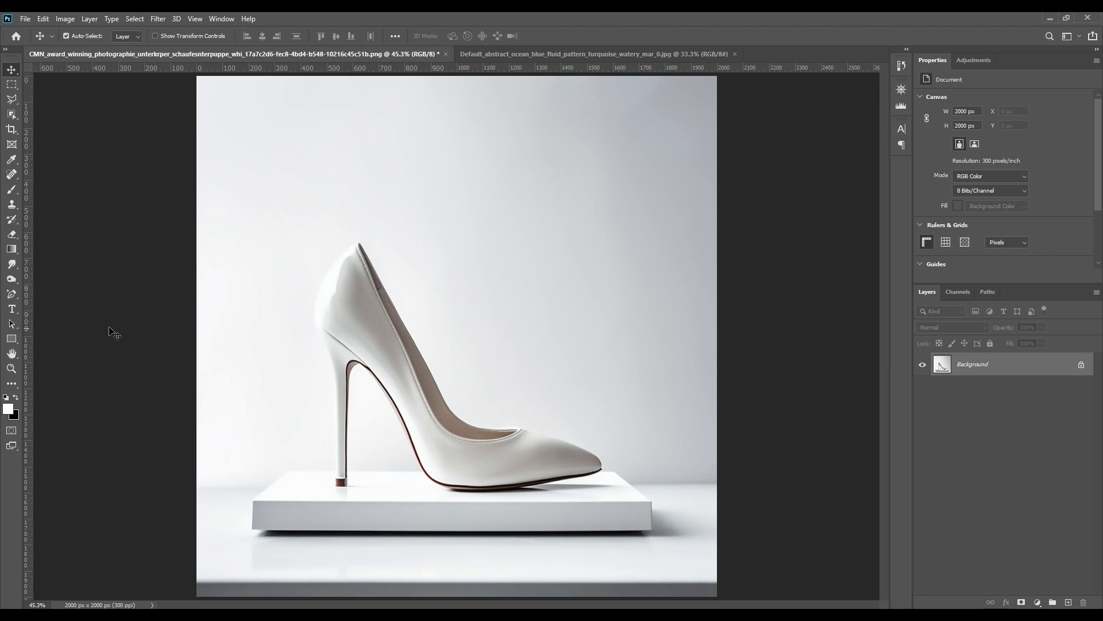
Select the Pen Tool and start a shape path with anchor points at the top of the shoe's back.
click(11, 294)
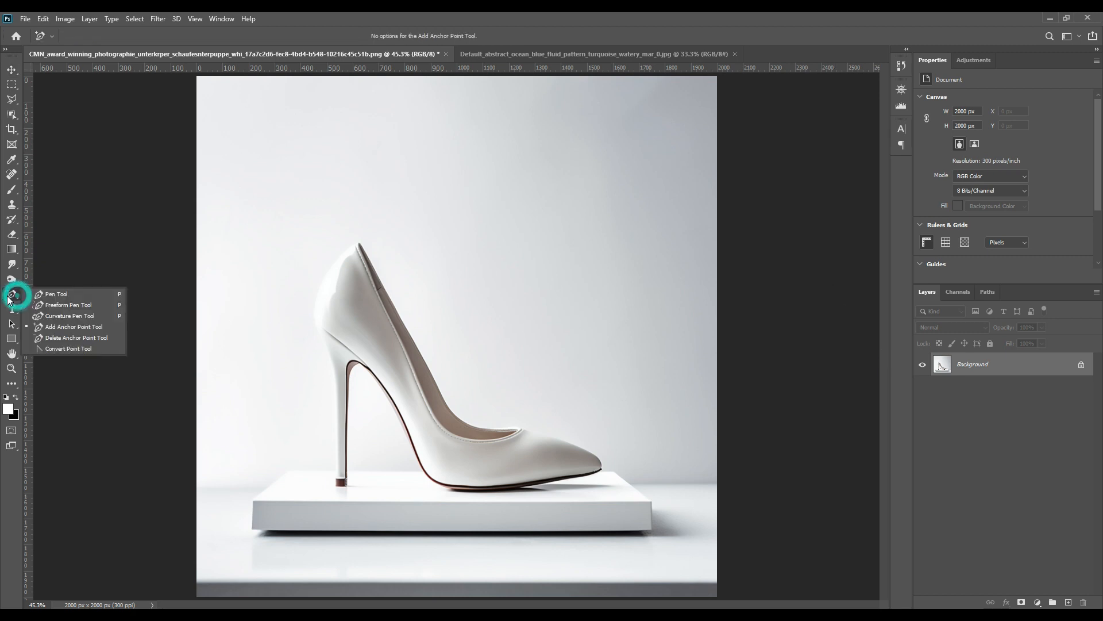
click(48, 295)
scroll(275, 242, up, 1)
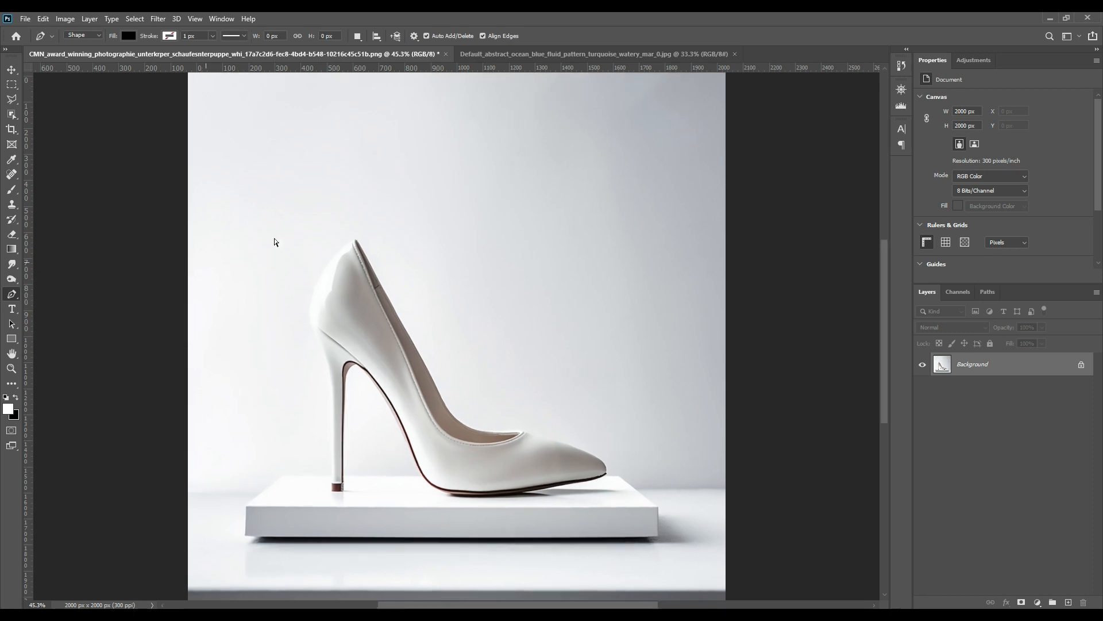
scroll(302, 232, up, 5)
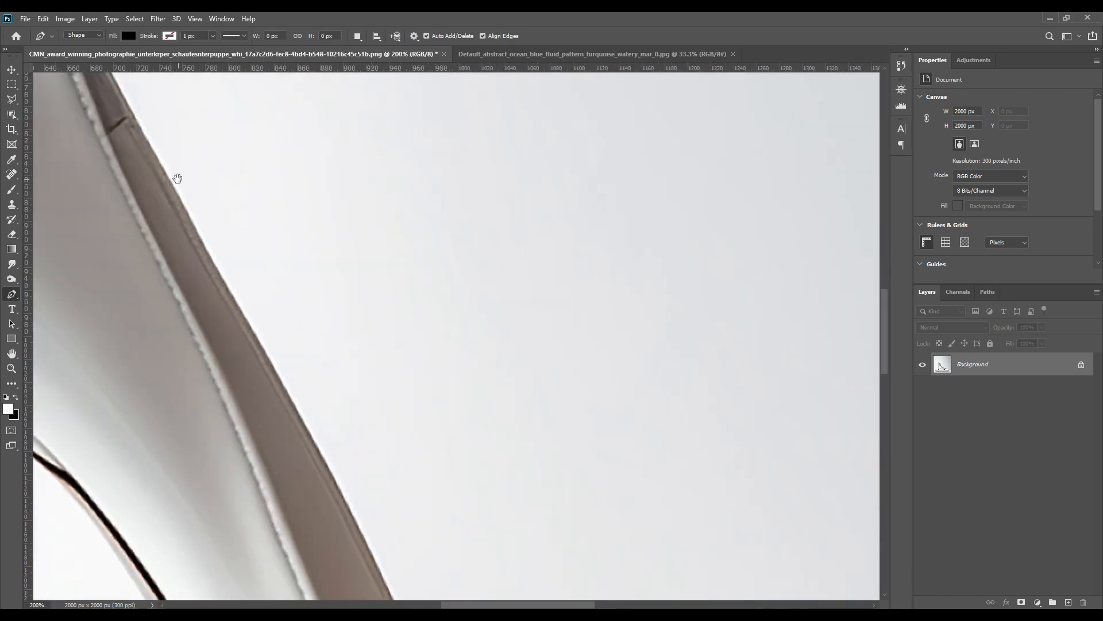
drag(177, 178, 509, 473)
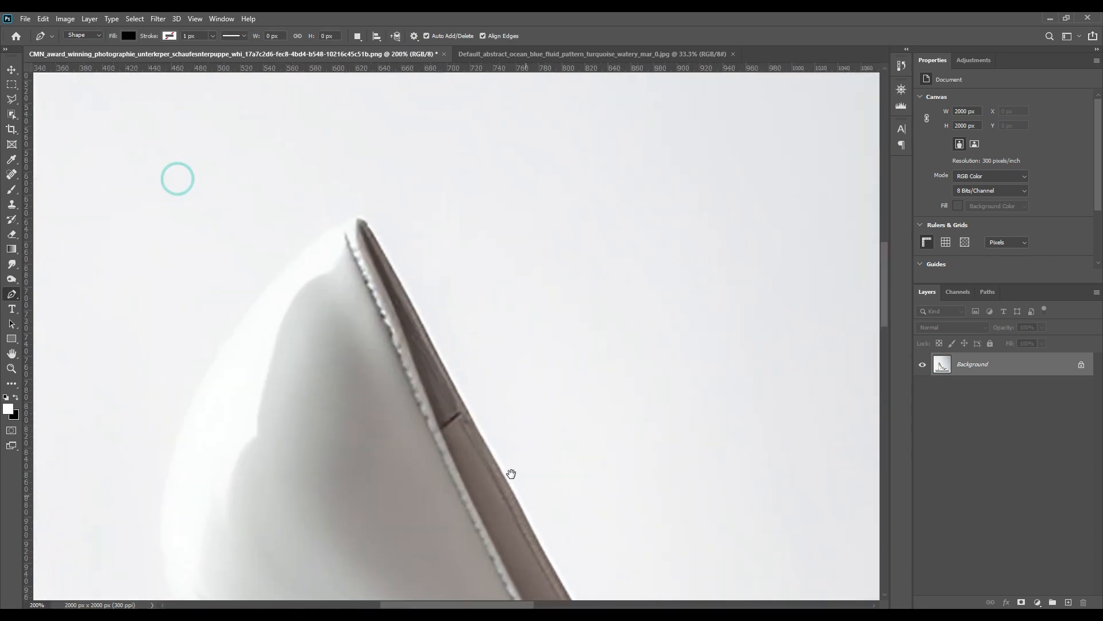
click(370, 230)
click(336, 225)
drag(360, 380, 393, 74)
drag(366, 281, 489, 411)
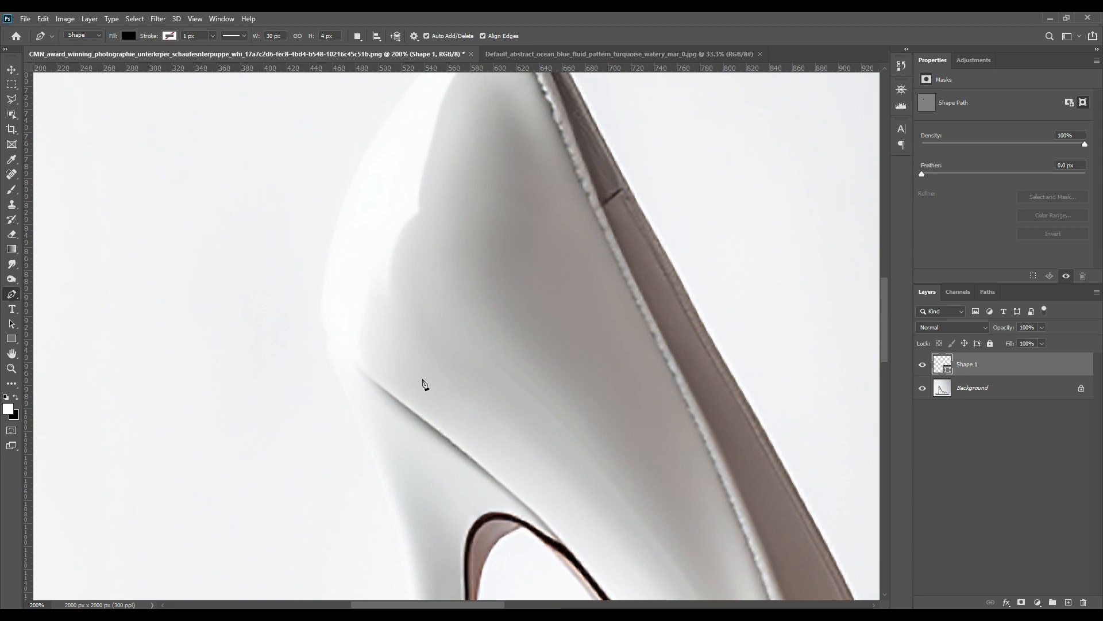
Place anchor points down the back of the heel to its tip, and set the shape layer's opacity to 0%.
click(327, 341)
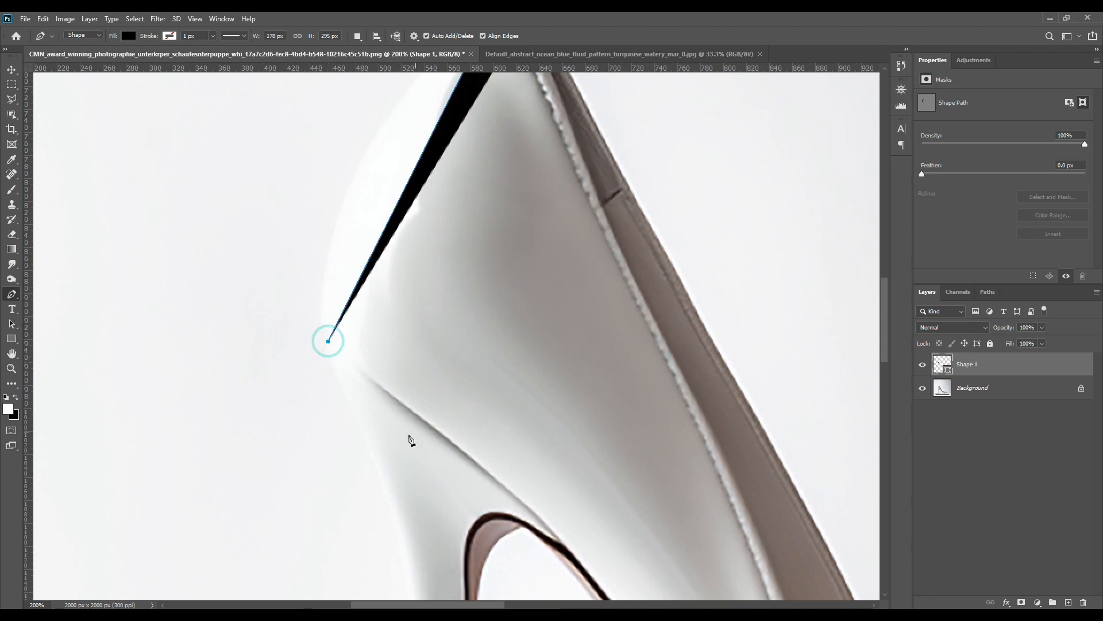
click(342, 381)
drag(492, 487, 443, 244)
drag(463, 420, 477, 371)
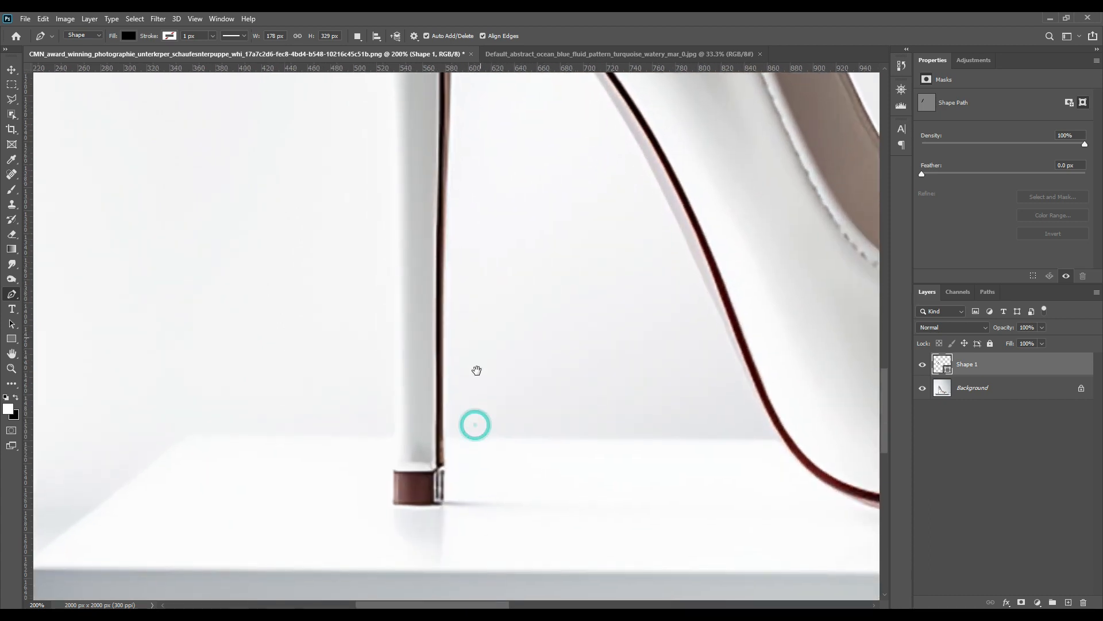
click(394, 471)
click(428, 470)
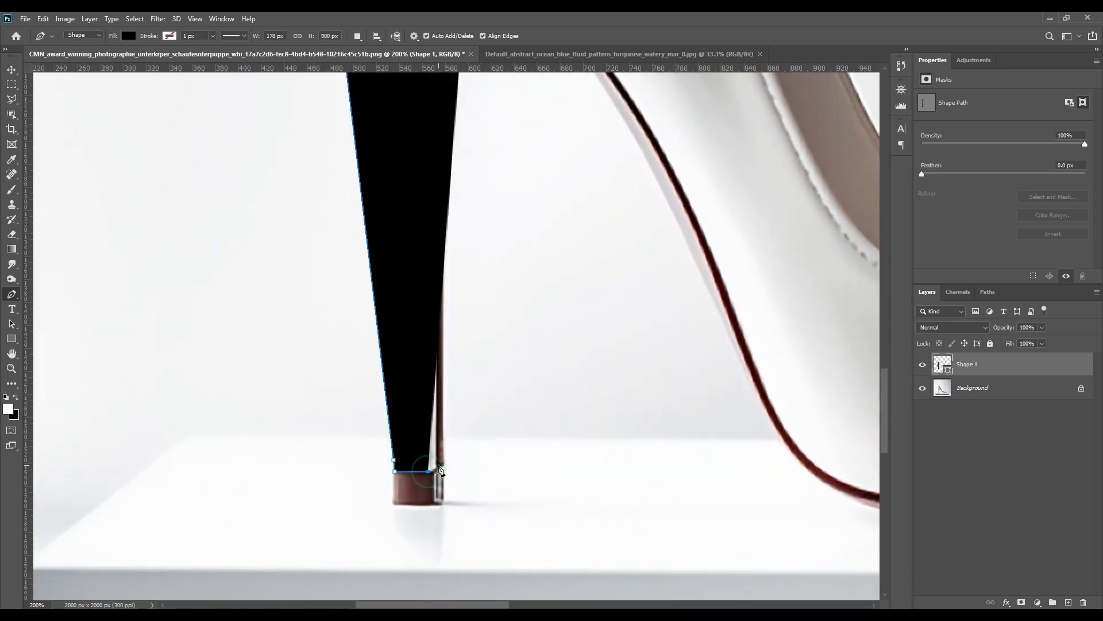
click(437, 464)
drag(1003, 332, 684, 329)
Place anchor points up the inner edge of the heel and across the arch opening.
drag(577, 219, 569, 437)
drag(575, 230, 570, 447)
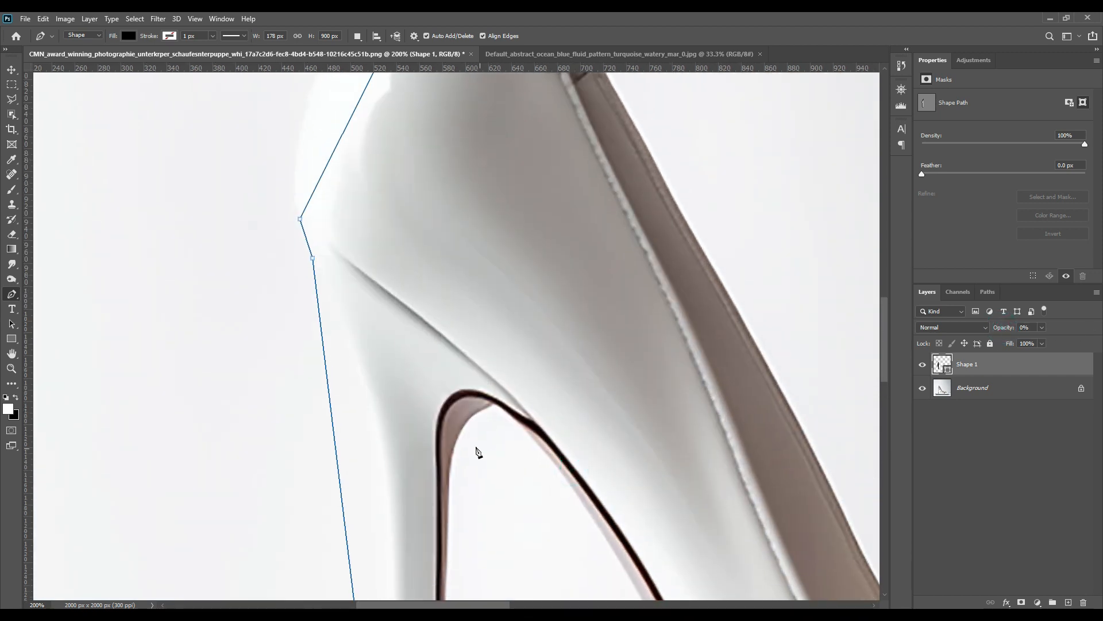
click(437, 422)
click(533, 420)
drag(640, 505, 485, 266)
drag(621, 475, 583, 401)
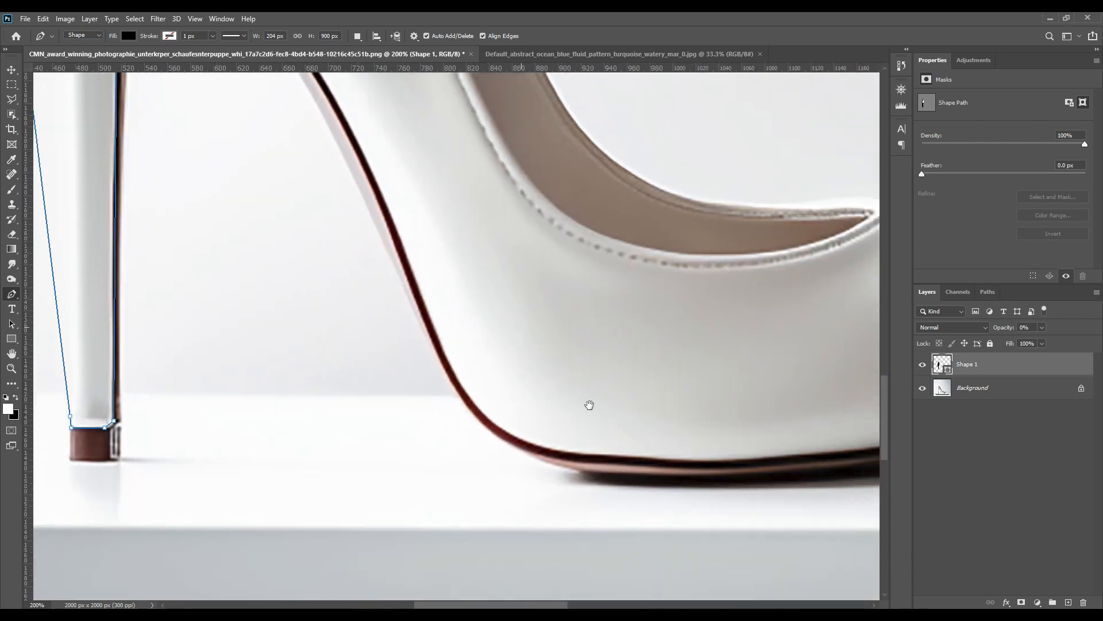
Continue the path with anchor points along the sole down to the bottom of the toe.
click(422, 327)
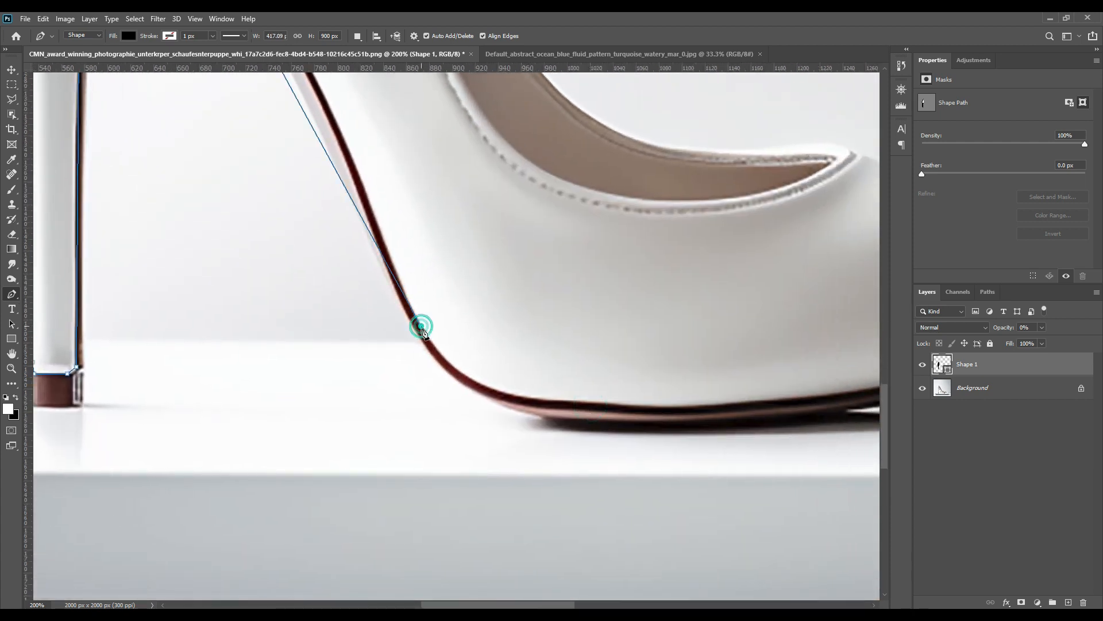
click(571, 402)
drag(670, 364, 296, 433)
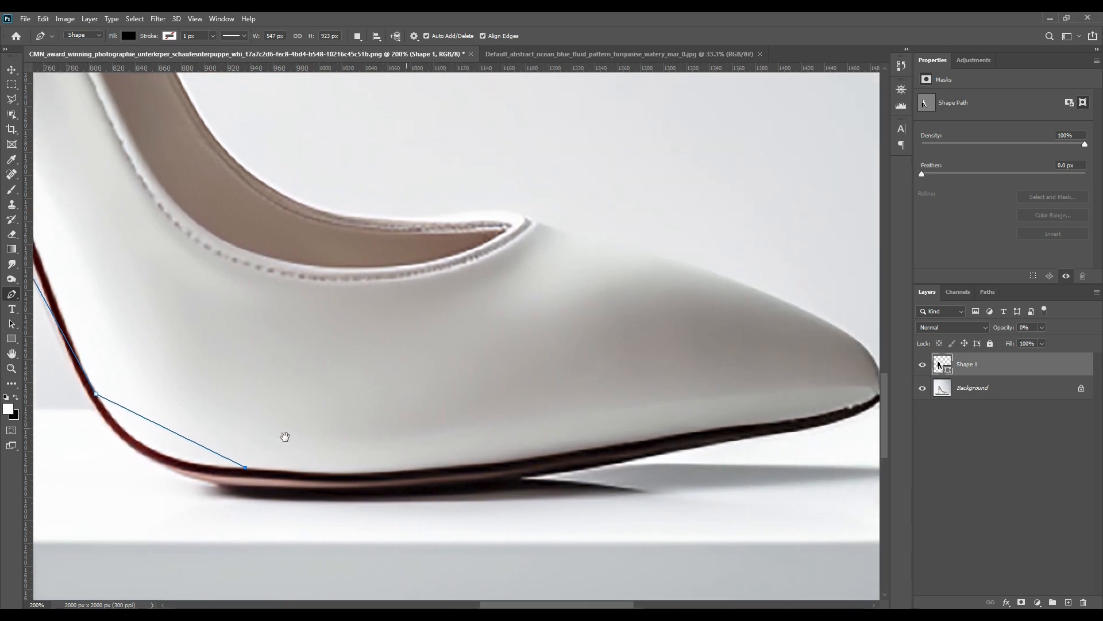
click(794, 410)
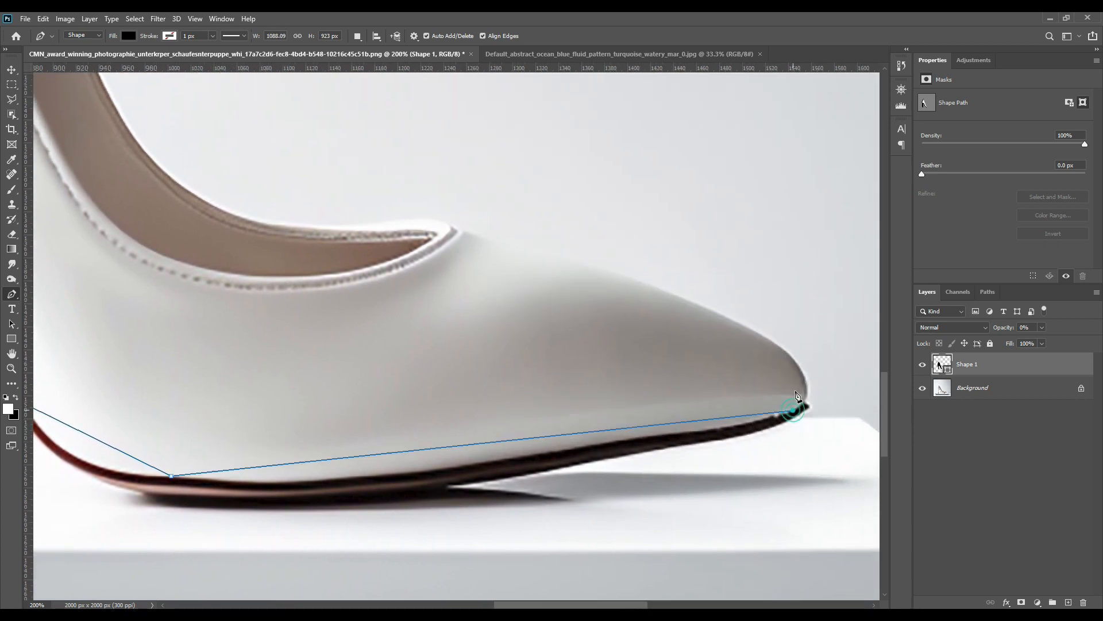
Add anchor points over the toe and along the topline, closing the path at its starting point.
click(794, 359)
drag(461, 329, 703, 417)
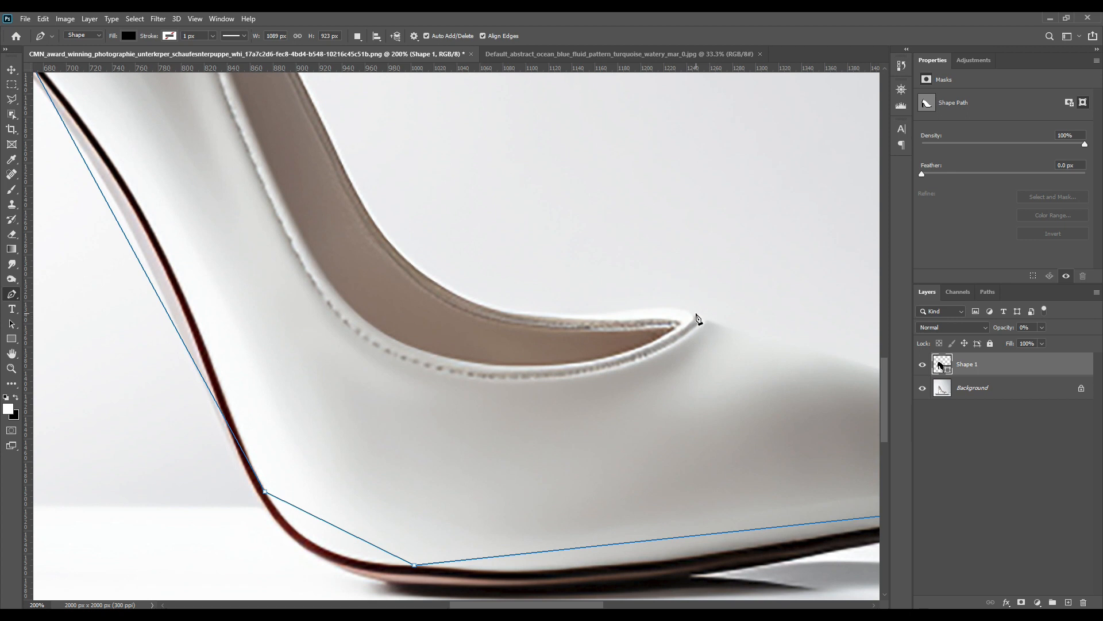
click(694, 314)
click(523, 312)
drag(340, 287, 581, 495)
mouse_move(471, 313)
mouse_down()
mouse_move(550, 460)
mouse_move(550, 540)
mouse_up()
drag(453, 419, 476, 458)
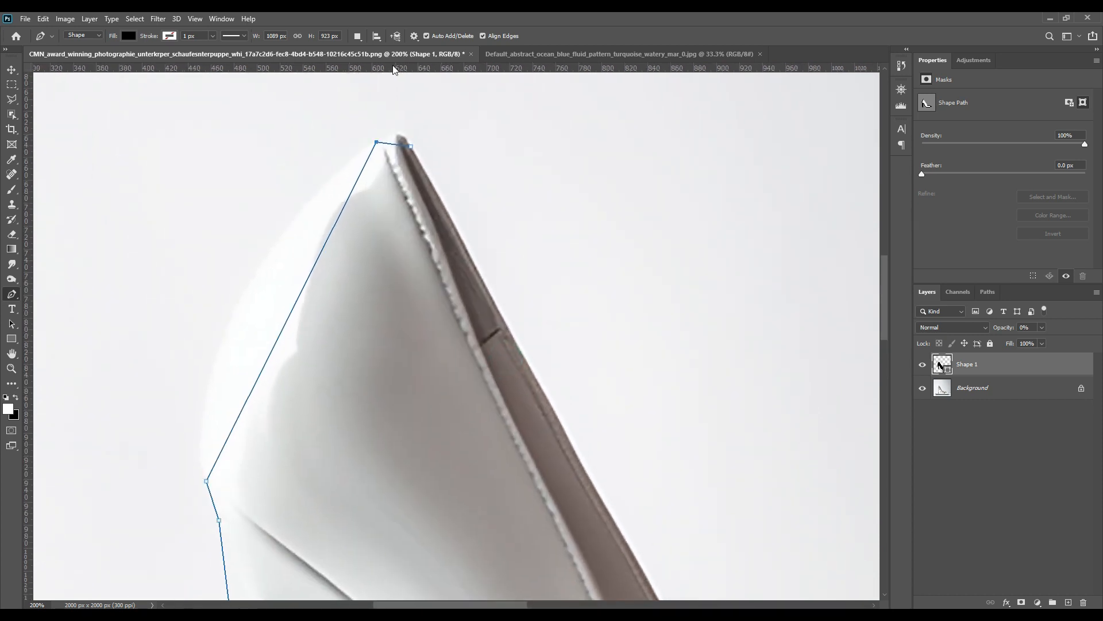
click(410, 147)
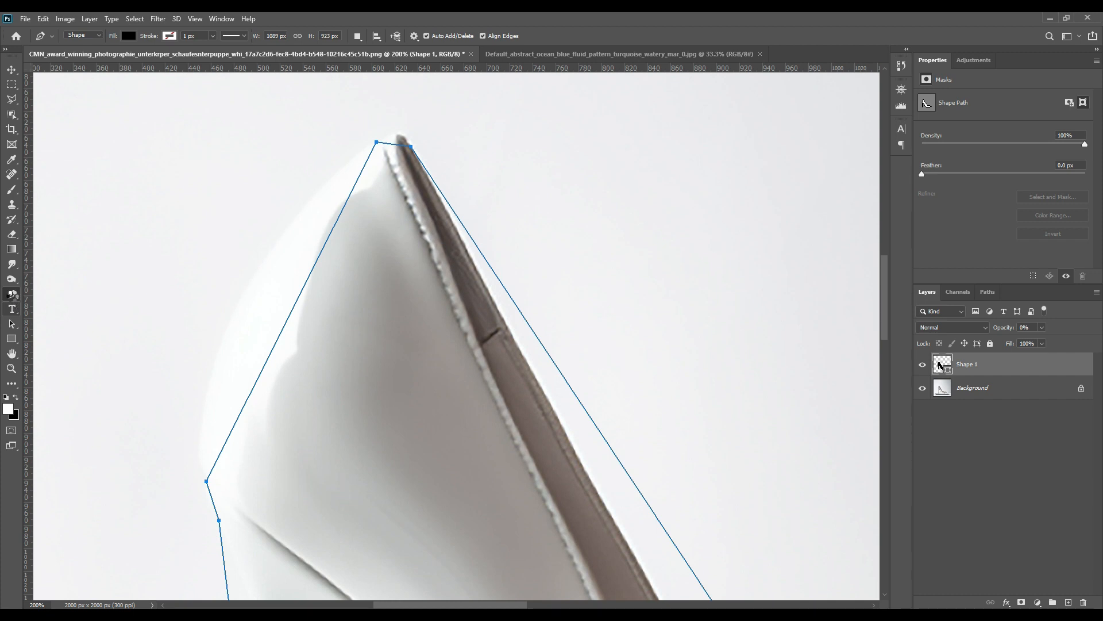
Switch to the Add Anchor Point Tool and bend the path to follow the rounded top of the shoe's back.
right_click(12, 294)
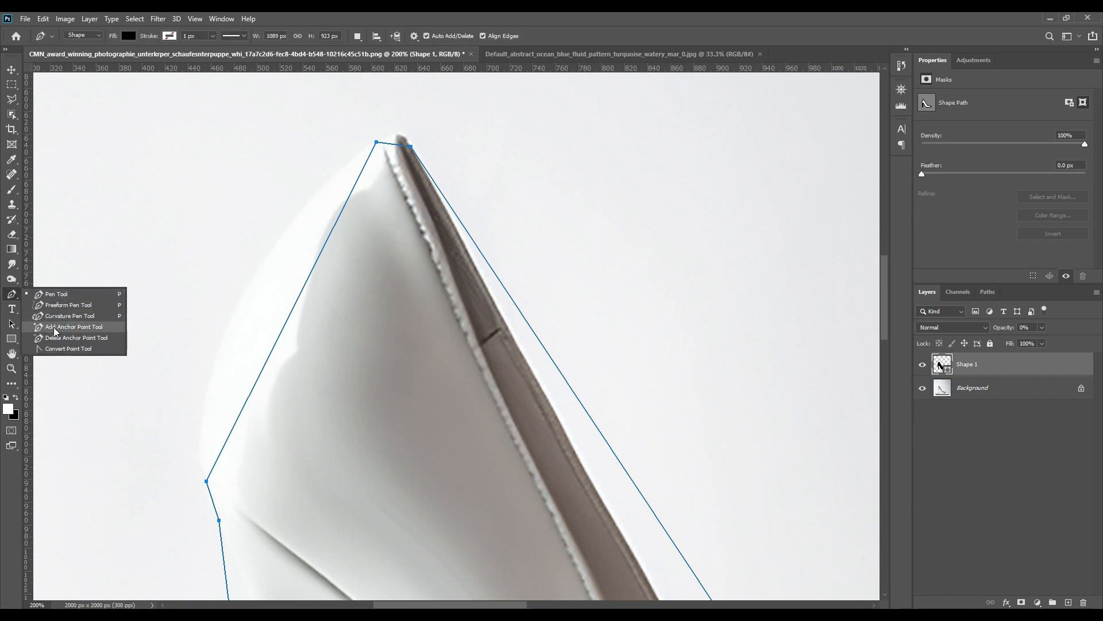
click(55, 332)
click(395, 145)
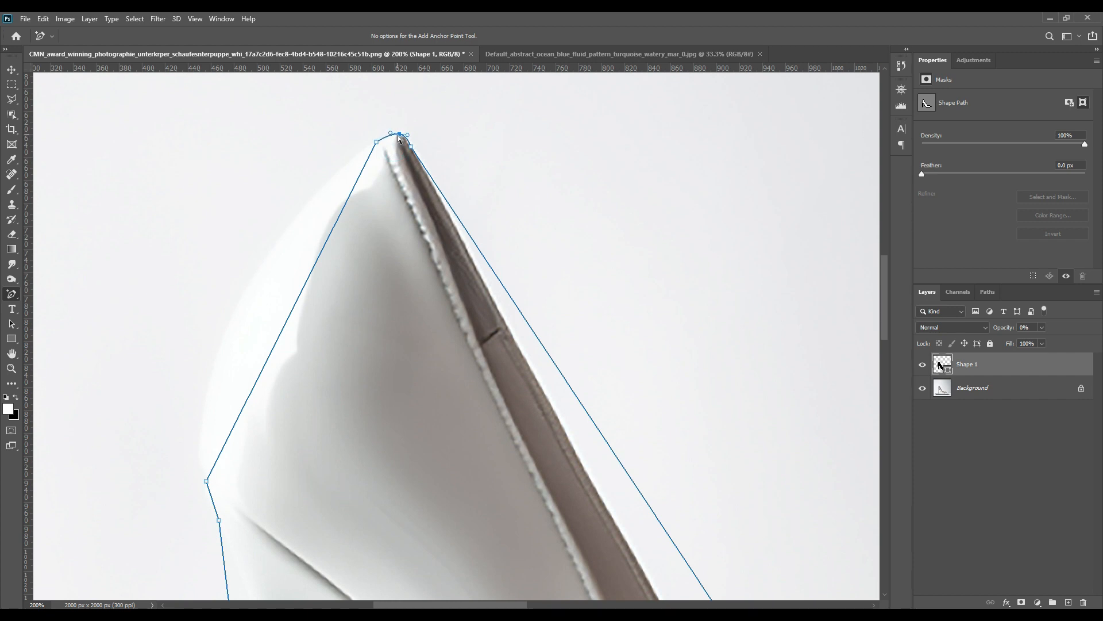
drag(293, 312, 246, 298)
click(345, 167)
Add and drag anchor points so the path fits the curved back of the heel.
scroll(271, 479, down, 3)
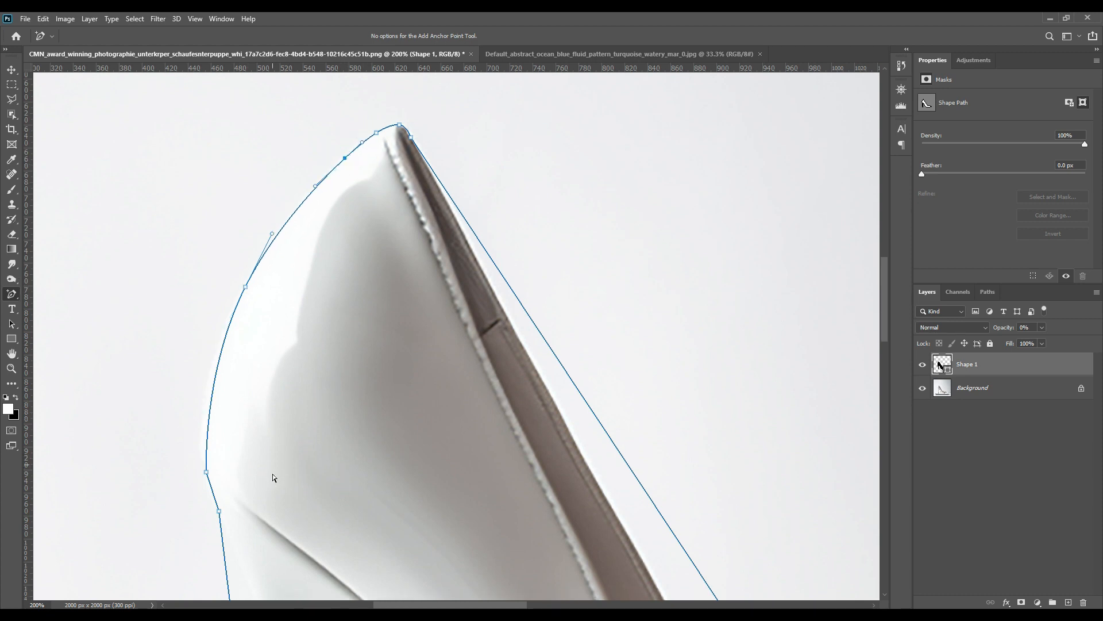
drag(209, 392, 200, 390)
scroll(287, 405, down, 3)
scroll(288, 405, down, 3)
click(210, 318)
scroll(329, 378, down, 9)
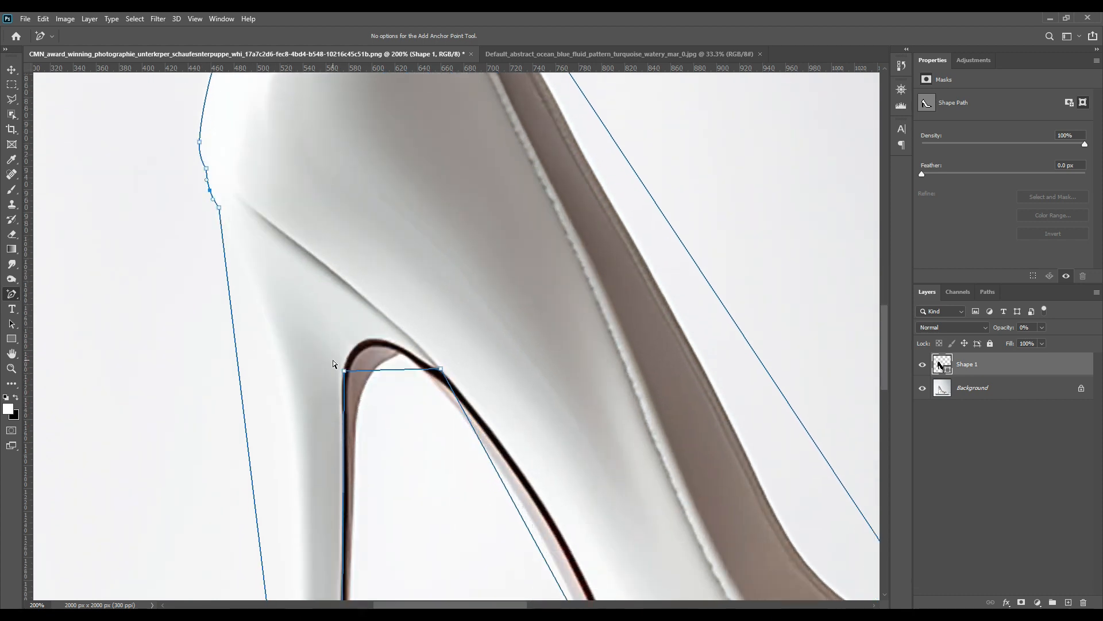
drag(246, 382, 291, 380)
scroll(443, 448, down, 17)
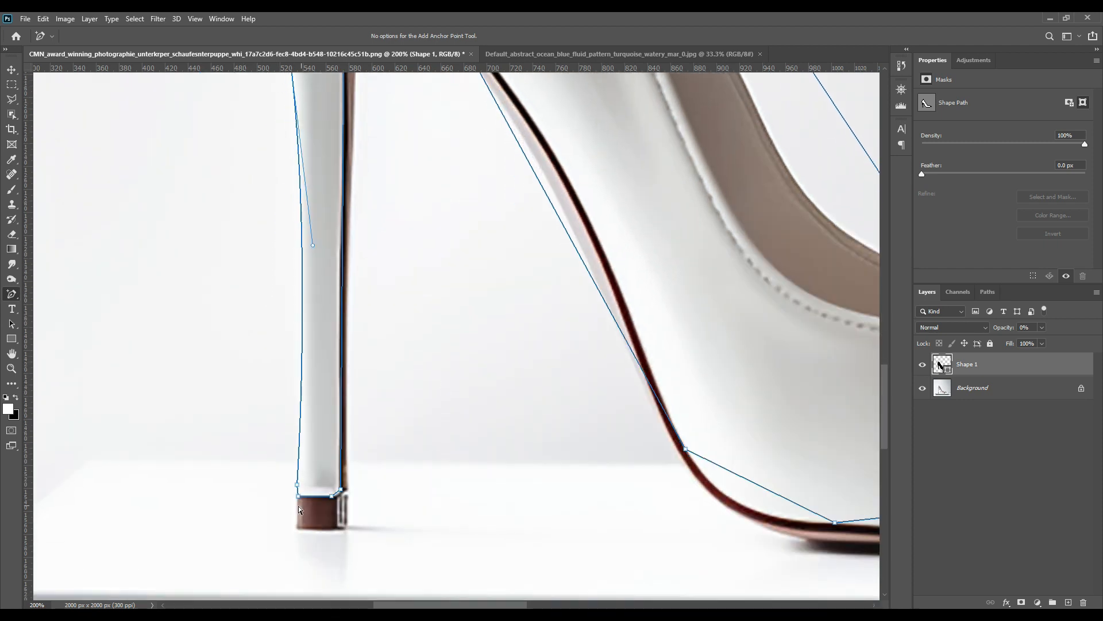
Add anchor points at the heel tip and along the heel's front edge.
click(338, 492)
drag(341, 489, 340, 490)
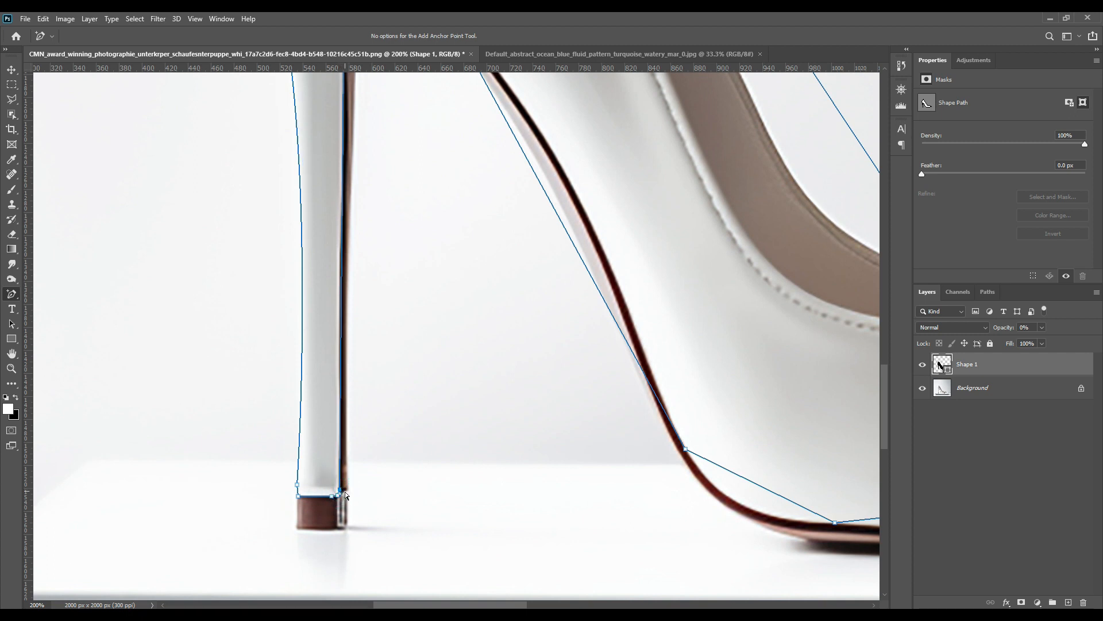
click(298, 495)
click(342, 280)
drag(450, 286, 459, 453)
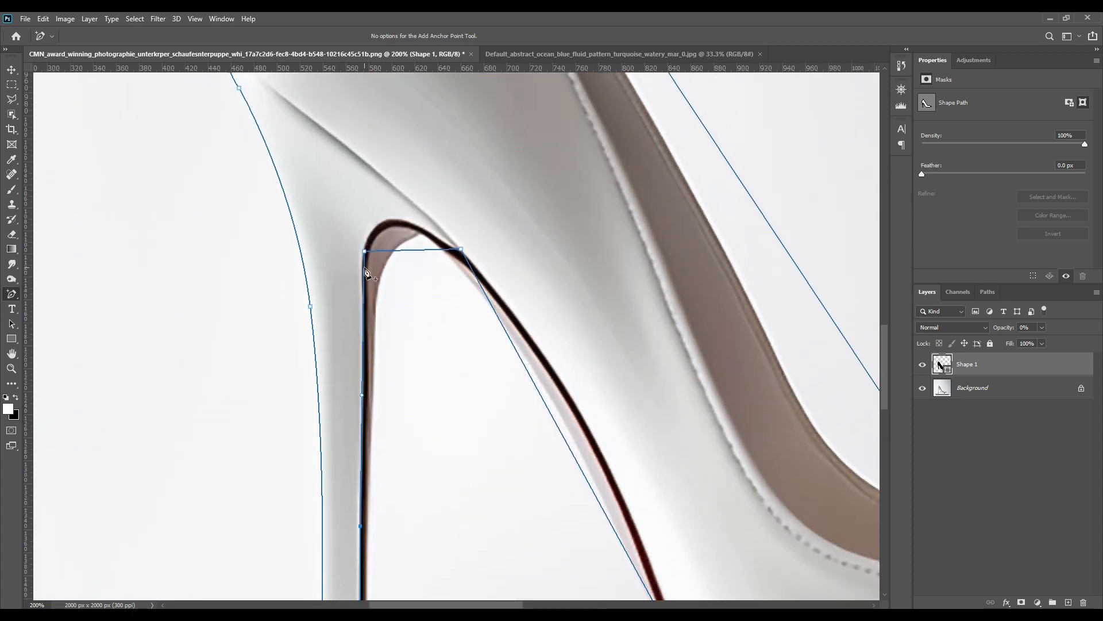
Add and drag anchor points to fit the path around the inner heel and arch curve.
click(361, 397)
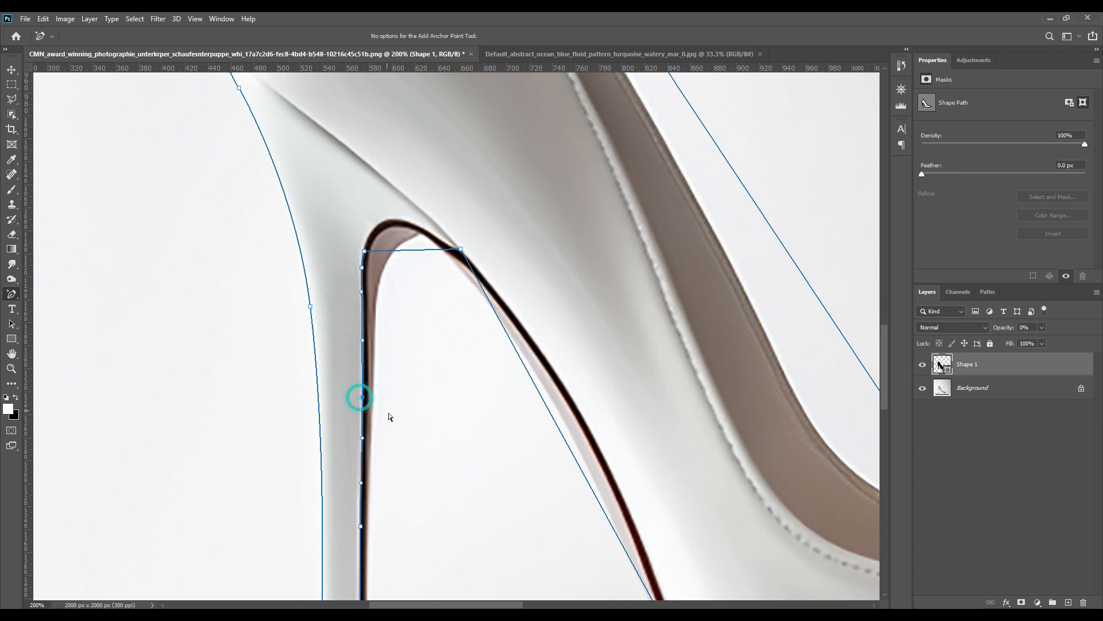
drag(411, 253, 393, 222)
click(446, 245)
click(419, 229)
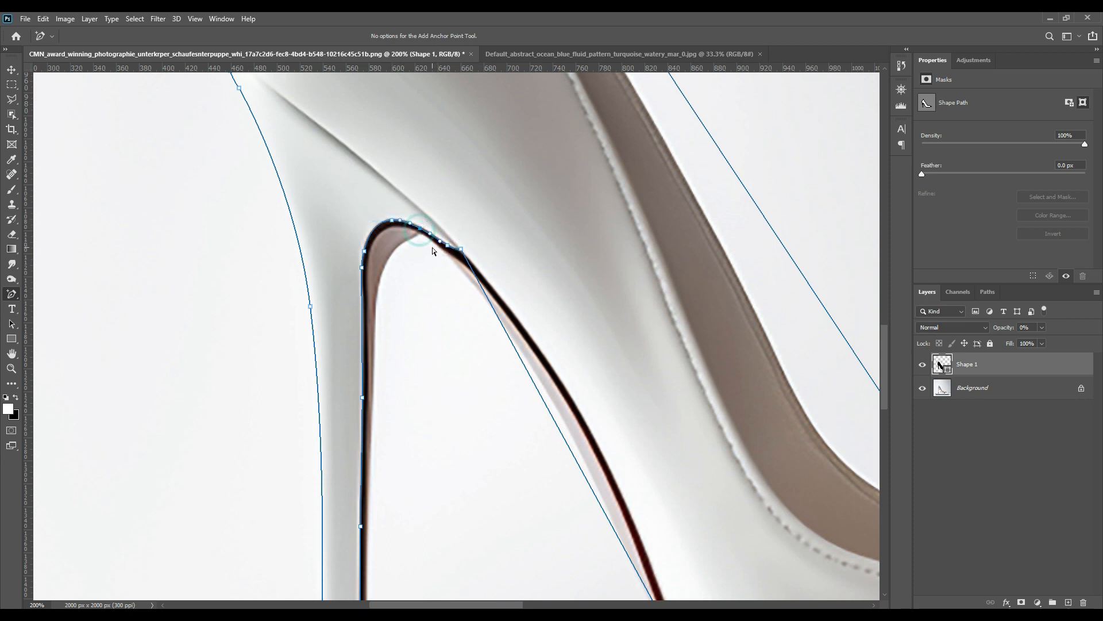
drag(654, 413, 382, 305)
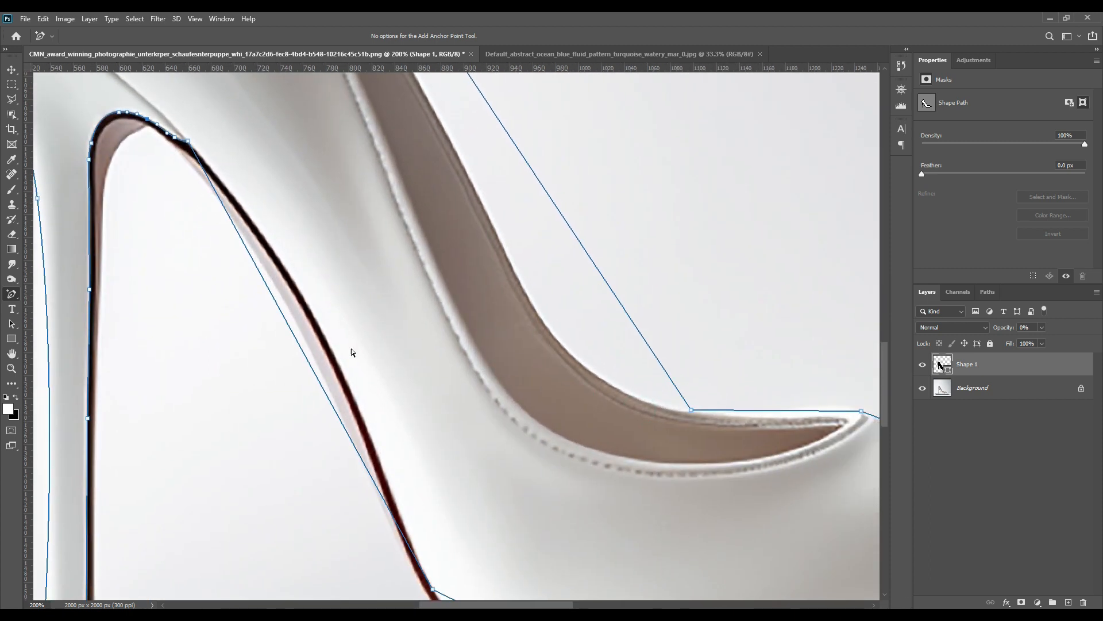
Add and drag anchor points so the path follows the underside of the arch down to the sole.
click(306, 352)
drag(282, 313, 316, 324)
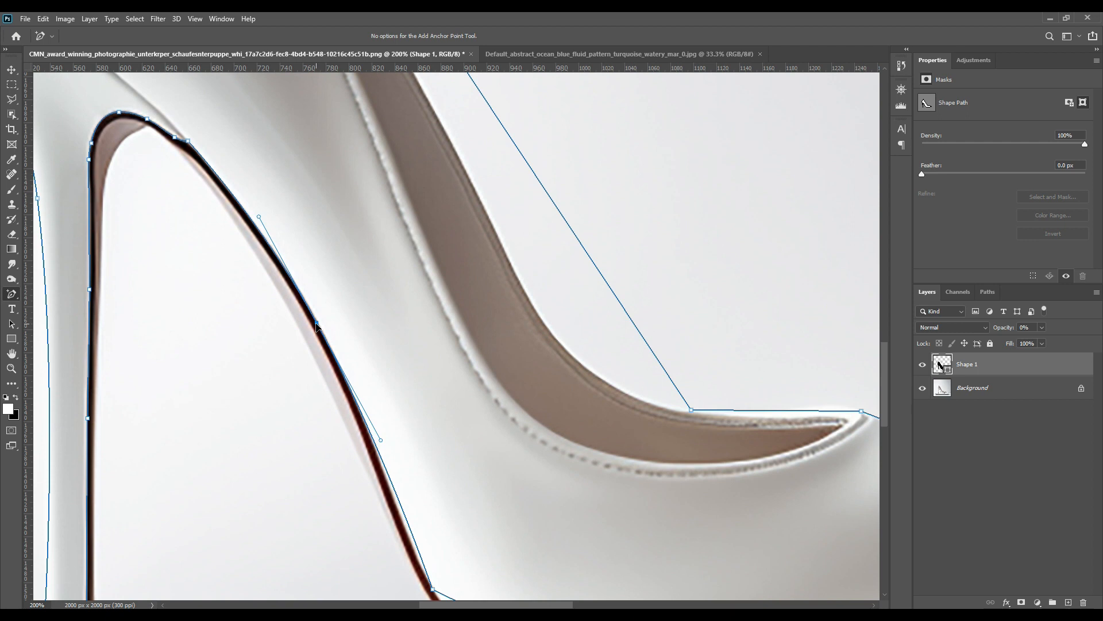
click(182, 142)
drag(477, 458, 371, 298)
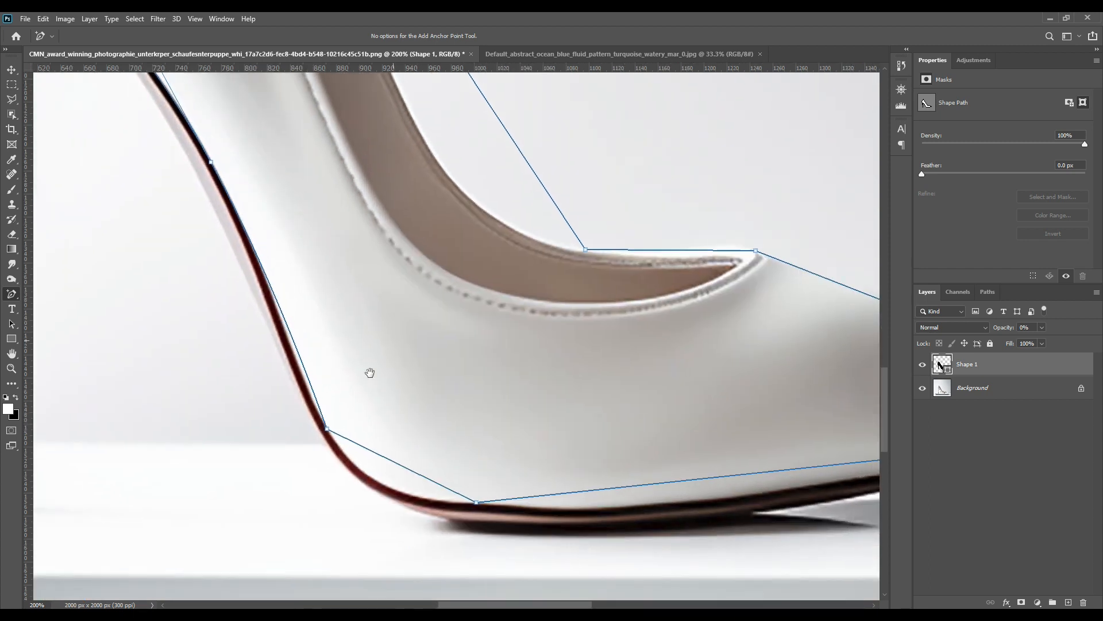
drag(306, 373, 300, 372)
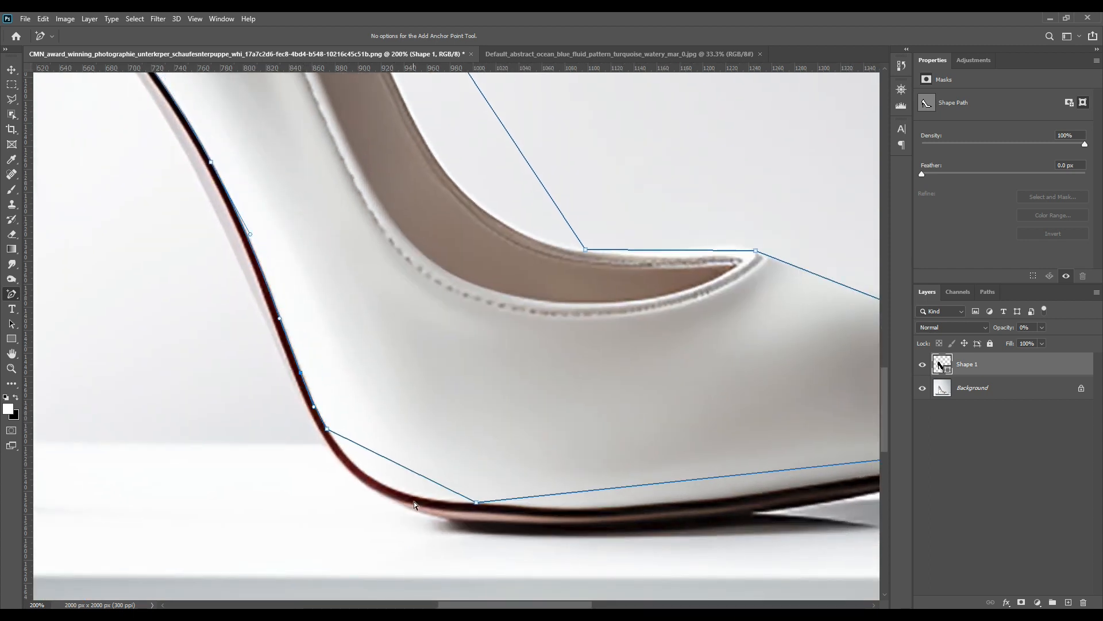
drag(394, 462, 382, 487)
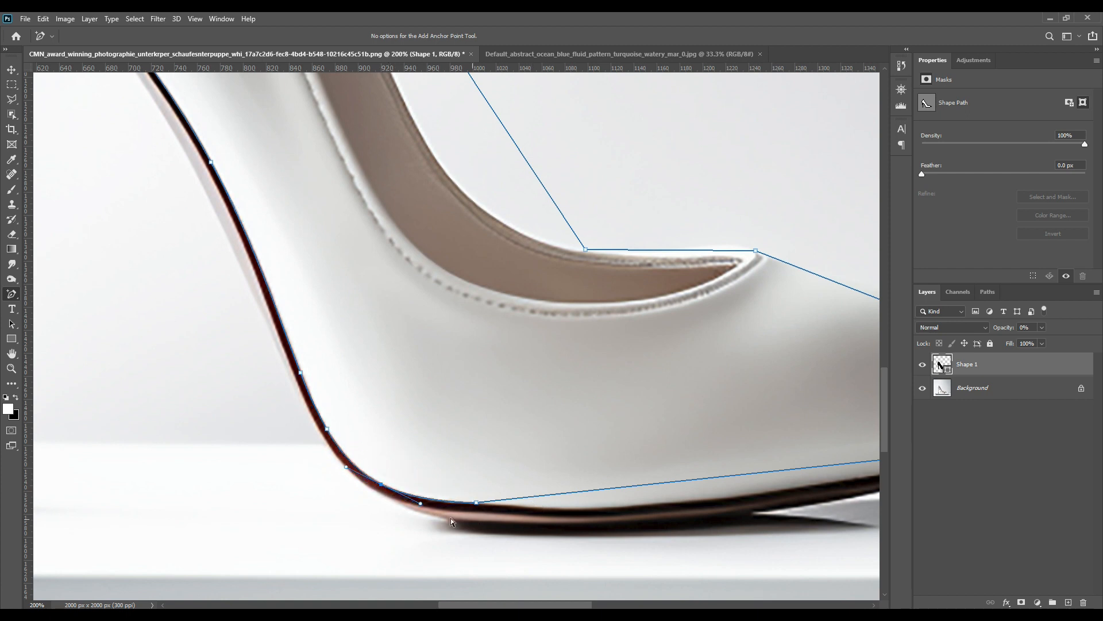
drag(420, 503, 422, 507)
Add and drag anchor points to fit the path along the sole, around the toe tip and over the toe box.
drag(703, 411, 390, 373)
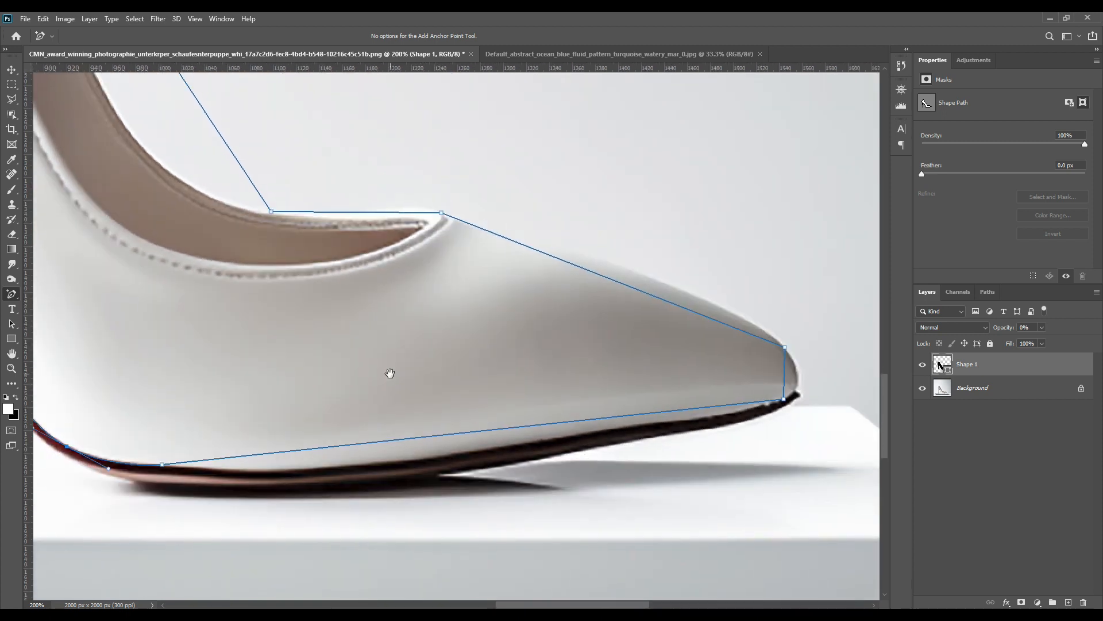
drag(385, 448, 384, 463)
drag(266, 473, 310, 490)
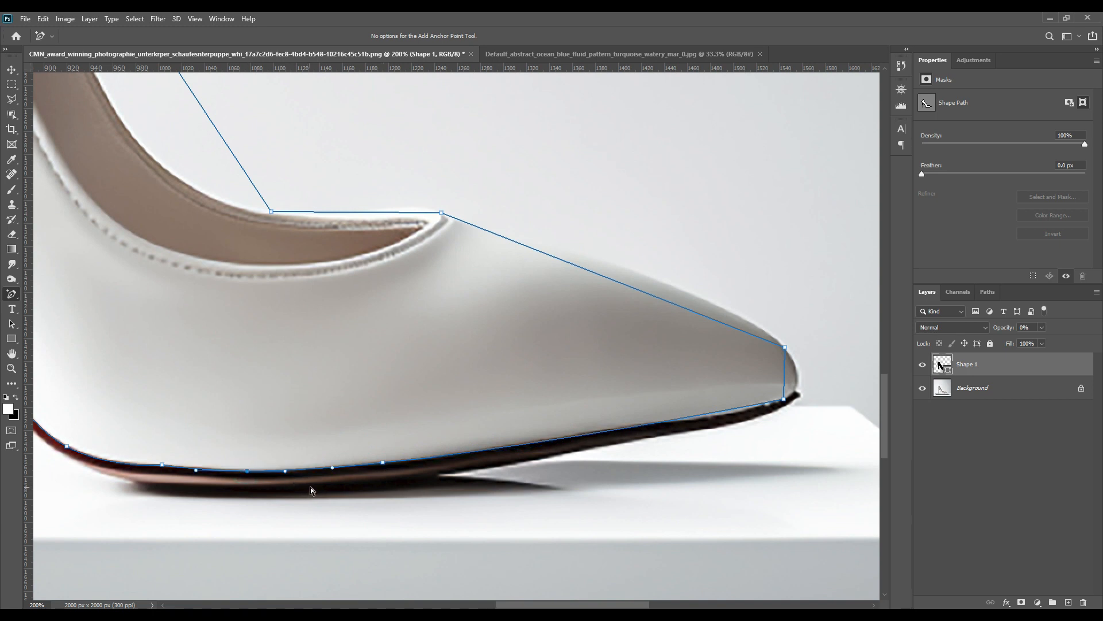
click(195, 468)
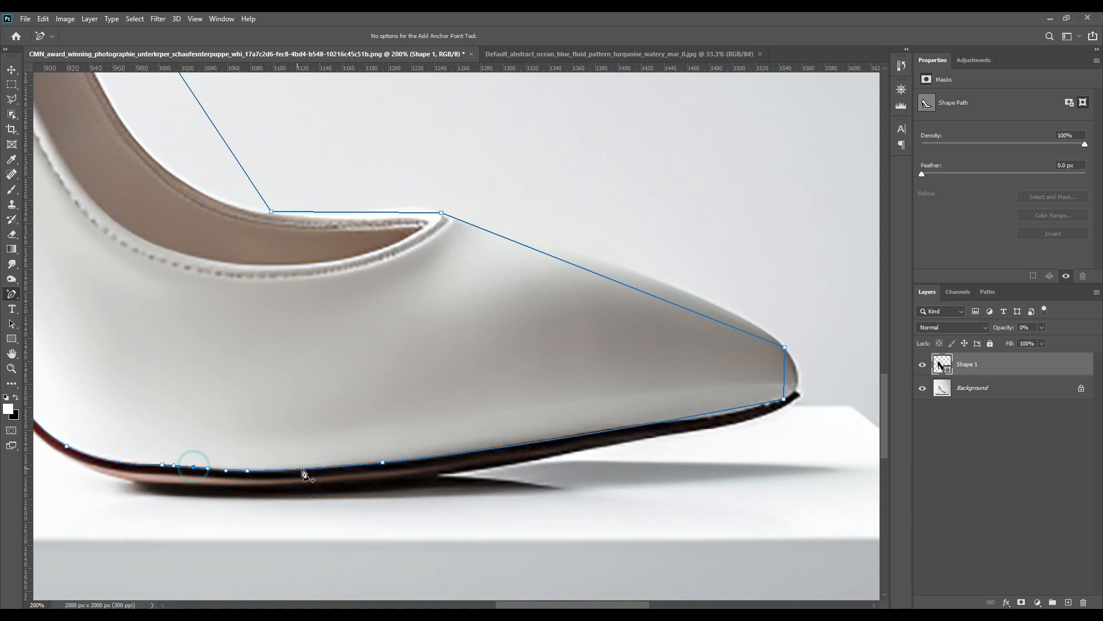
click(162, 466)
click(602, 433)
click(727, 415)
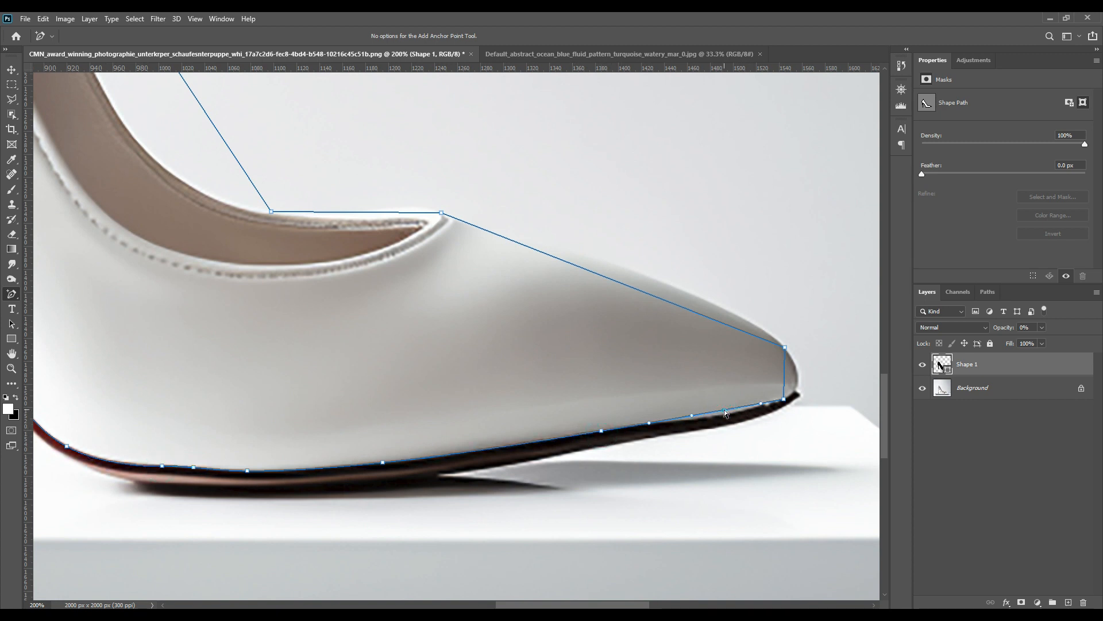
drag(785, 385, 797, 384)
drag(716, 322, 711, 303)
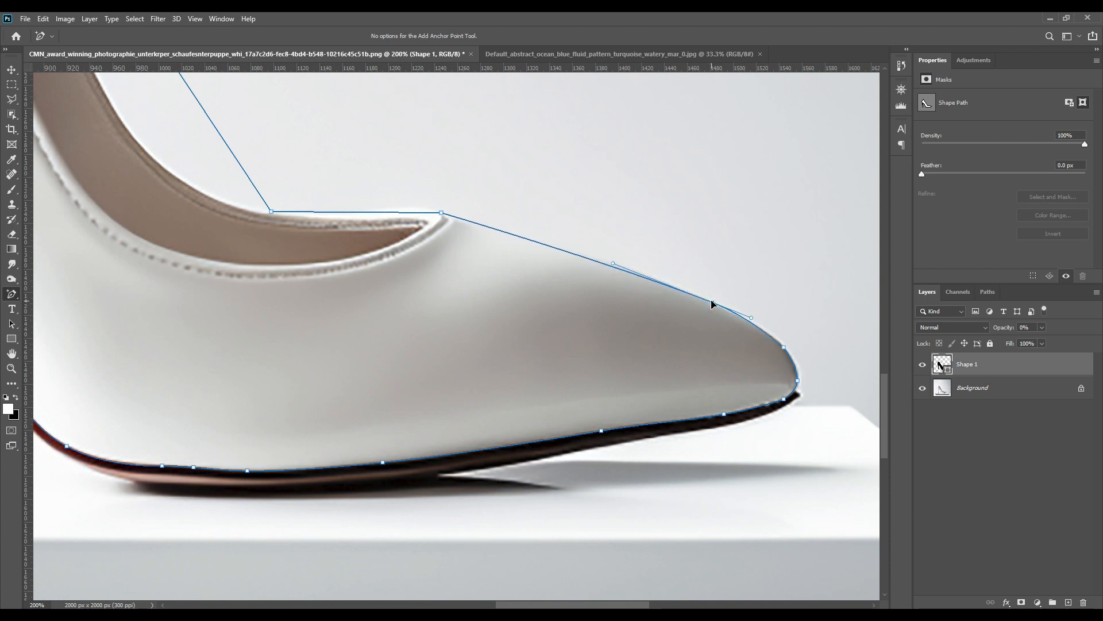
click(587, 258)
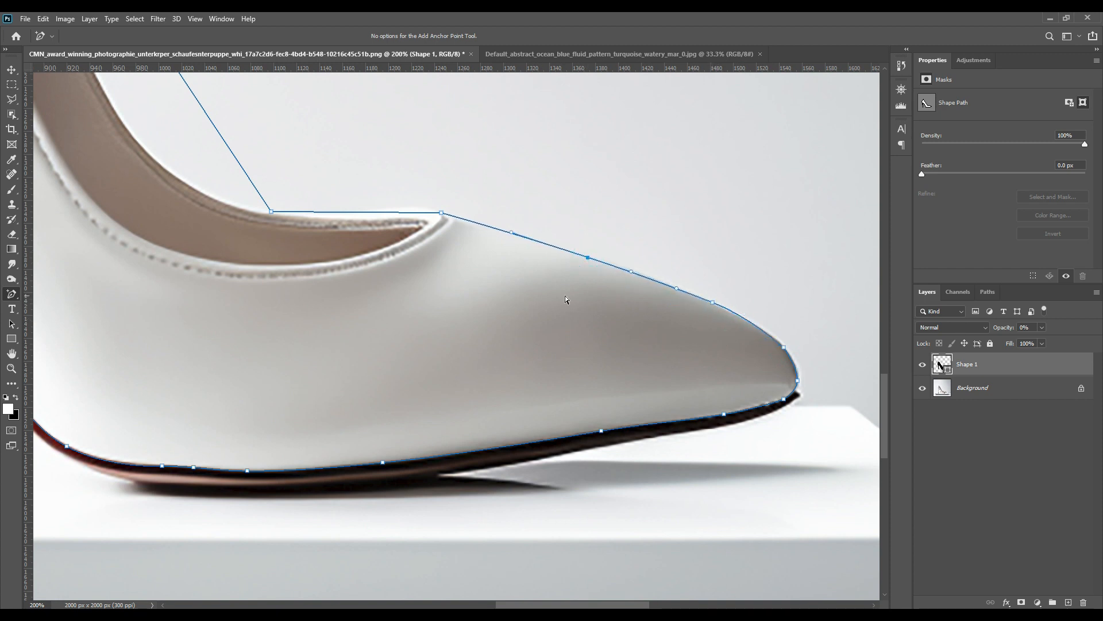
Add and drag anchor points so the path follows the collar's top edge where it meets the vamp.
drag(501, 307, 670, 429)
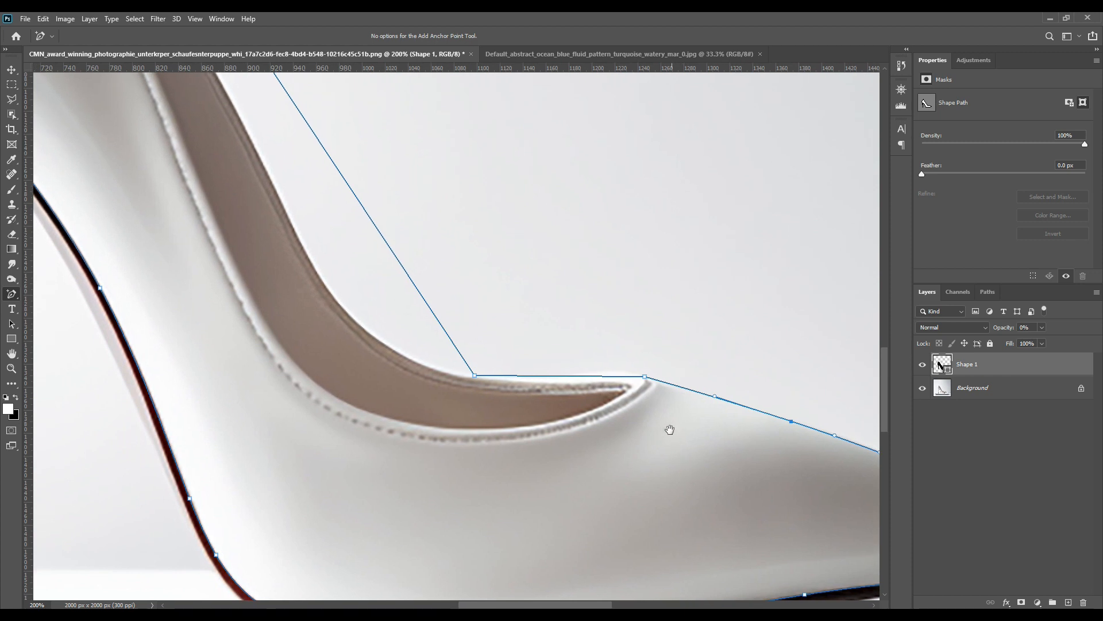
click(625, 377)
drag(491, 288, 591, 382)
click(653, 470)
drag(653, 470, 654, 472)
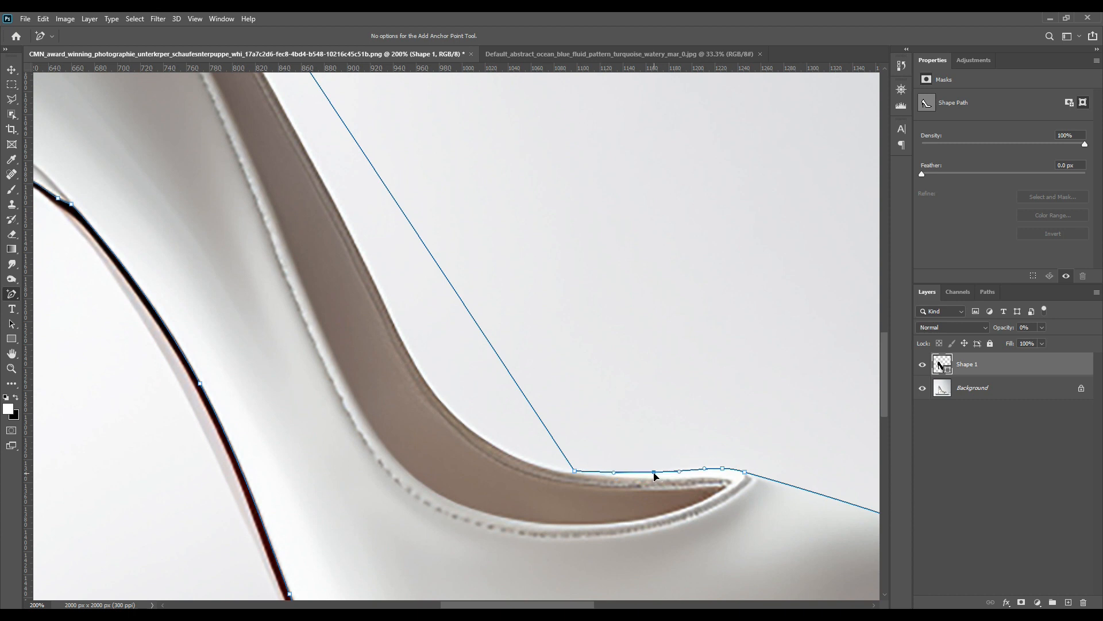
drag(475, 320, 410, 356)
drag(468, 442, 457, 456)
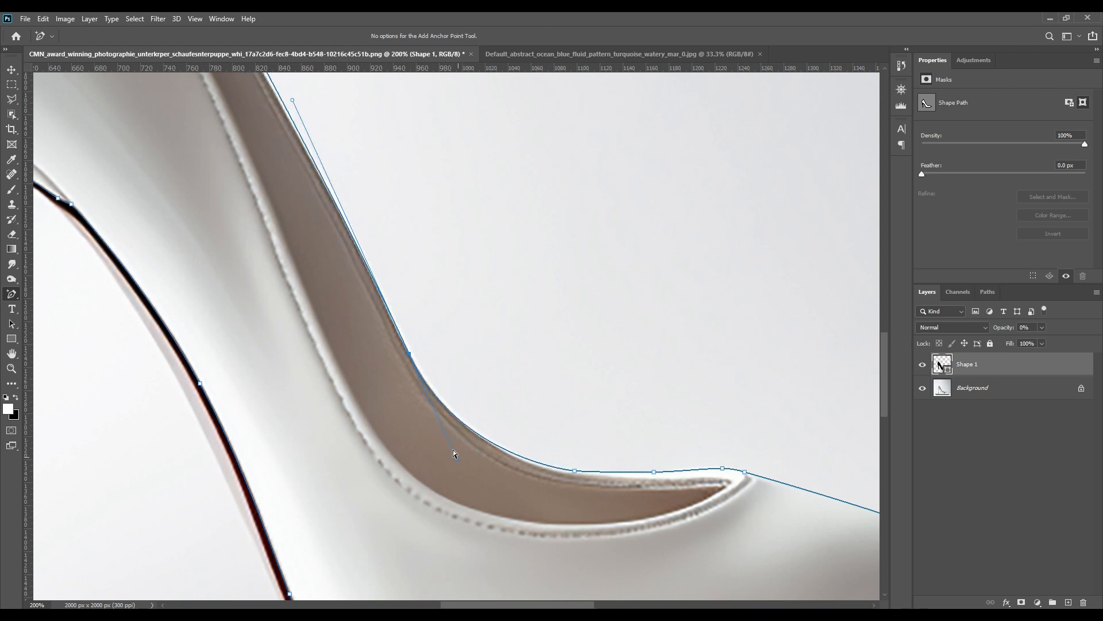
Add anchor points along the collar's edge from the vamp up to the top of the heel counter.
click(541, 464)
drag(525, 249, 618, 458)
drag(495, 264, 580, 399)
click(356, 250)
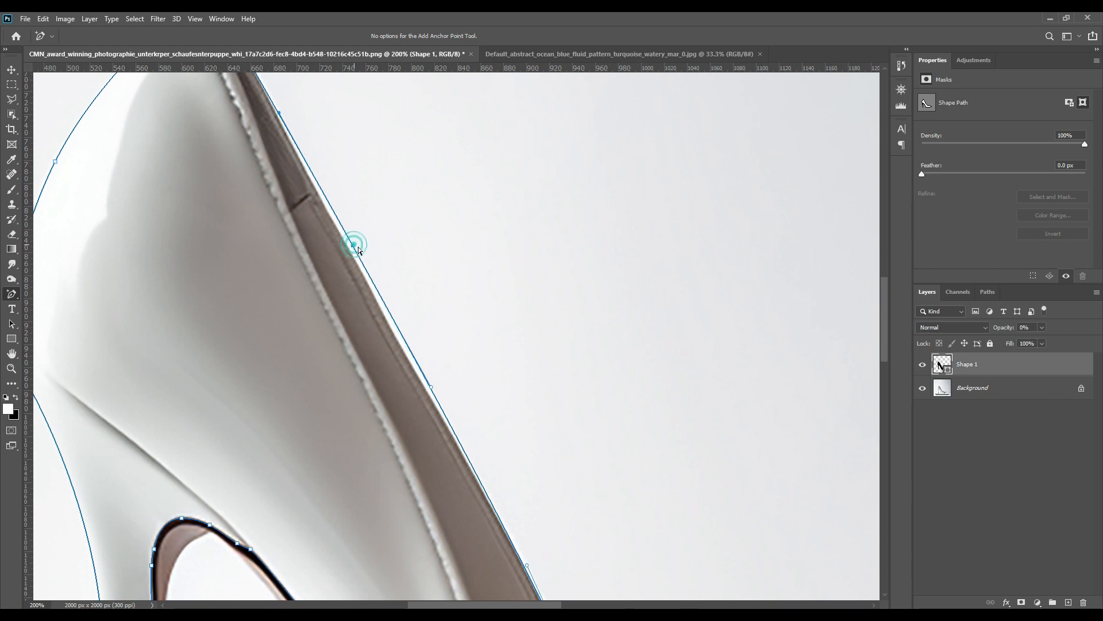
click(406, 354)
click(476, 481)
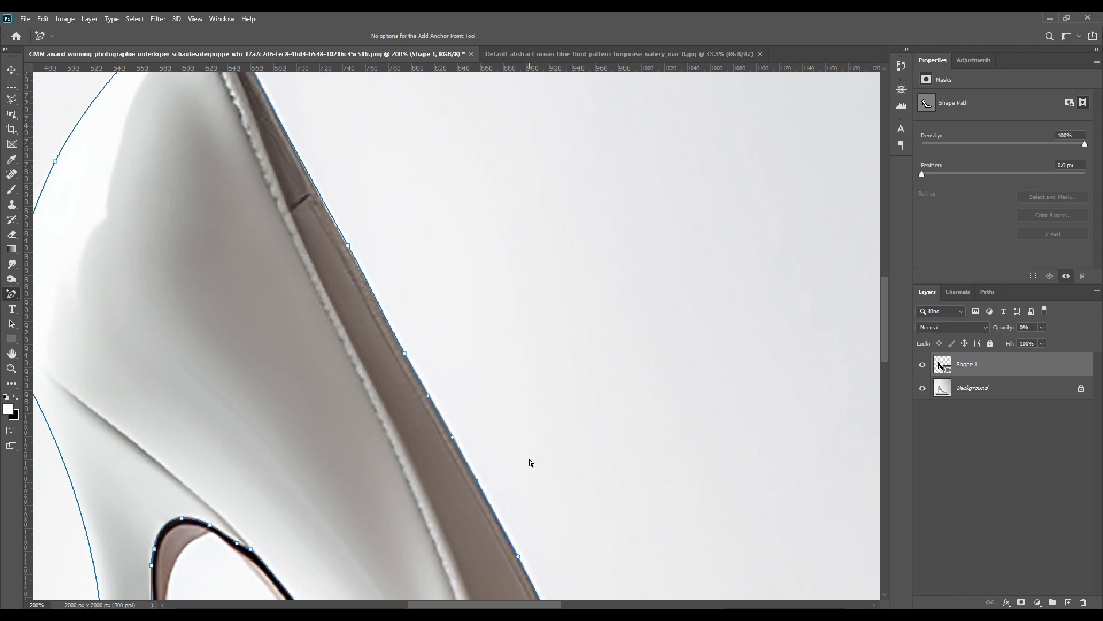
click(349, 248)
drag(427, 176, 470, 367)
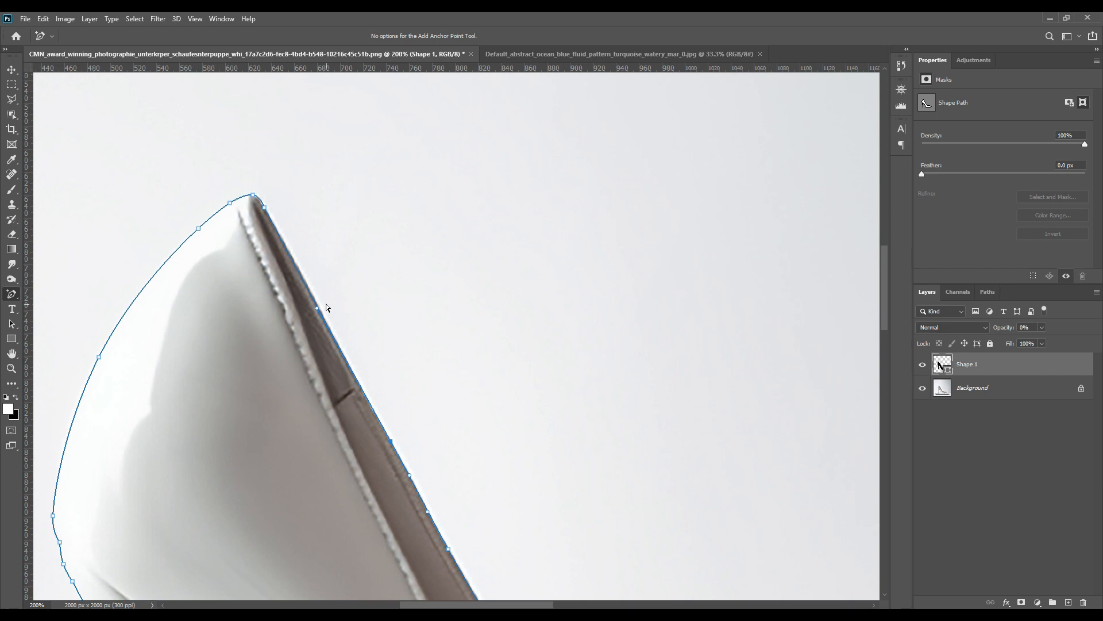
click(311, 294)
drag(527, 421, 488, 323)
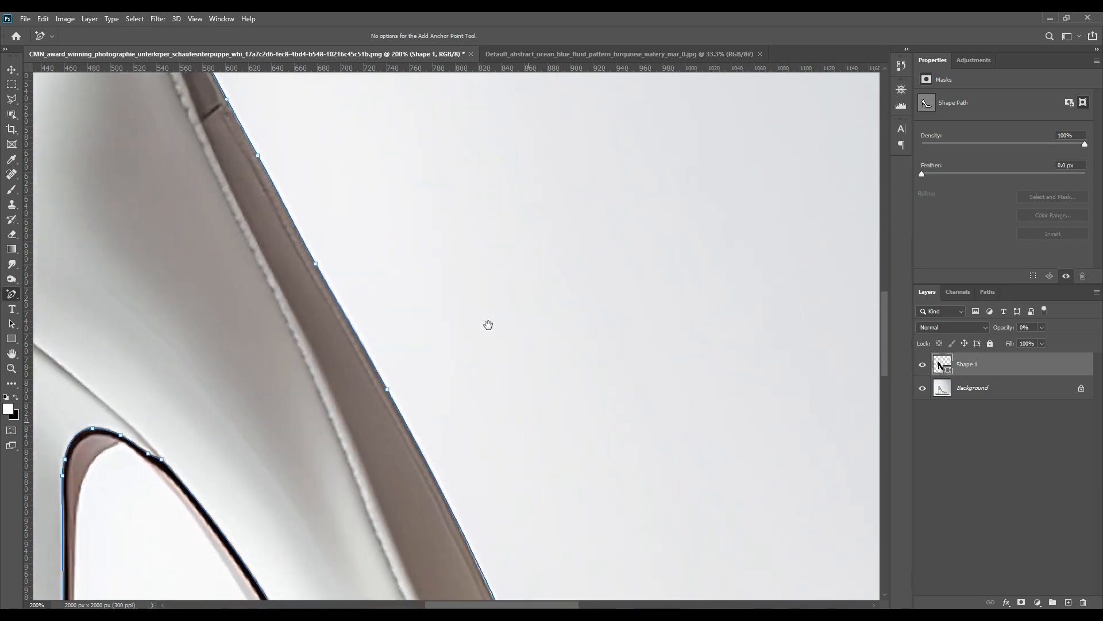
Select the Background layer, switch to the Pen Tool and start a new shape at the heel counter's top.
key(ctrl+0)
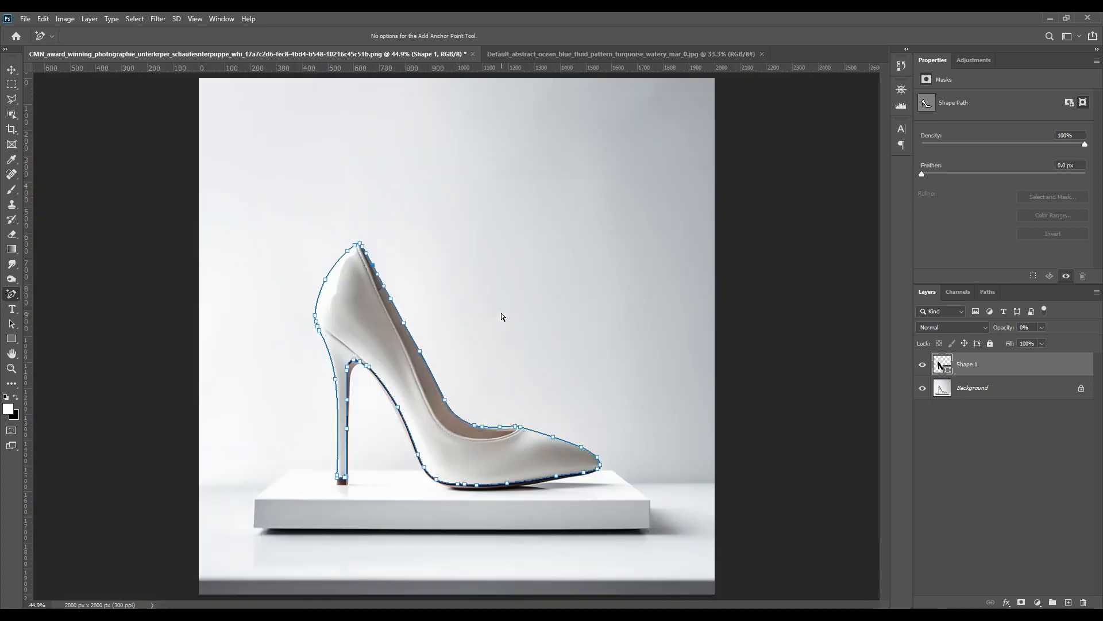
click(949, 400)
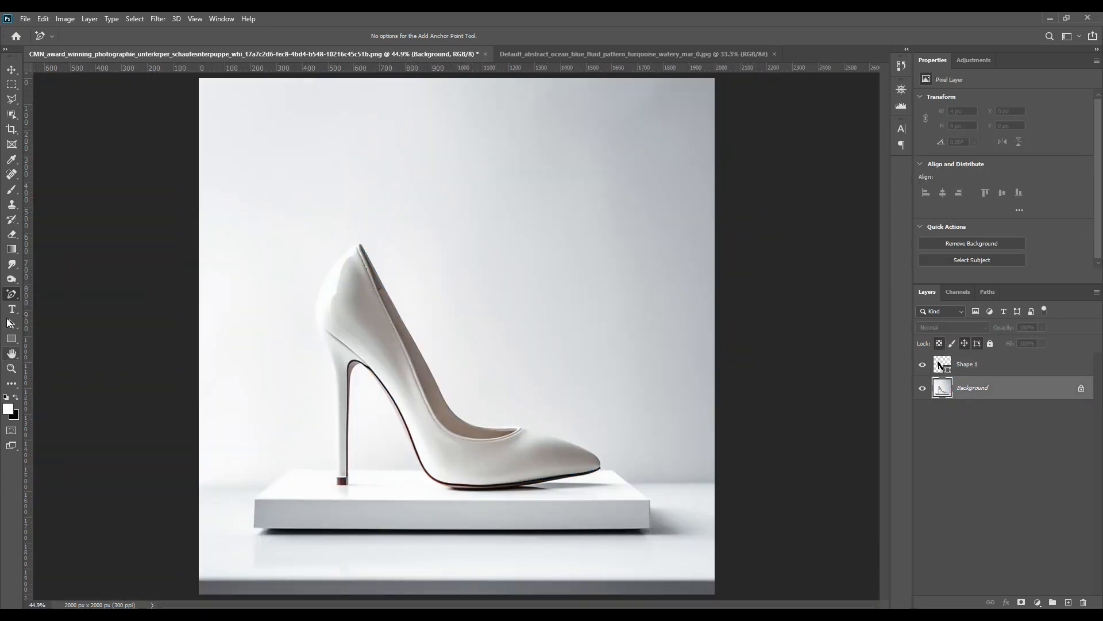
right_click(11, 294)
click(53, 295)
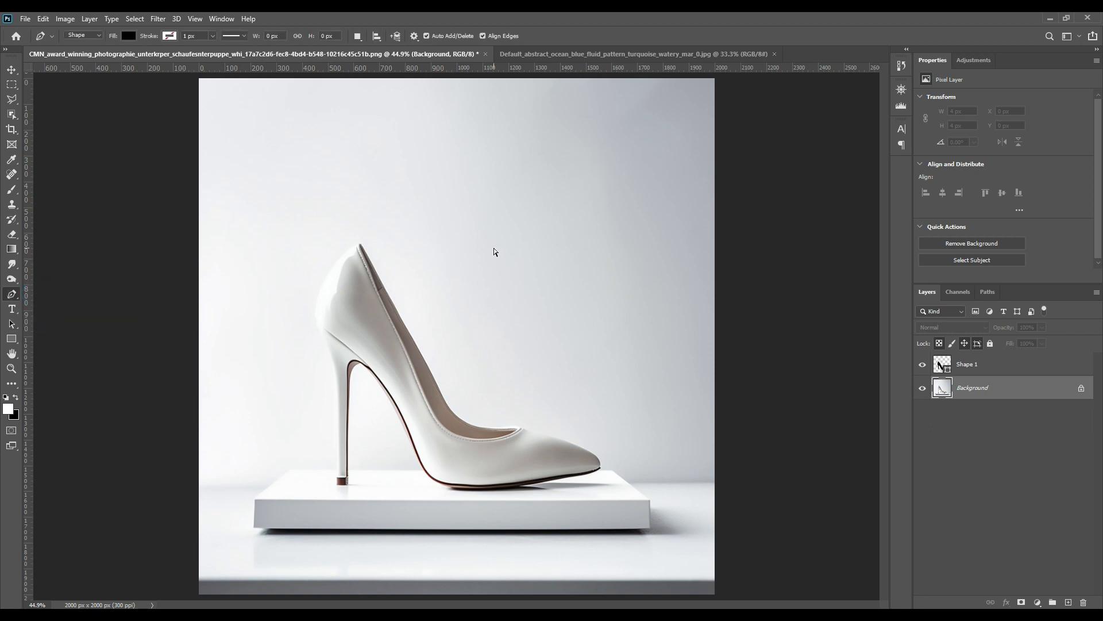
key(ctrl+plus)
key(ctrl+plus)
key(ctrl+plus)
key(ctrl+plus)
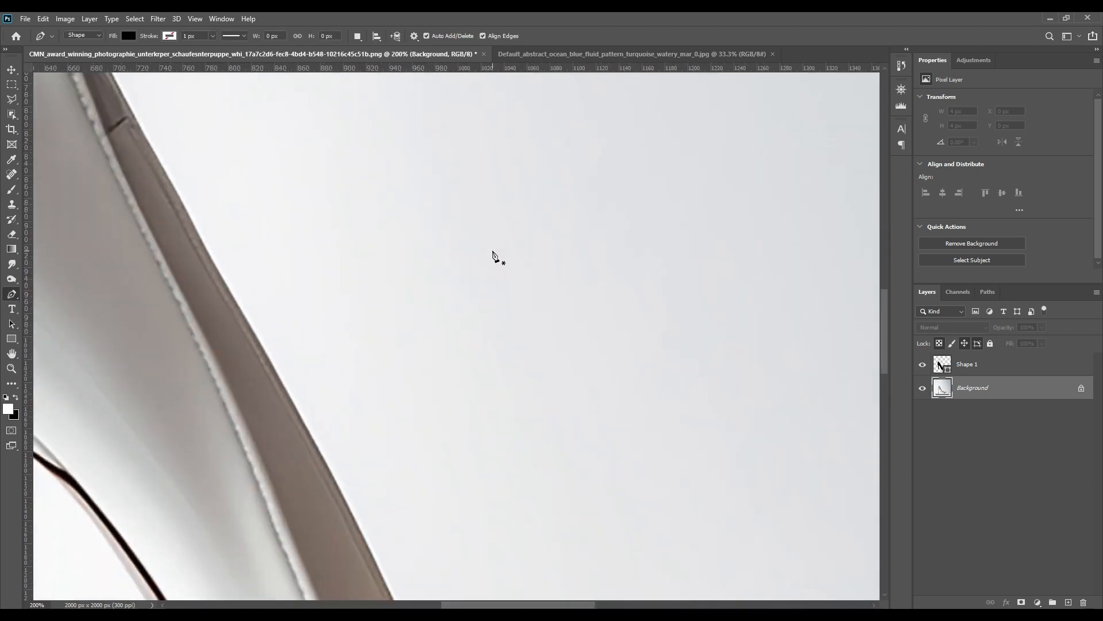
drag(259, 164, 536, 434)
drag(501, 350, 556, 426)
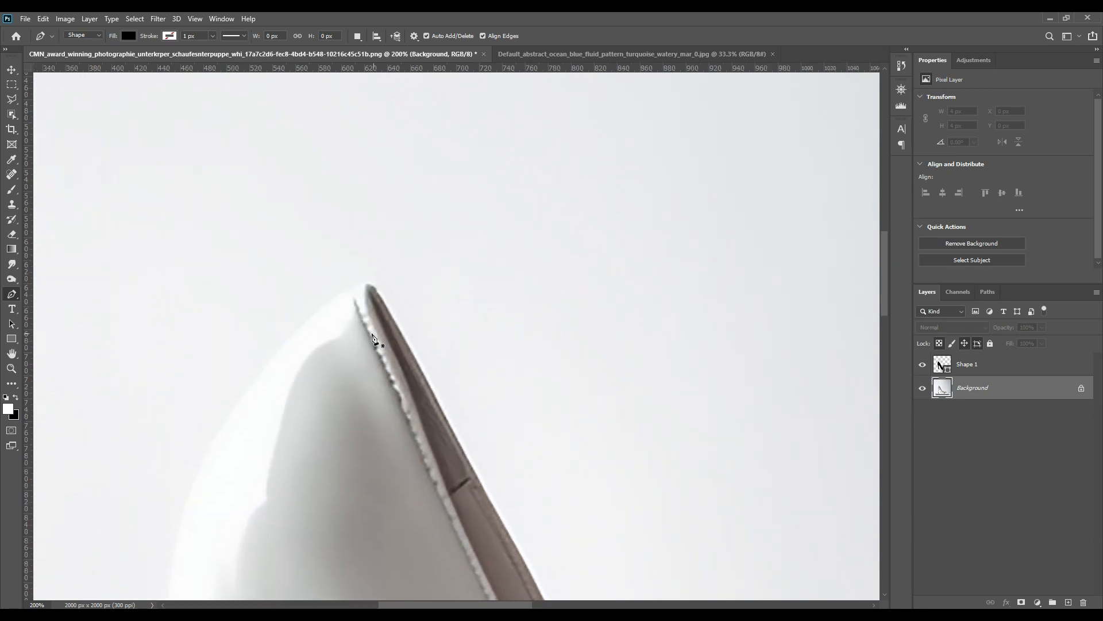
click(371, 292)
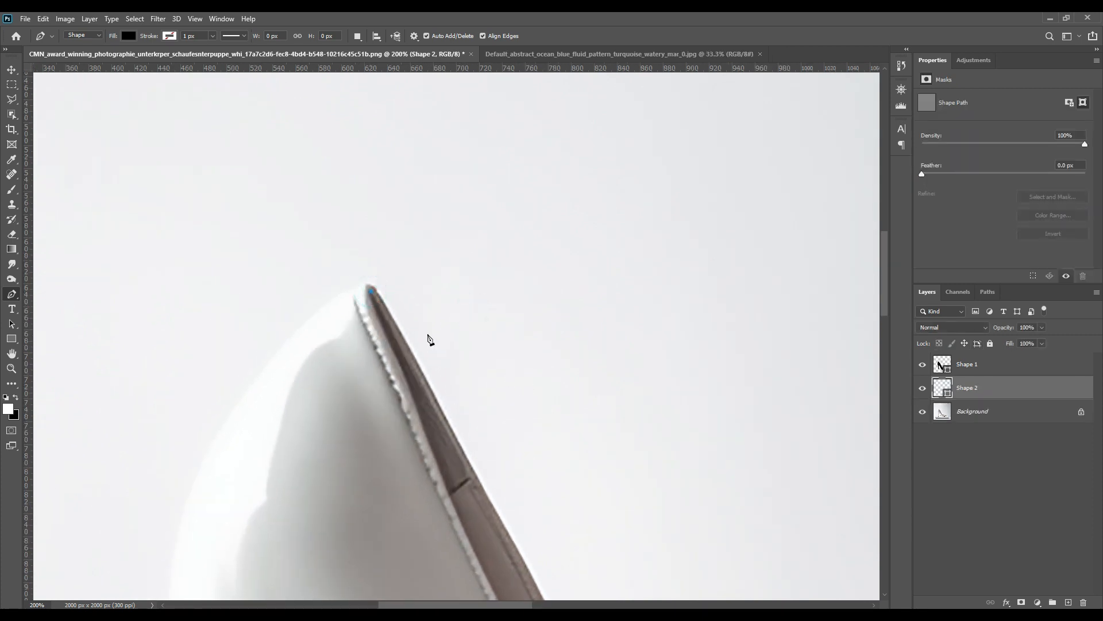
drag(698, 397, 680, 529)
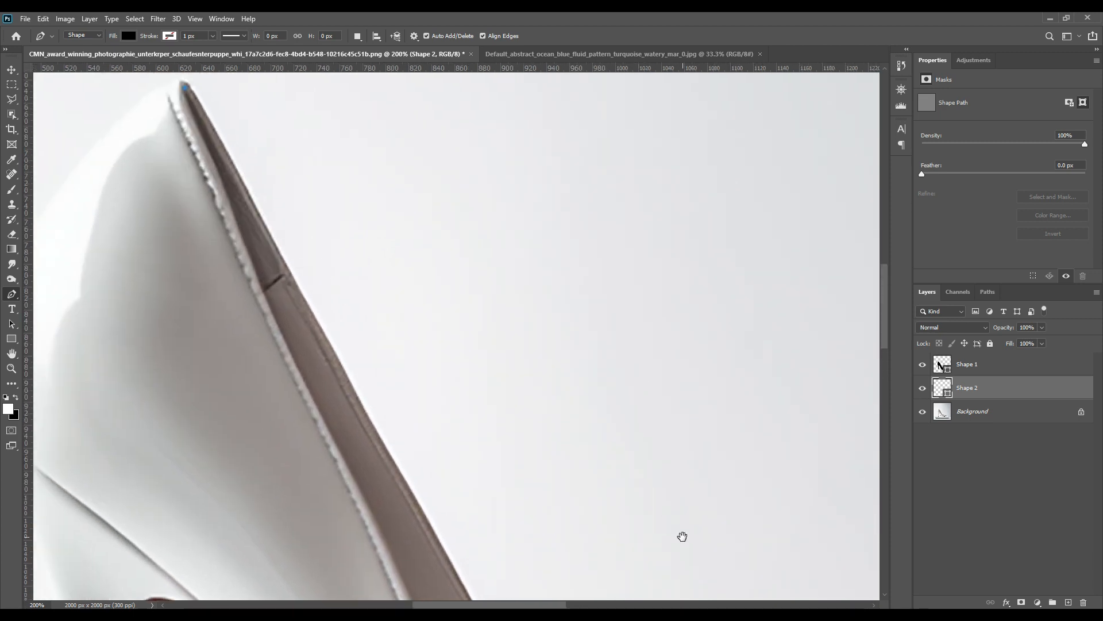
drag(637, 470, 529, 296)
click(542, 316)
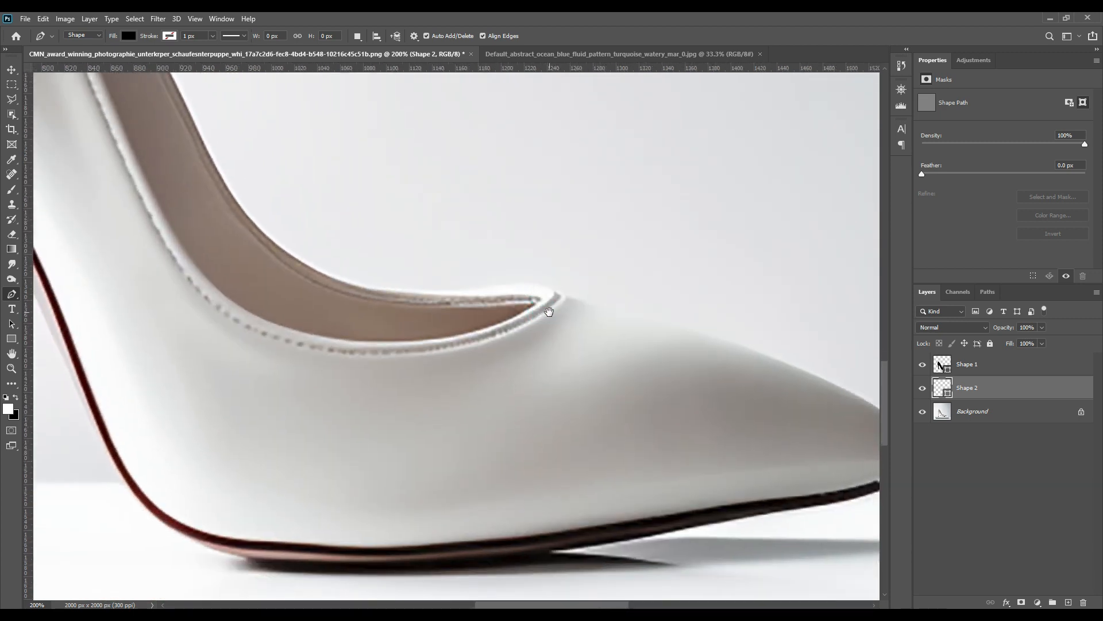
Place Pen points around the shoe's inner lining opening and close the new shape.
drag(328, 155, 509, 433)
click(509, 428)
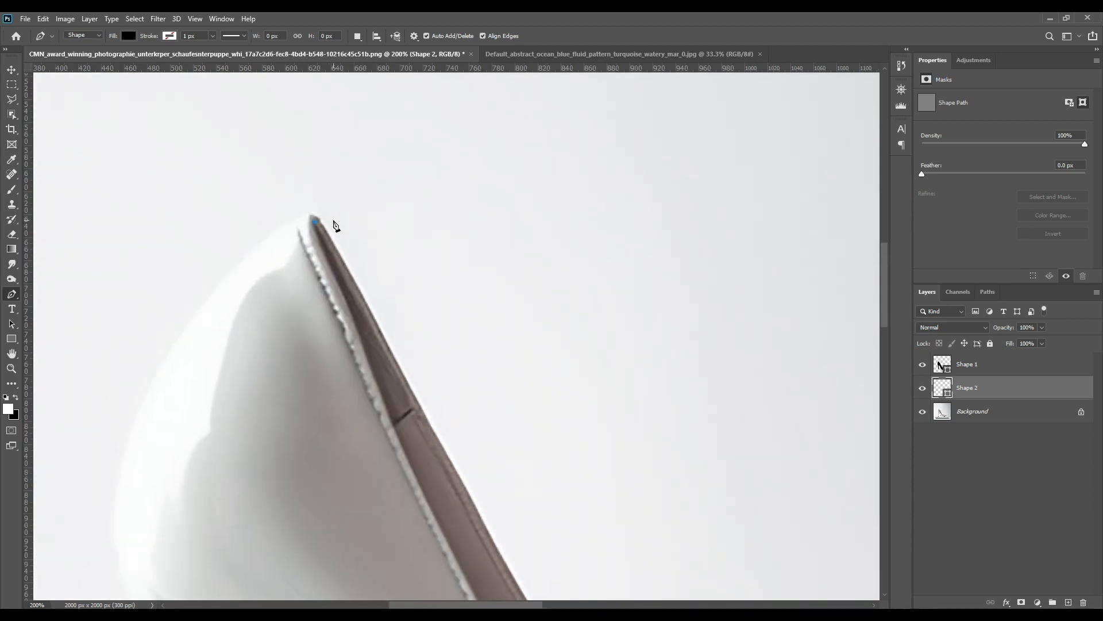
click(333, 221)
click(430, 324)
drag(571, 493, 461, 350)
drag(498, 412, 461, 345)
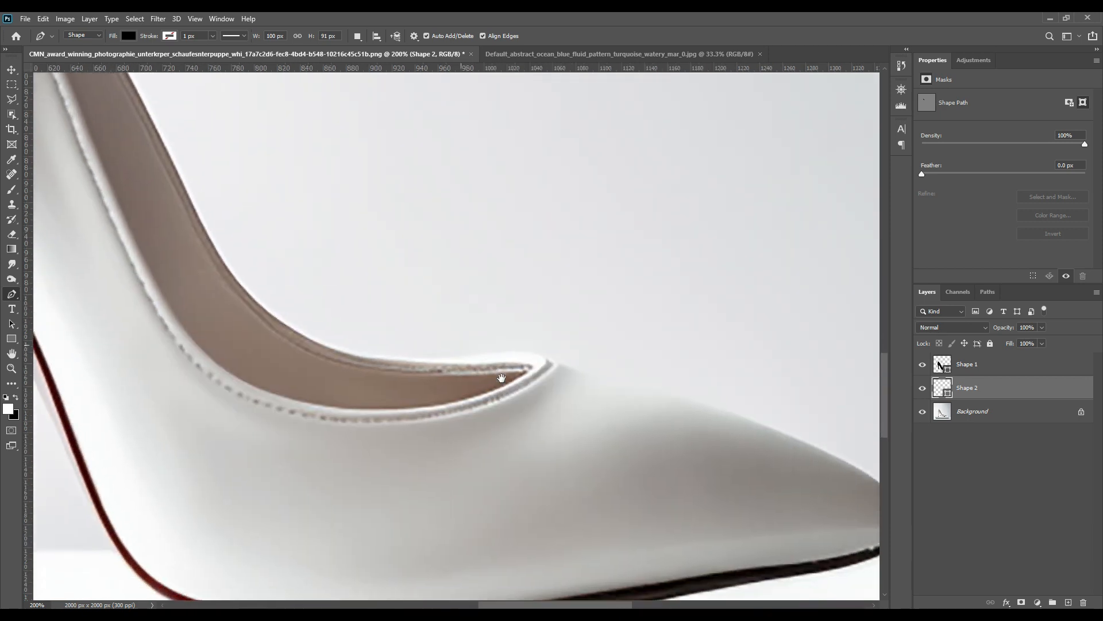
click(306, 299)
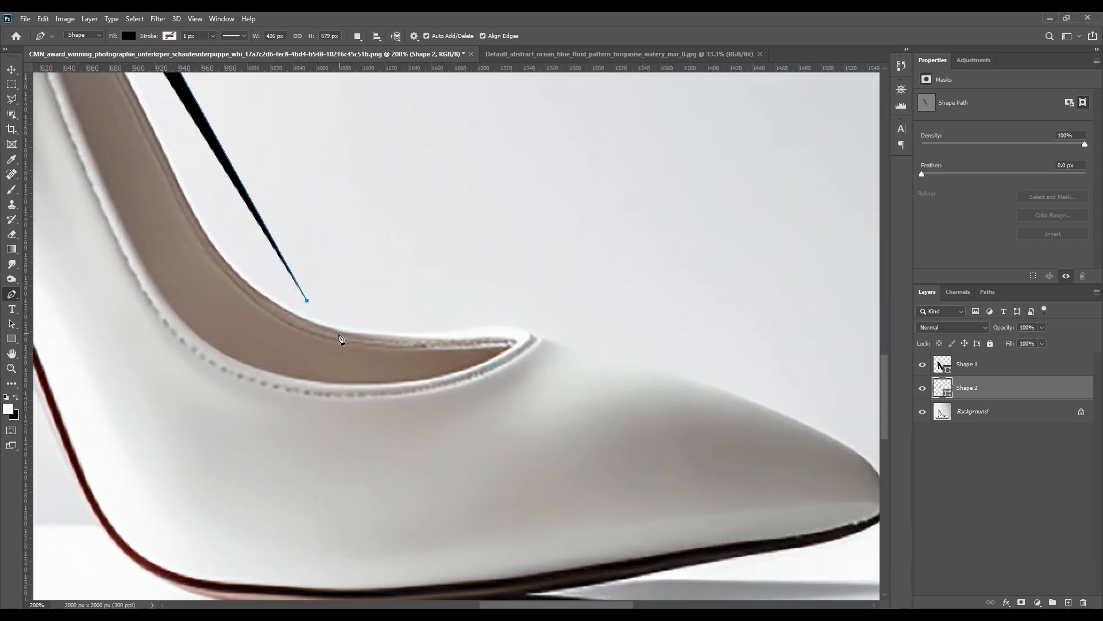
click(324, 325)
click(502, 339)
click(496, 356)
drag(265, 352, 557, 448)
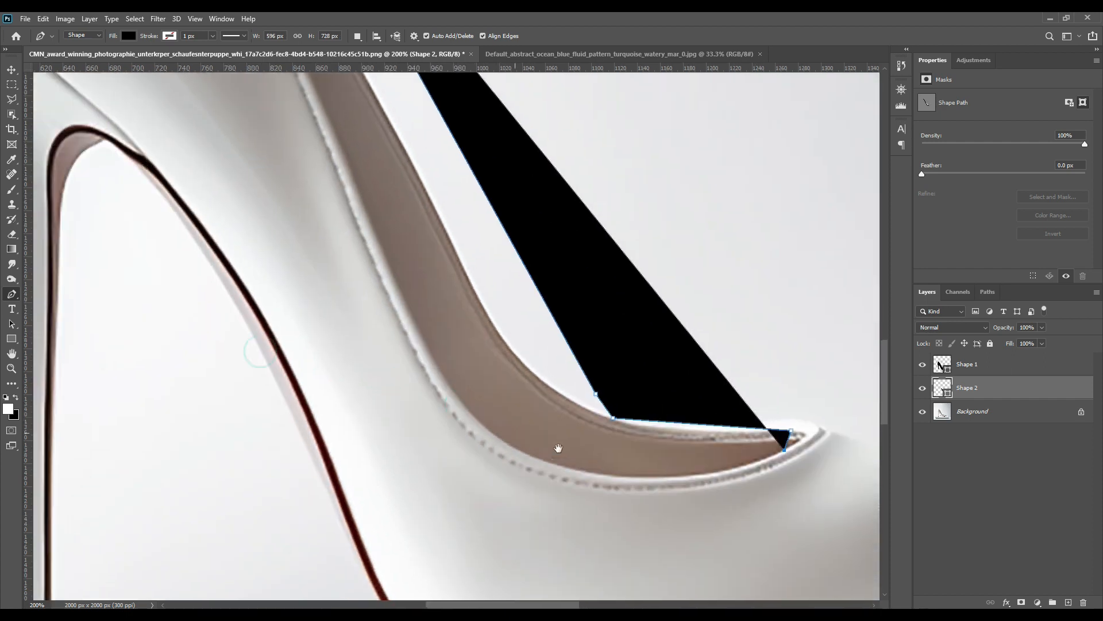
click(449, 375)
drag(411, 227, 517, 416)
drag(481, 311, 546, 485)
drag(512, 375, 521, 400)
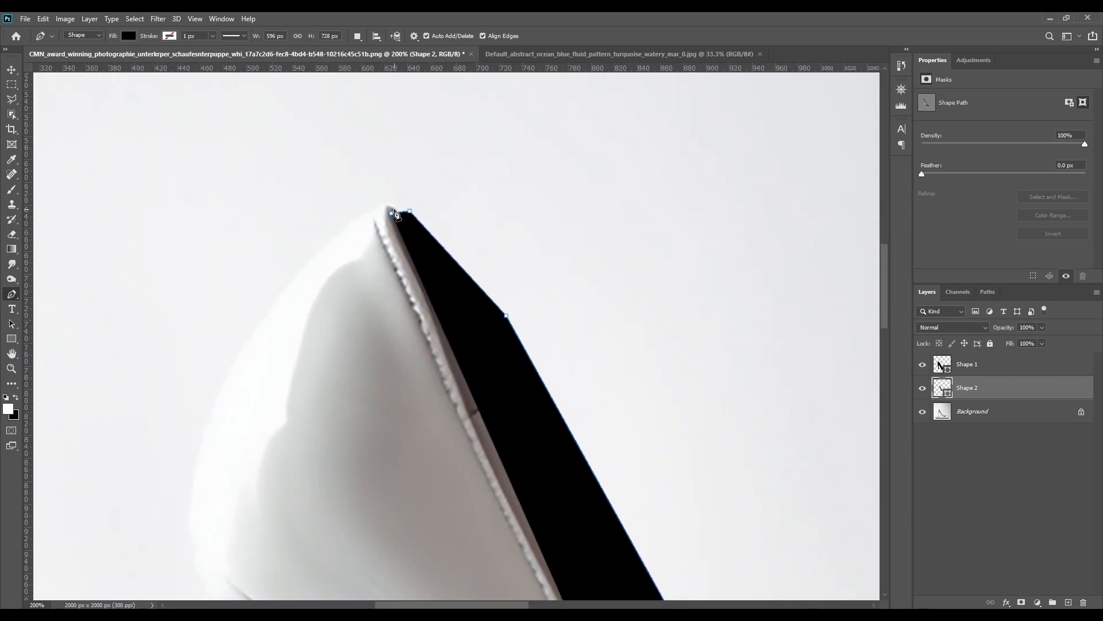
Set the new shape layer's opacity to 0% and switch to the Add Anchor Point Tool.
drag(1007, 332, 562, 333)
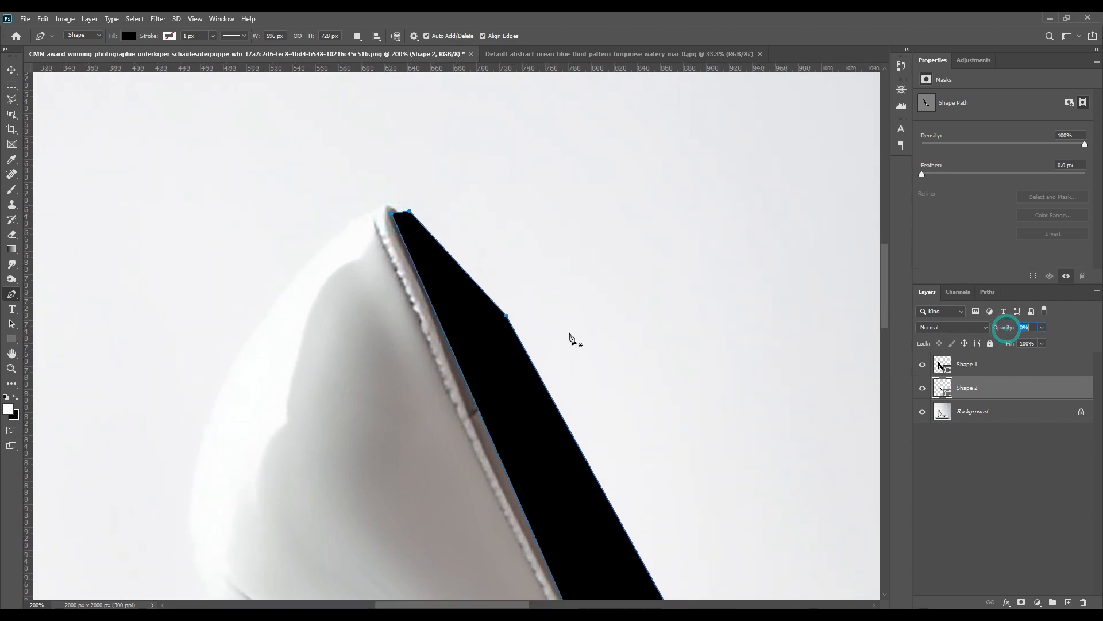
drag(648, 446, 559, 283)
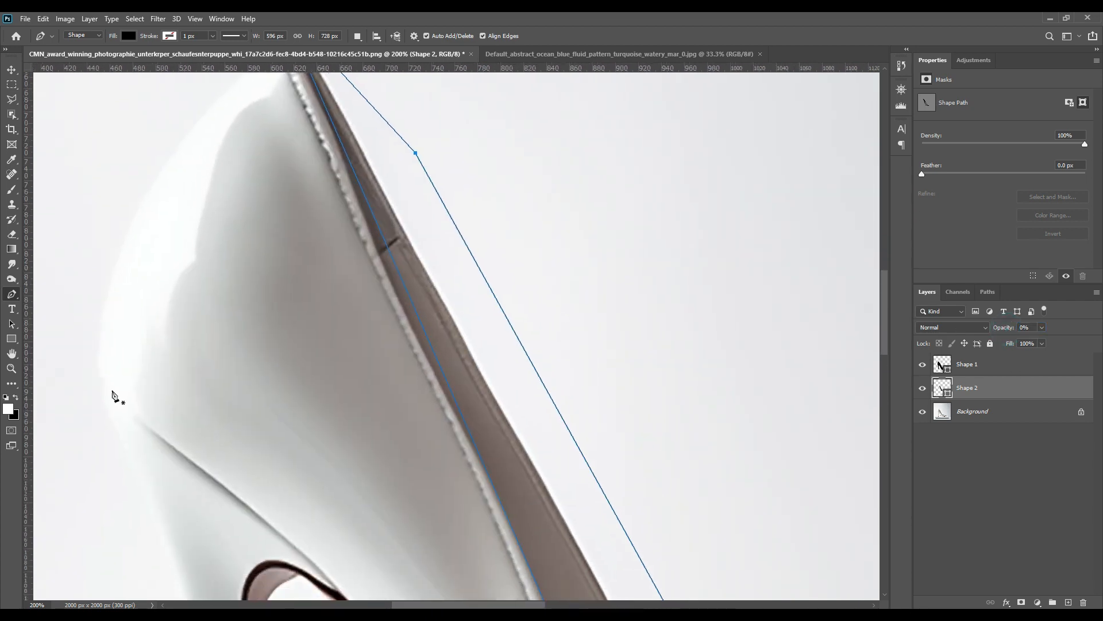
right_click(11, 293)
click(57, 322)
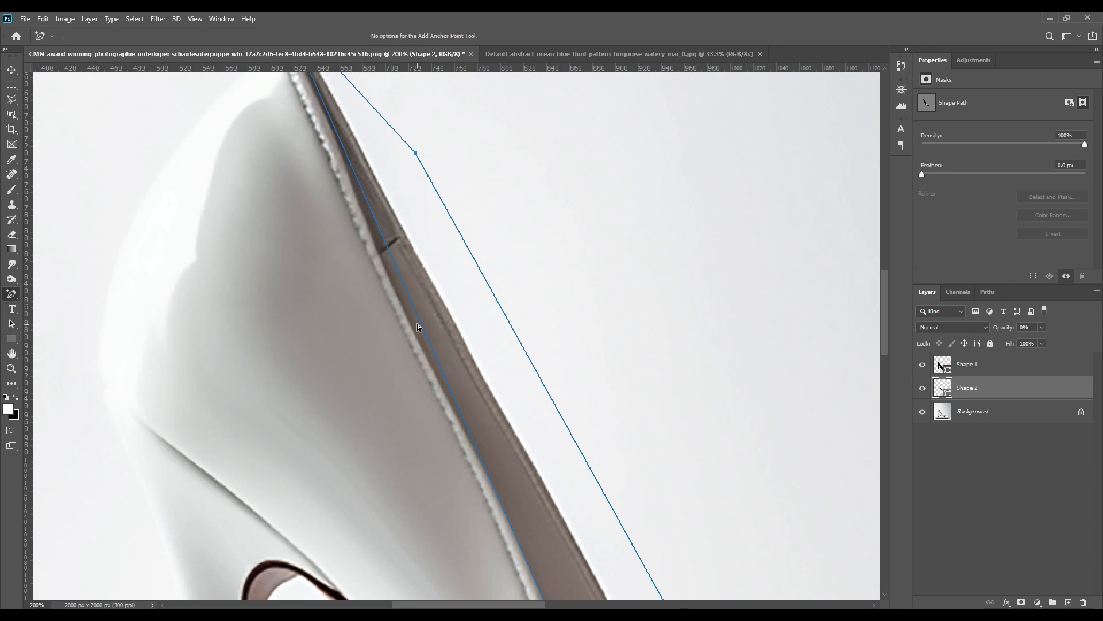
Add and drag anchor points so the new path follows the lining's edge below the heel counter top.
drag(408, 299, 398, 300)
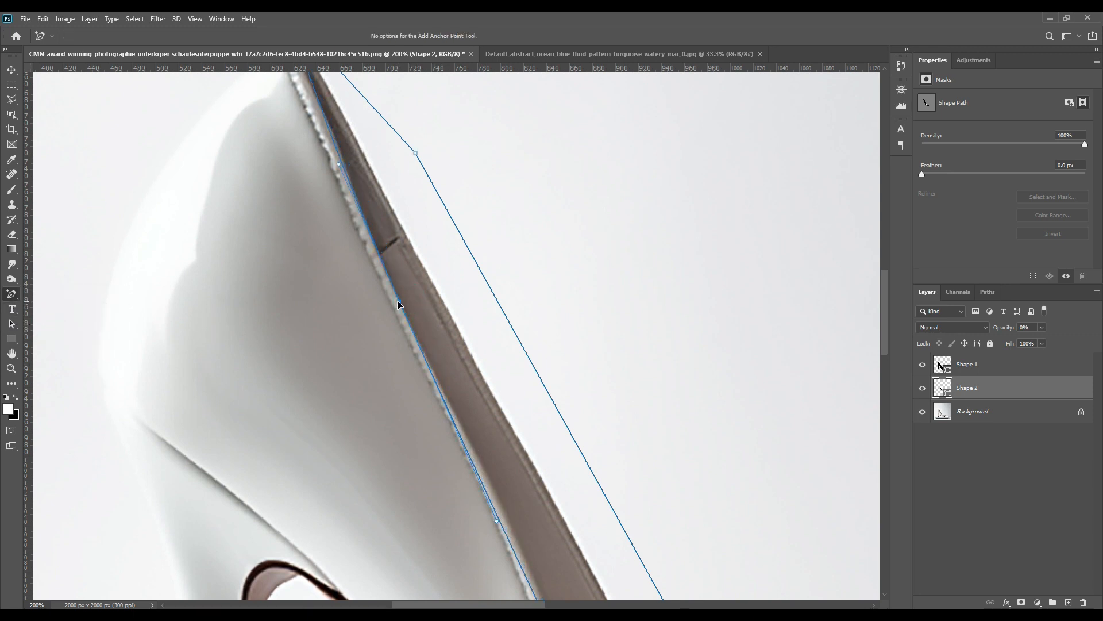
drag(336, 148, 309, 170)
scroll(425, 352, up, 2)
scroll(425, 355, up, 2)
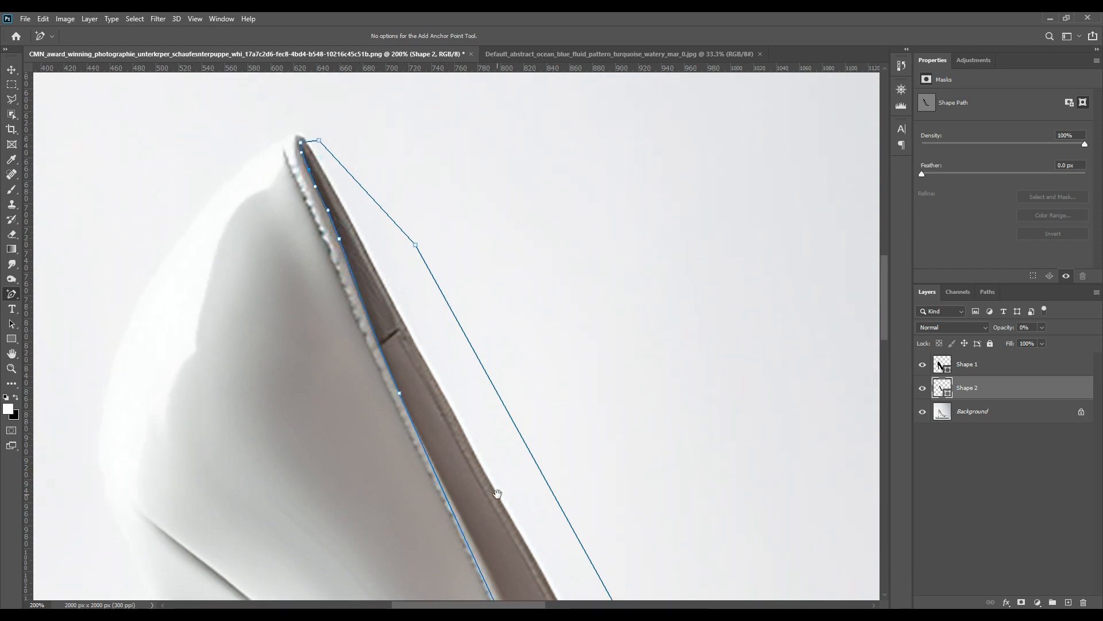
drag(497, 494, 389, 264)
drag(399, 314, 307, 115)
click(311, 206)
key(Up)
key(Up)
key(Up)
key(Up)
key(Up)
key(Up)
key(Up)
key(Up)
key(Up)
key(Up)
key(Up)
key(Up)
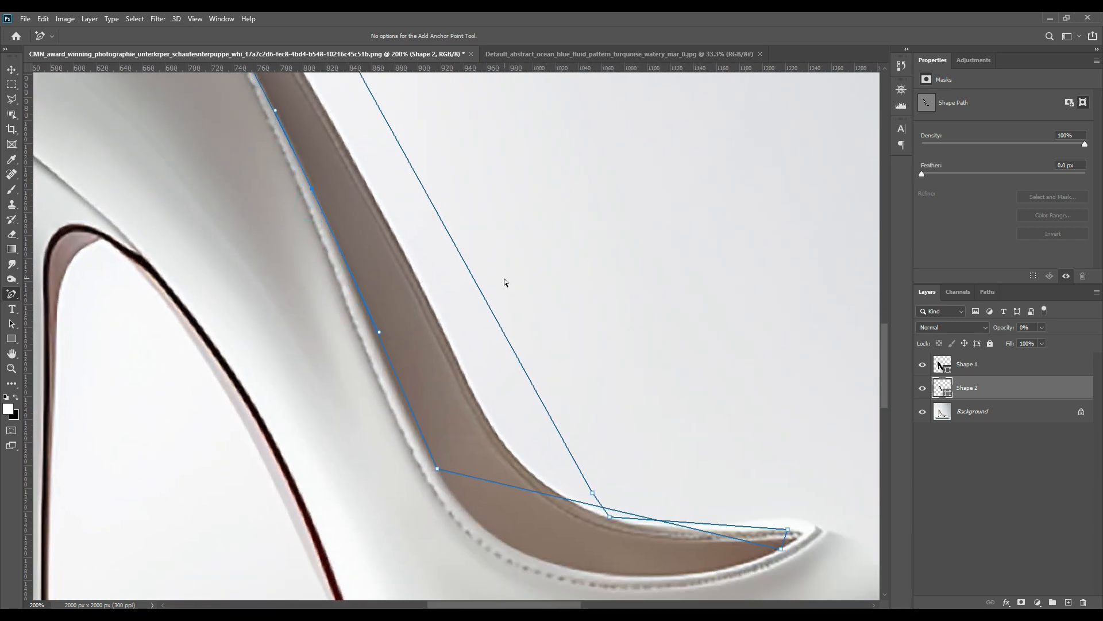
Add and drag anchor points to fit the new path around the lining's lower curve, front tip and upper edge.
click(402, 387)
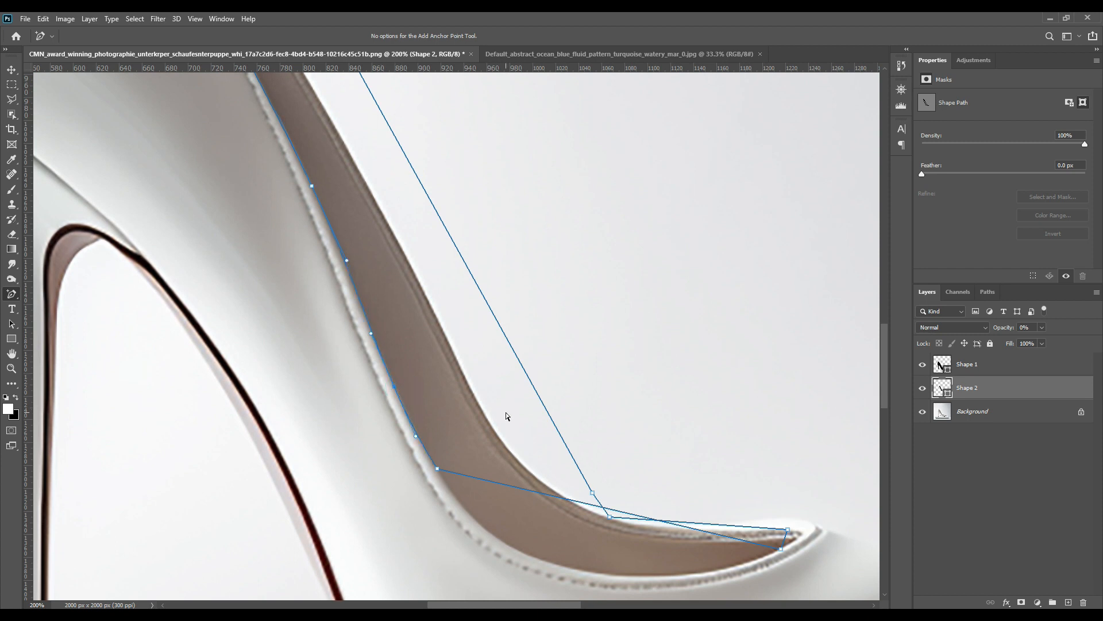
drag(535, 451, 399, 240)
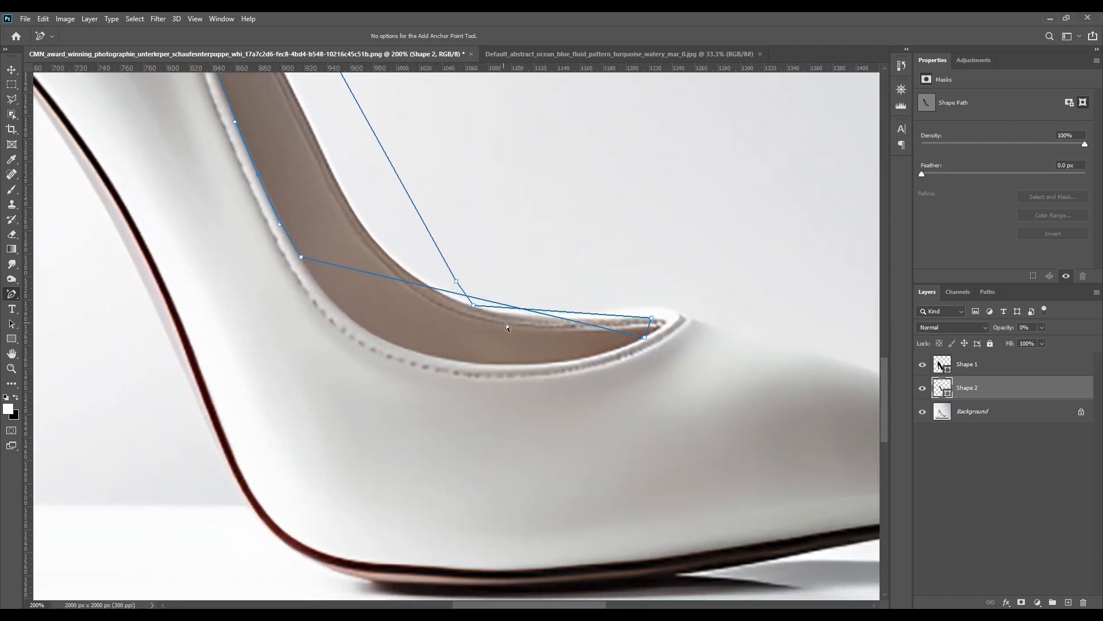
drag(531, 314, 538, 371)
drag(373, 326, 367, 329)
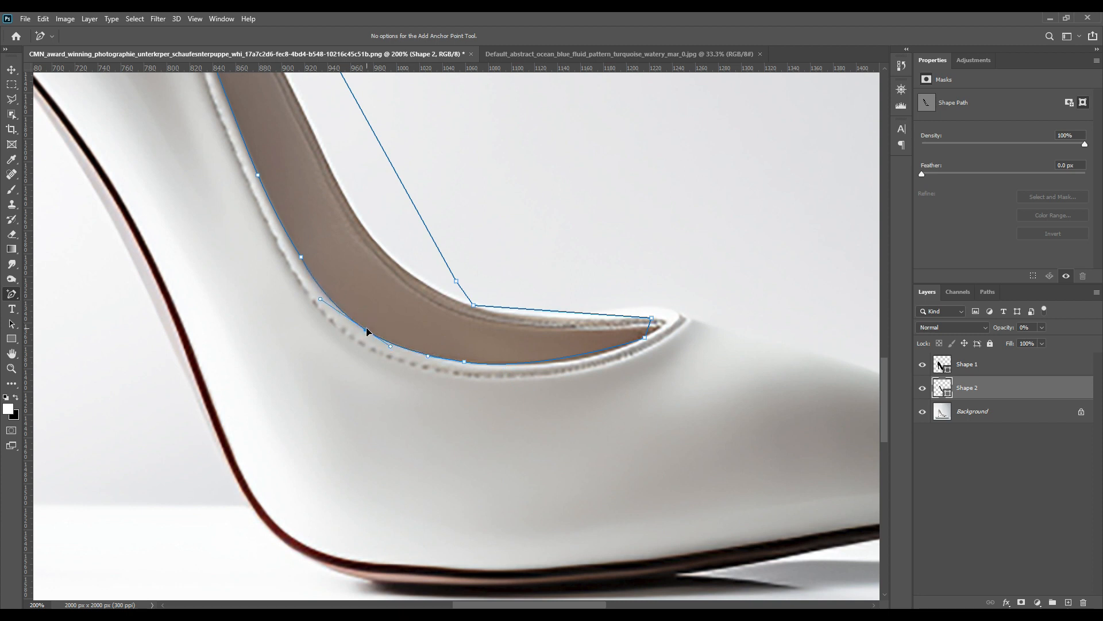
drag(595, 354, 591, 357)
drag(648, 329, 665, 324)
mouse_move(581, 314)
mouse_down()
mouse_move(580, 335)
mouse_move(580, 321)
mouse_up()
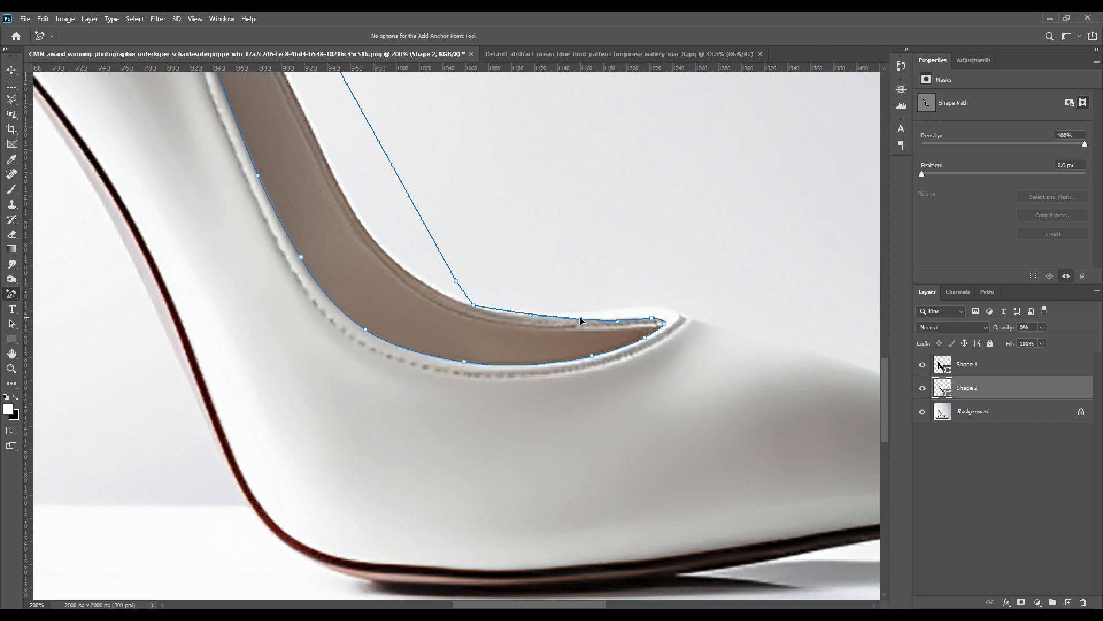
click(492, 311)
drag(502, 203, 656, 459)
drag(499, 136, 700, 505)
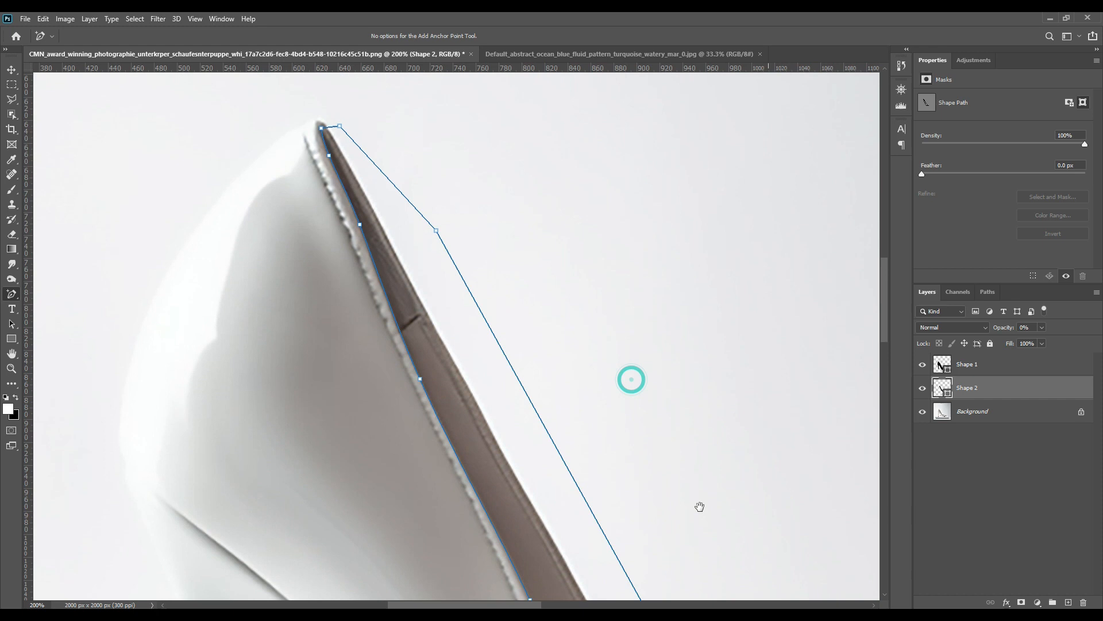
click(324, 126)
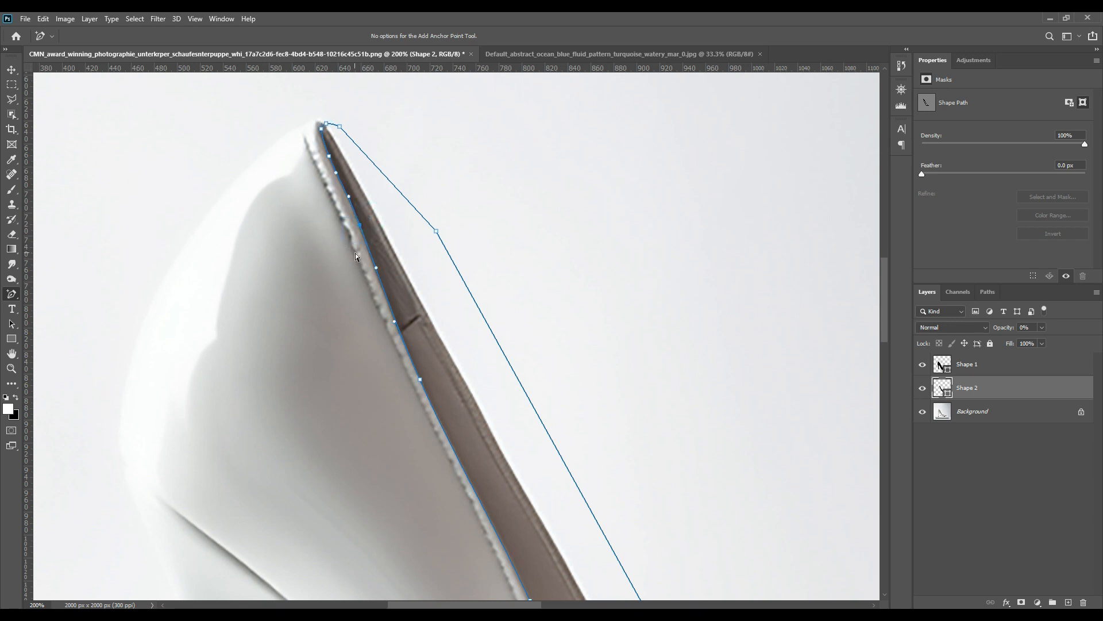
click(517, 232)
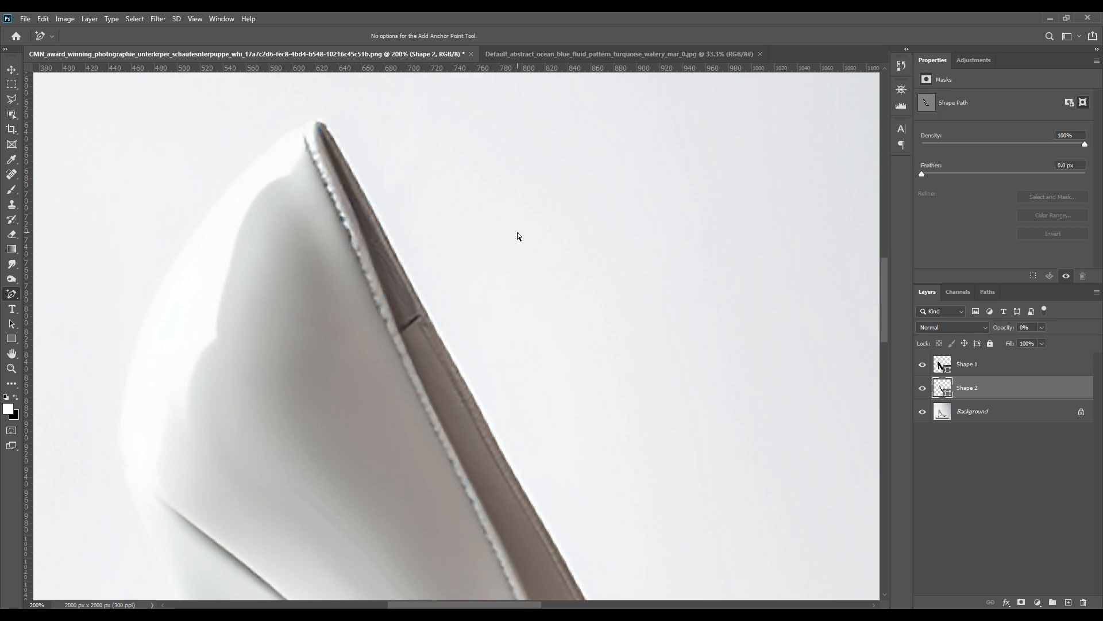
Set the lining shape layer's opacity to 100% and add a layer mask to it.
key(ctrl+0)
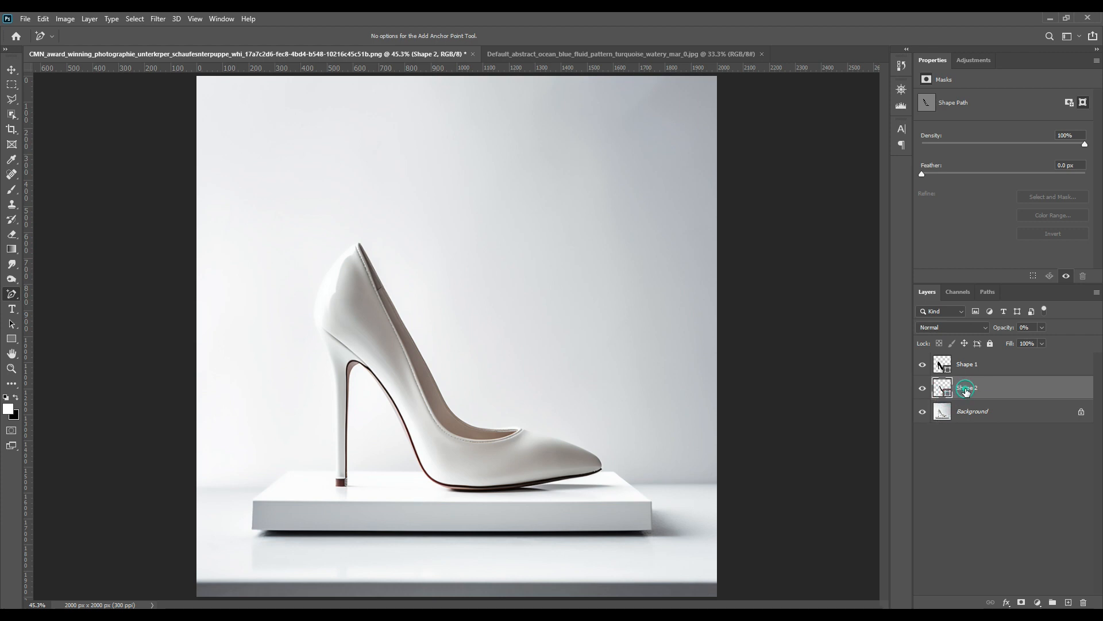
drag(1000, 327, 1098, 337)
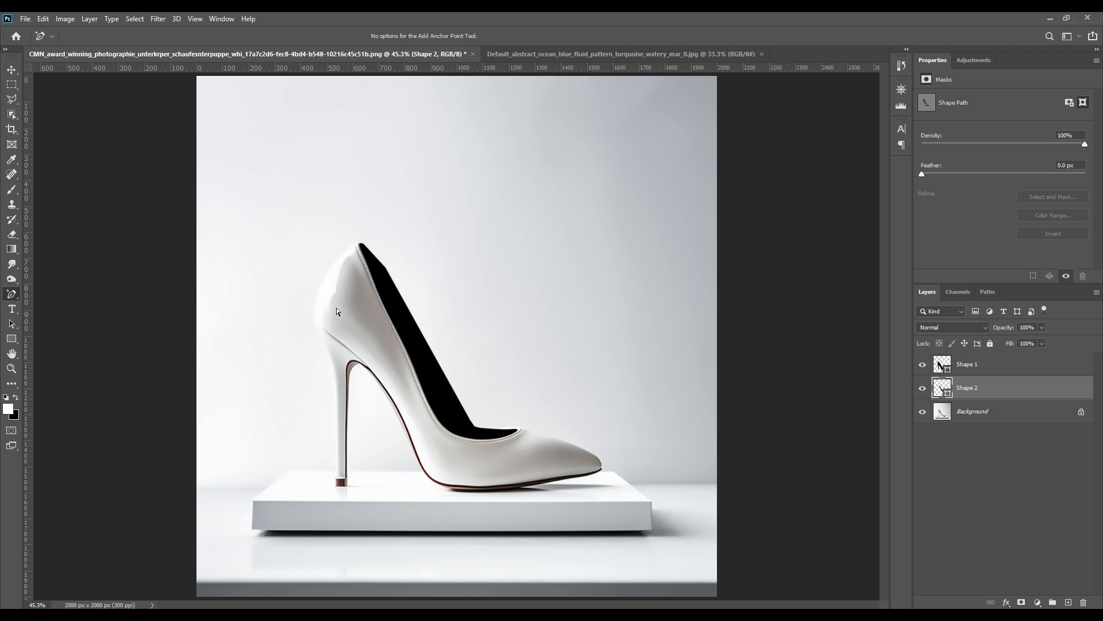
ctrl+click(943, 392)
click(1020, 601)
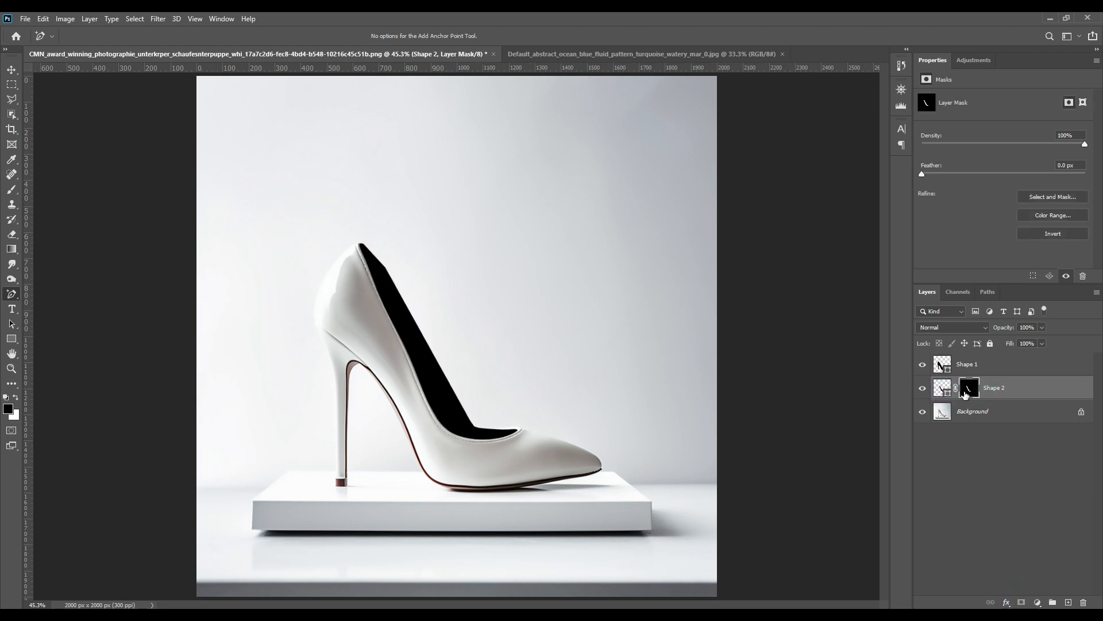
Load the shoe's outline as a selection, invert it, and fill everything outside the shoe on the lining layer's mask.
click(995, 477)
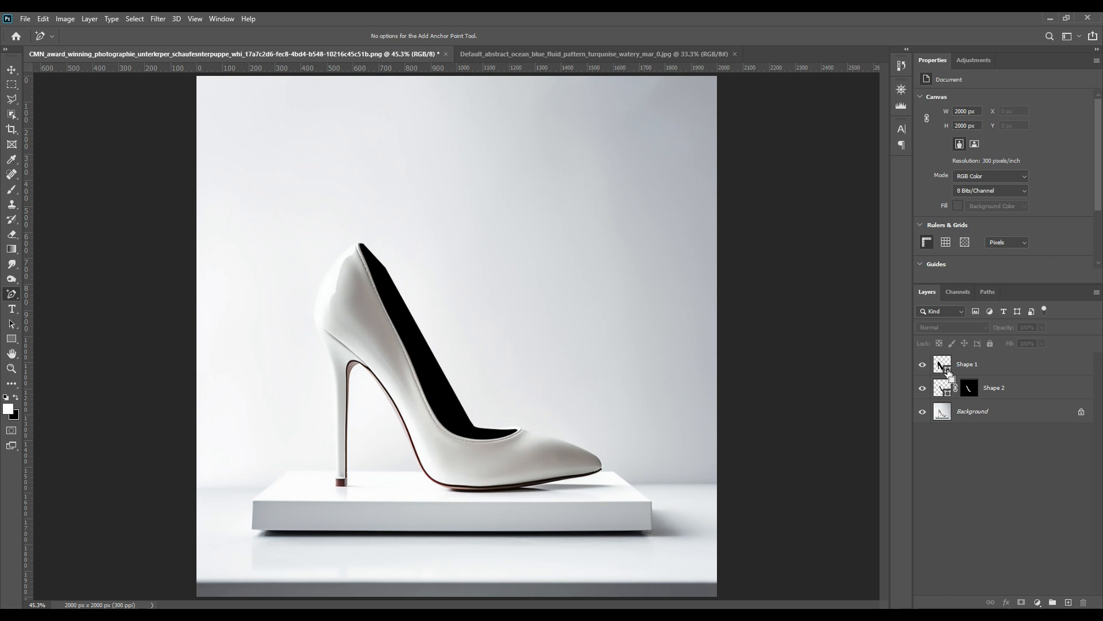
ctrl+click(949, 375)
click(968, 389)
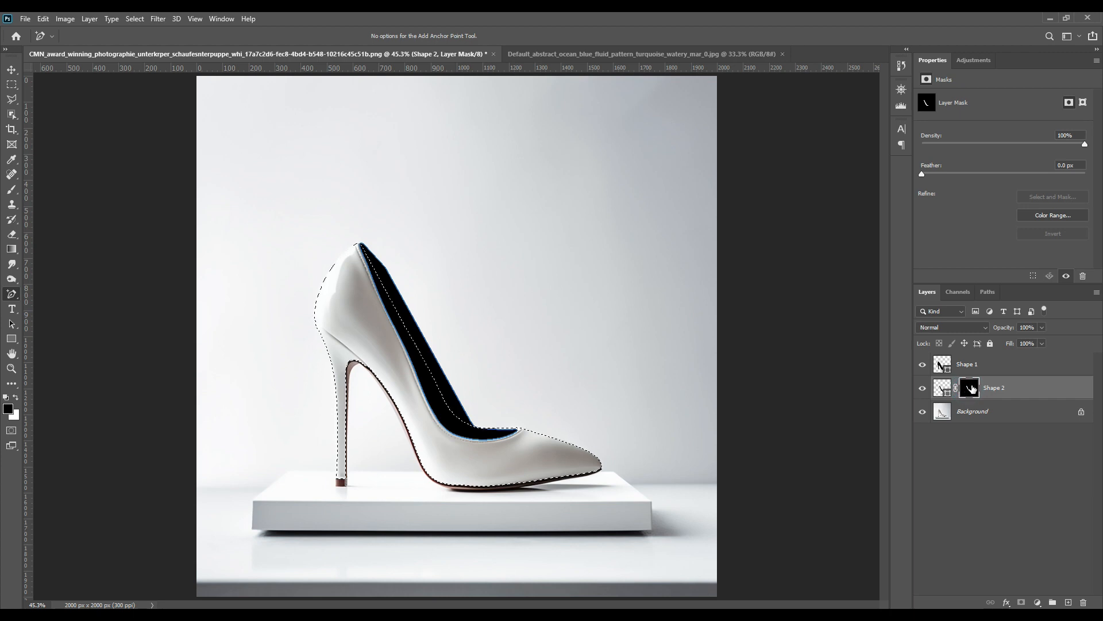
click(136, 19)
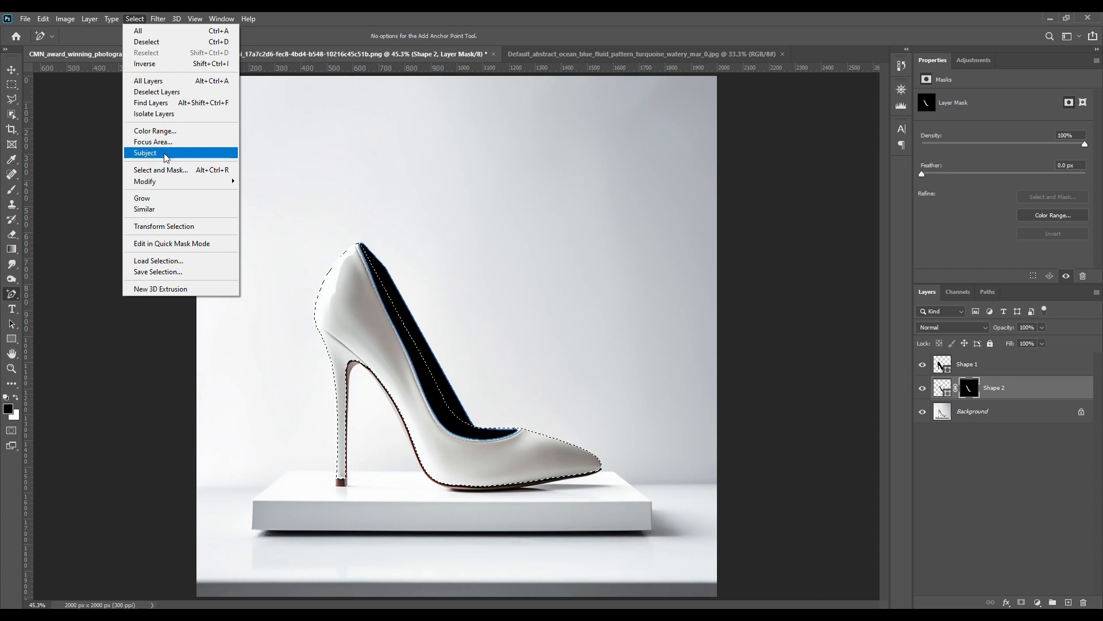
click(164, 63)
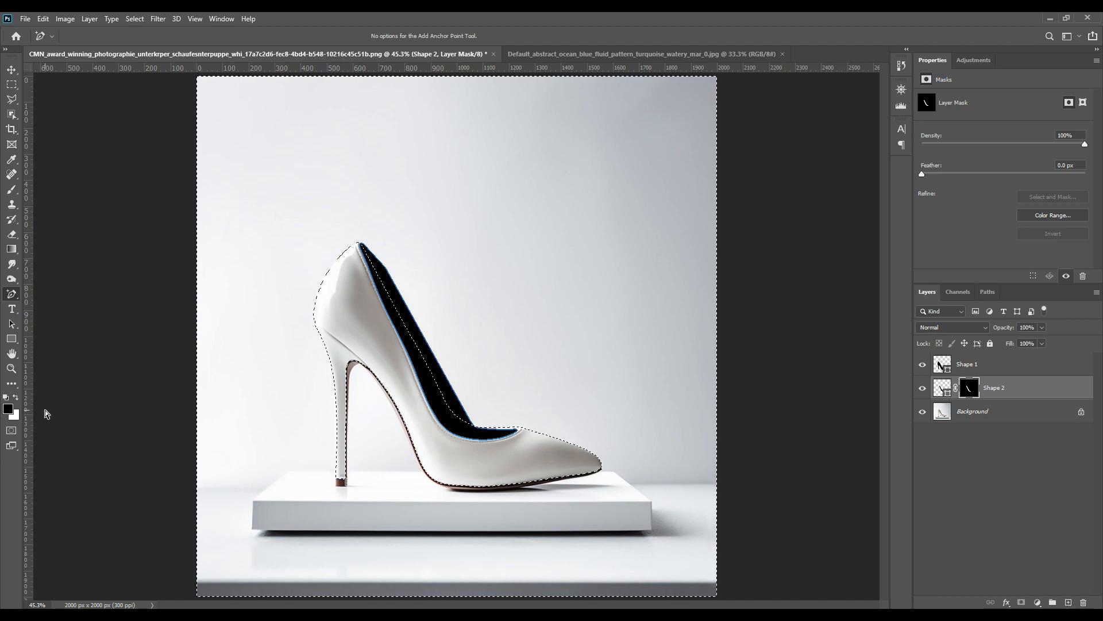
click(16, 397)
key(ctrl+BackSpace)
key(ctrl+d)
Add a layer mask to the shoe shape layer from a selection of its own outline.
click(981, 439)
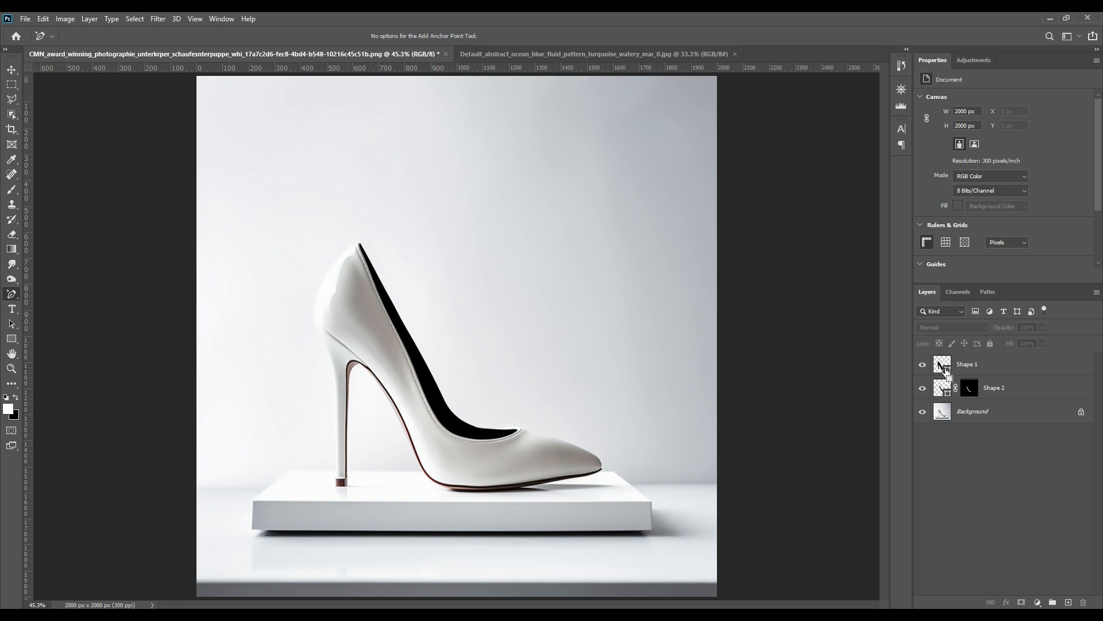
ctrl+click(946, 369)
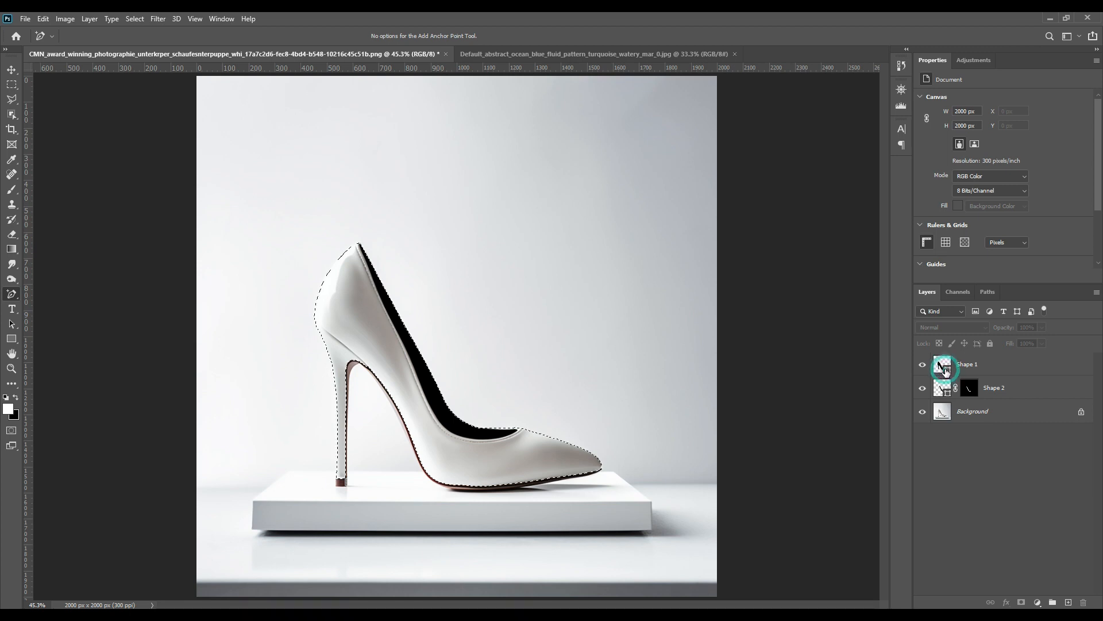
click(990, 367)
click(1021, 601)
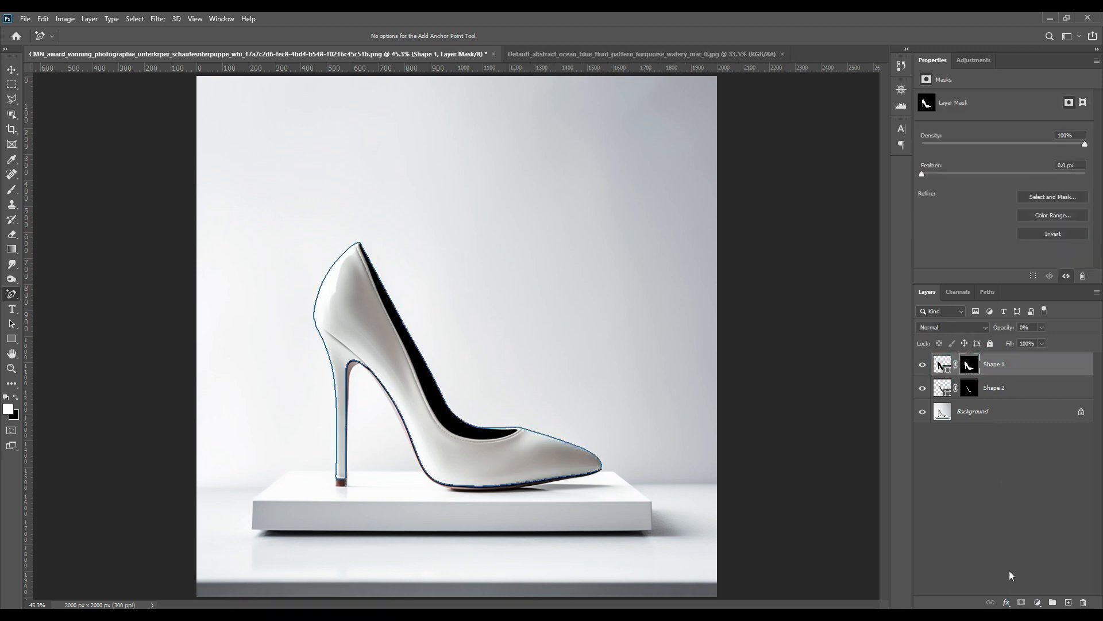
Move the shoe shape layer below the lining shape layer in the layer stack.
click(1006, 457)
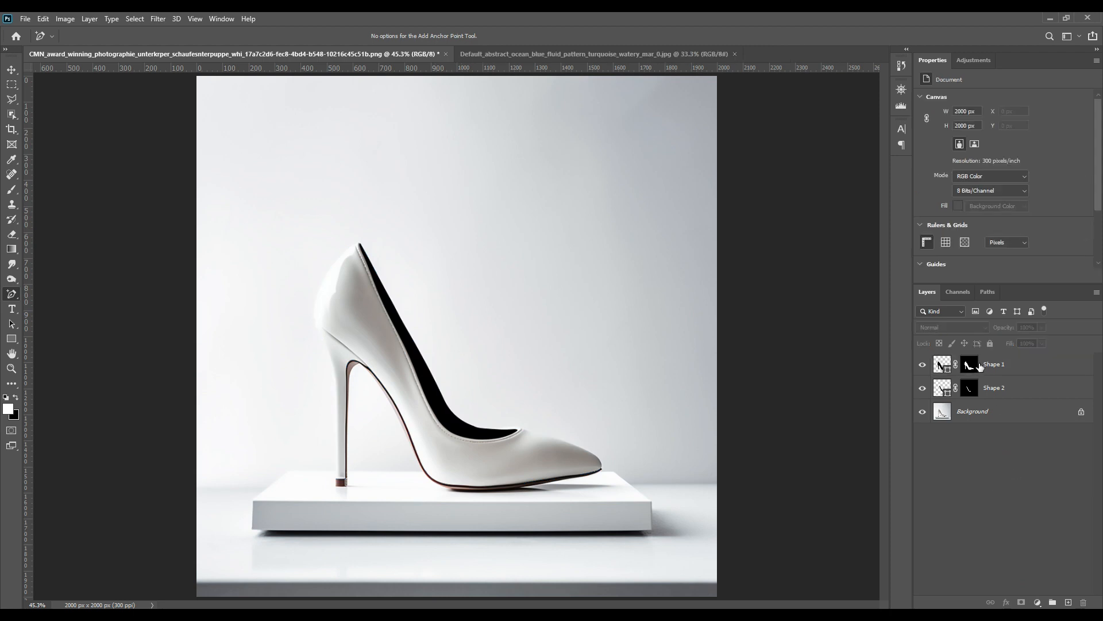
drag(990, 371, 954, 397)
click(947, 396)
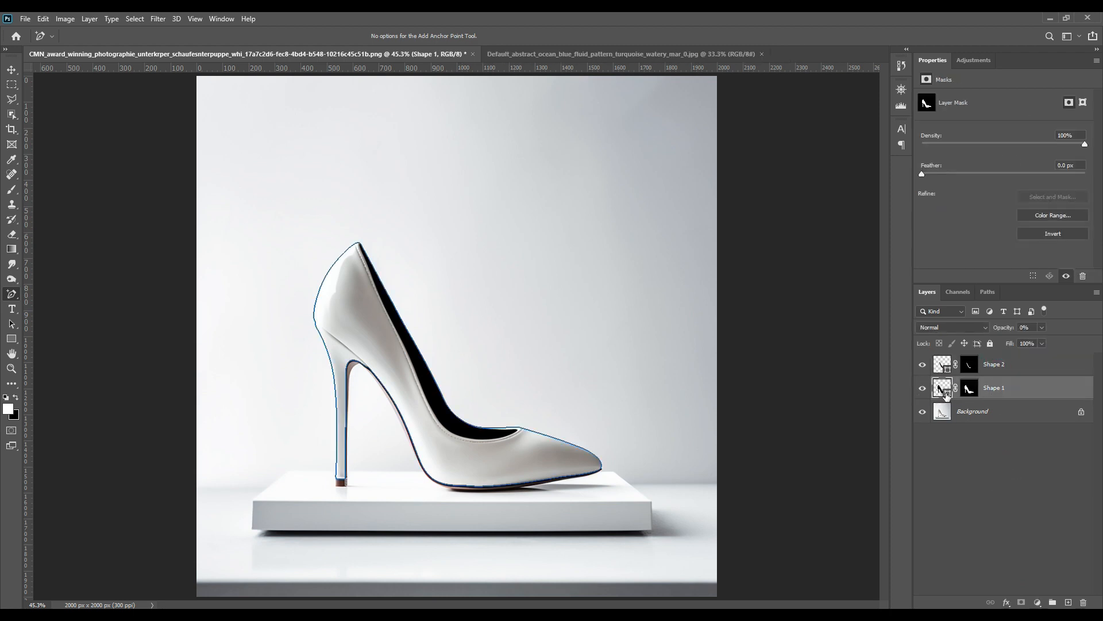
Set the shoe shape's fill colour to red ff0000 and raise its opacity to 100%.
double_click(946, 394)
click(862, 295)
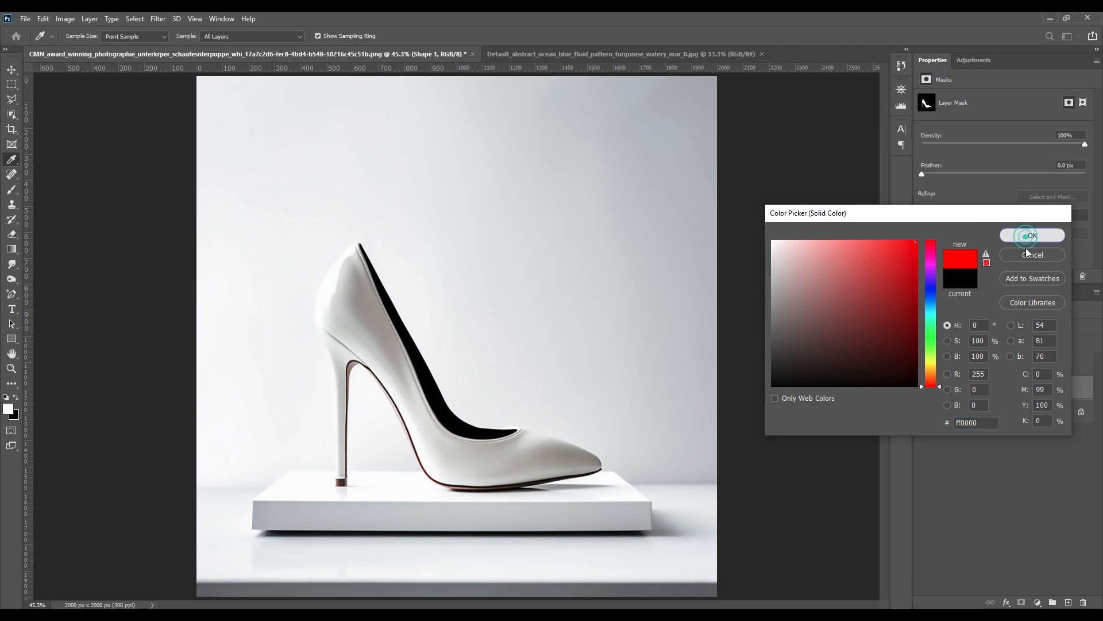
click(1030, 236)
drag(1003, 328, 1018, 498)
click(998, 471)
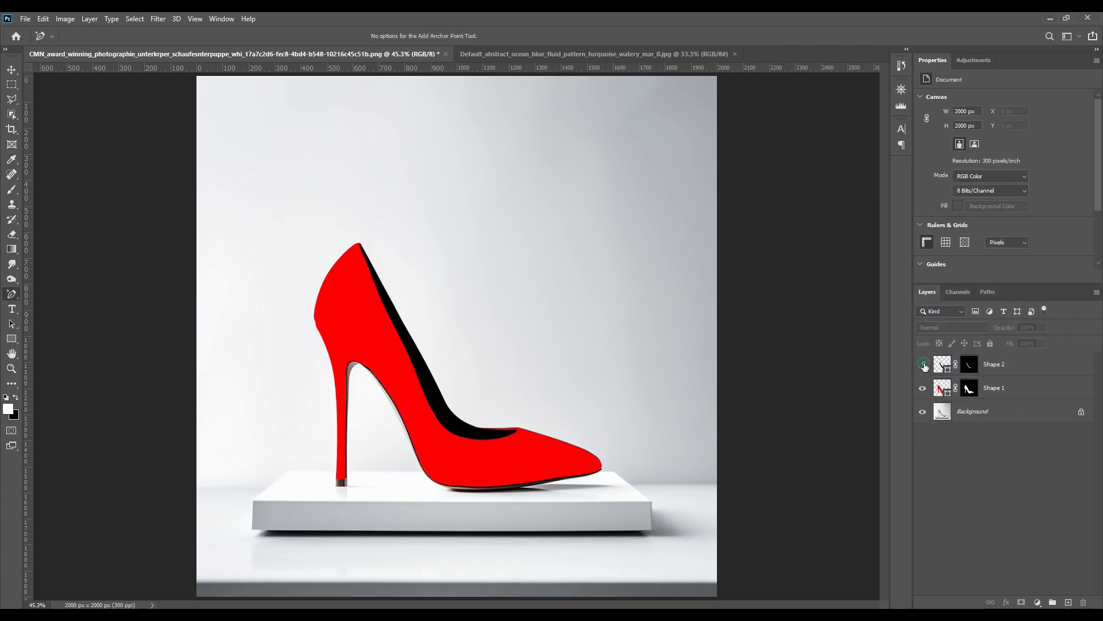
Hide the lining layer, load its mask as a selection, and erase that area from the shoe layer's mask, then show the lining again.
click(923, 364)
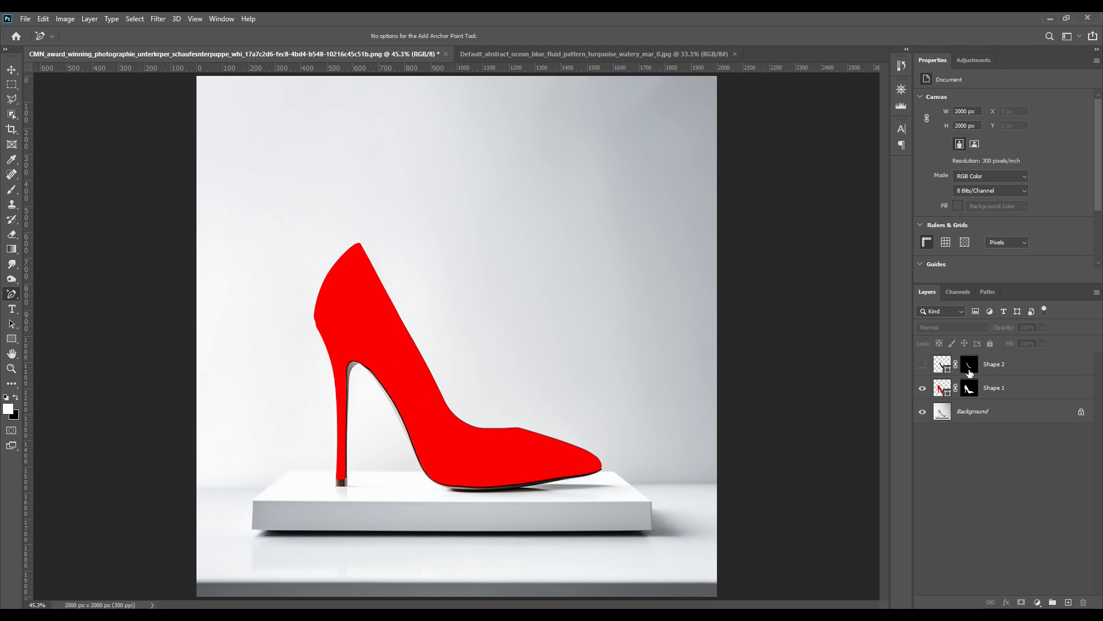
ctrl+click(970, 370)
click(971, 391)
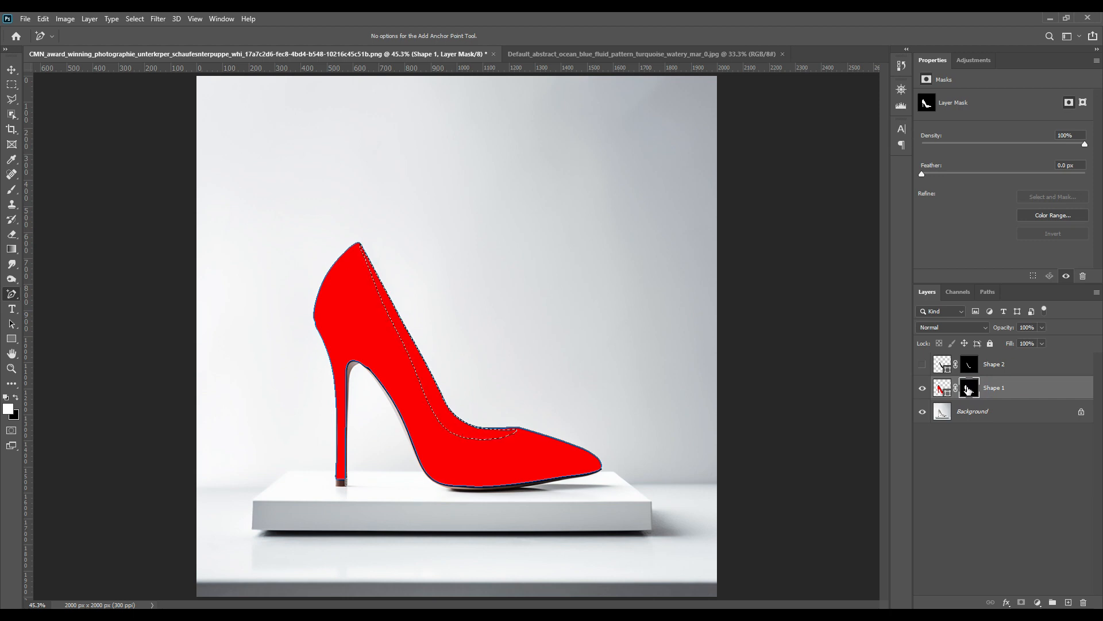
key(Delete)
key(ctrl+d)
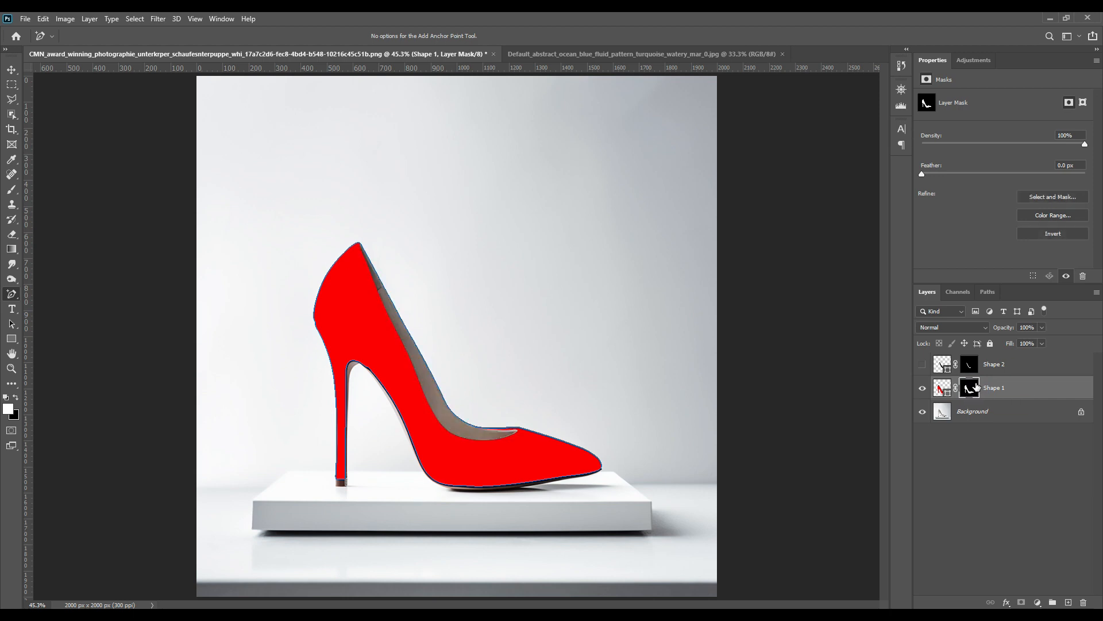
click(983, 465)
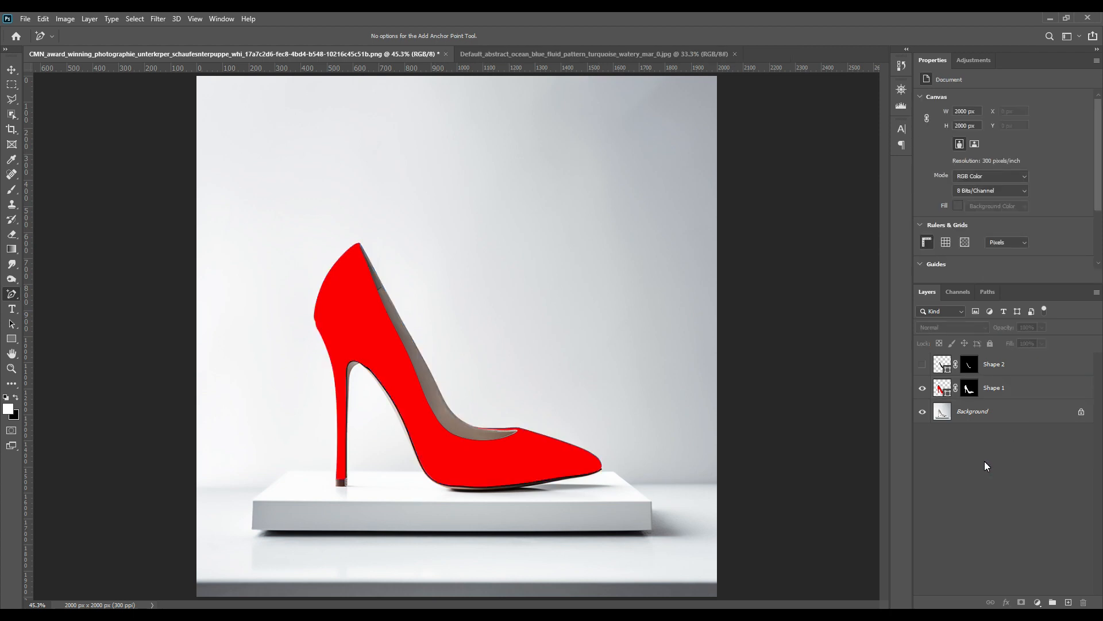
click(925, 365)
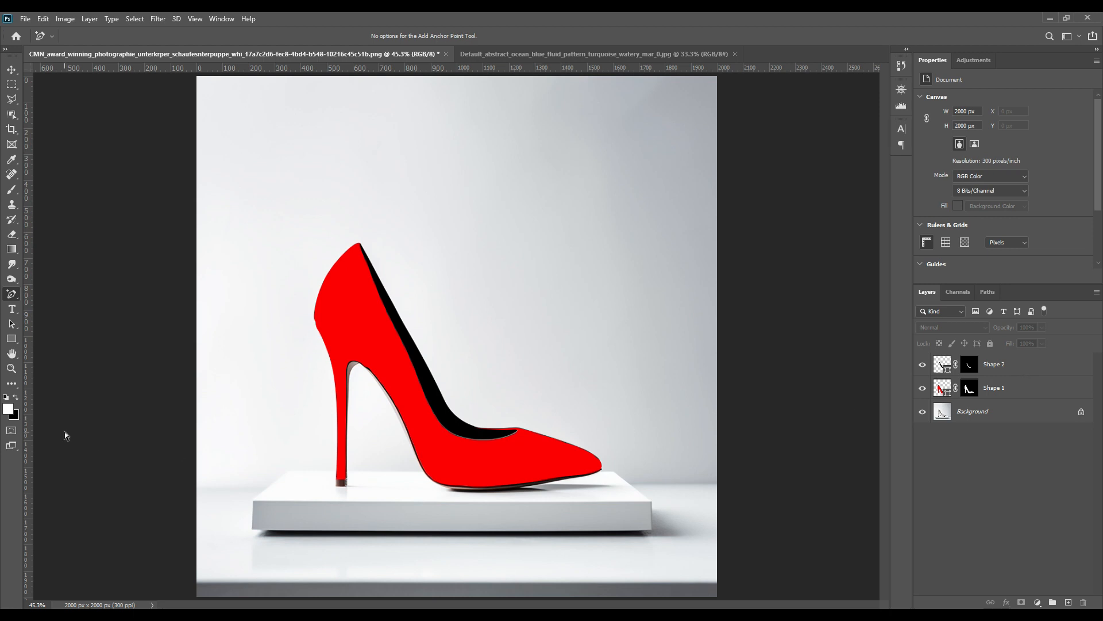
Draw a white rectangle shape about 1328 × 953 px covering the shoe with the Rectangle tool.
click(12, 339)
drag(265, 242, 611, 489)
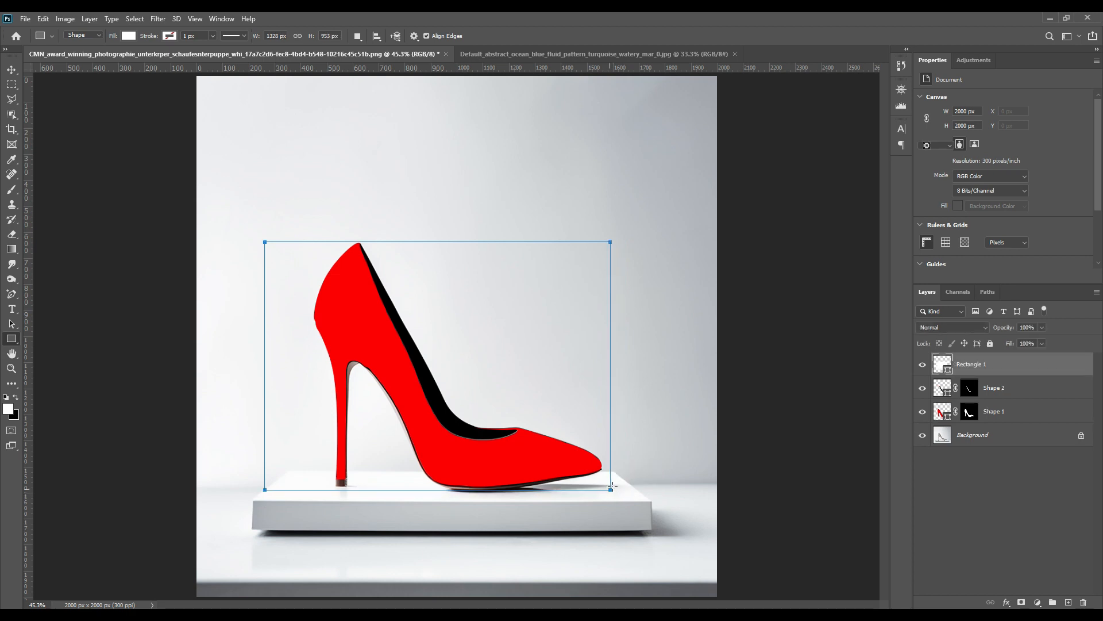
Transform the rectangle by pulling in its left side to about 1162 px wide.
key(ctrl+t)
drag(264, 365, 307, 366)
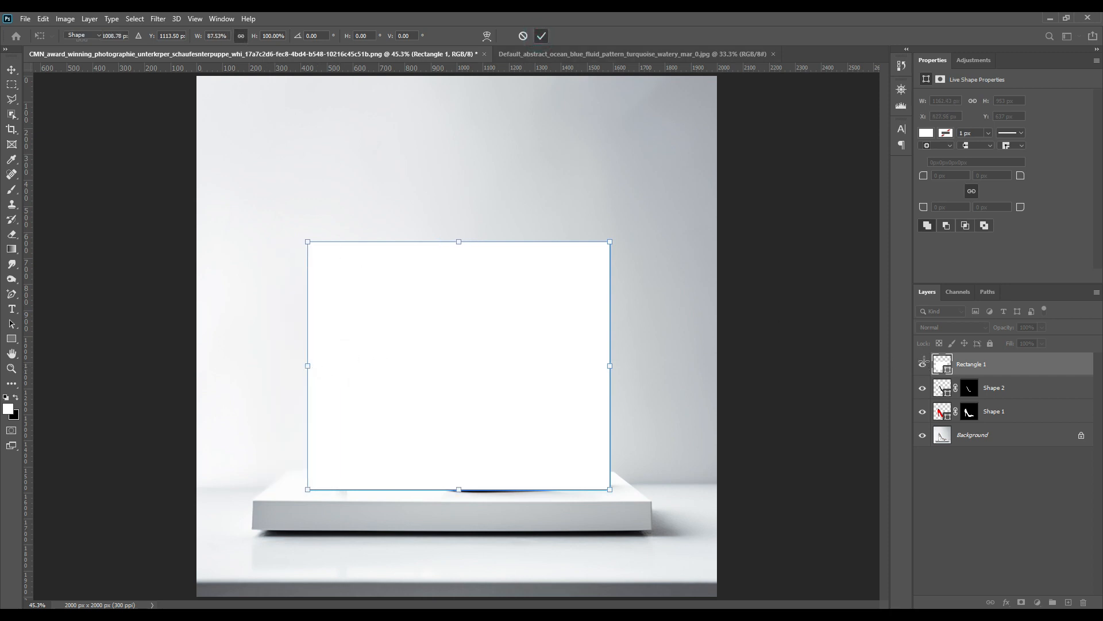
click(542, 36)
Convert the rectangle layer to a smart object.
click(1005, 327)
drag(1021, 335, 1097, 346)
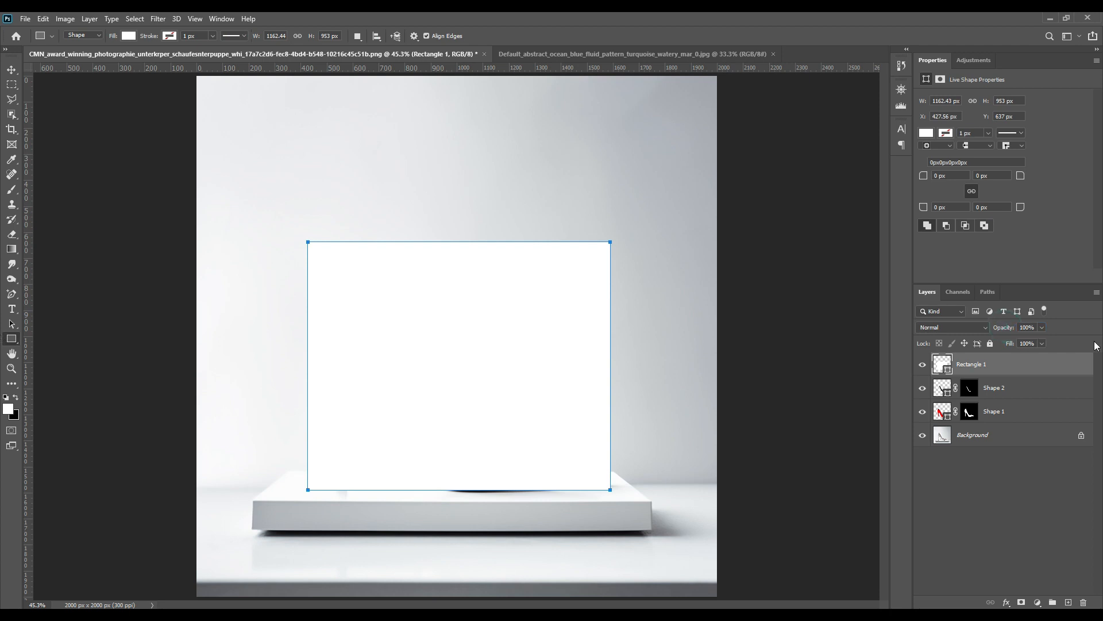
right_click(1031, 373)
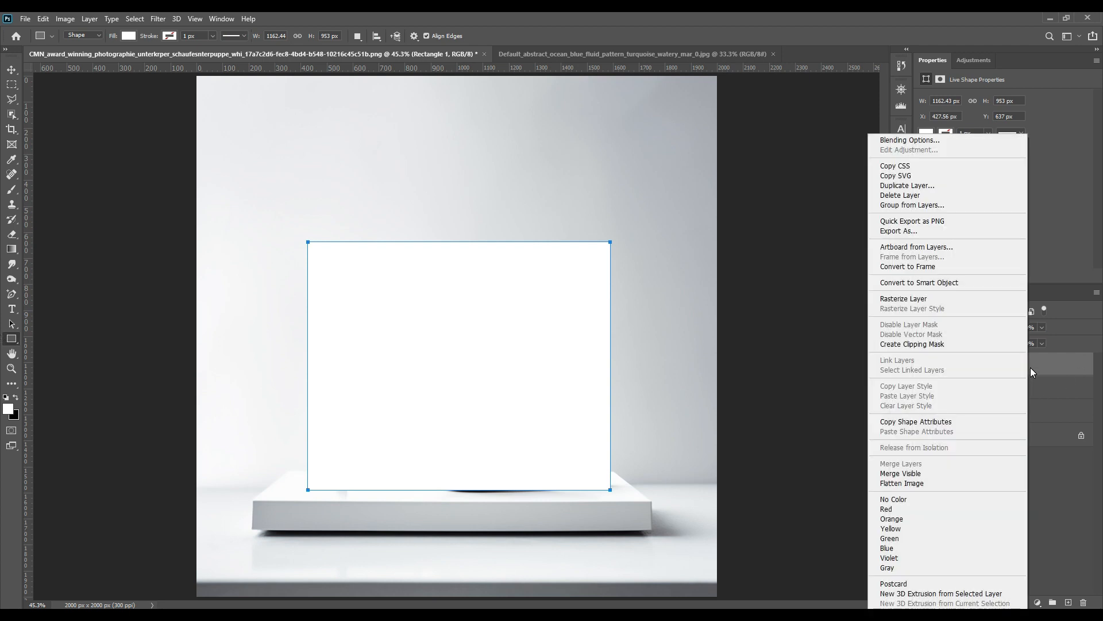
click(935, 286)
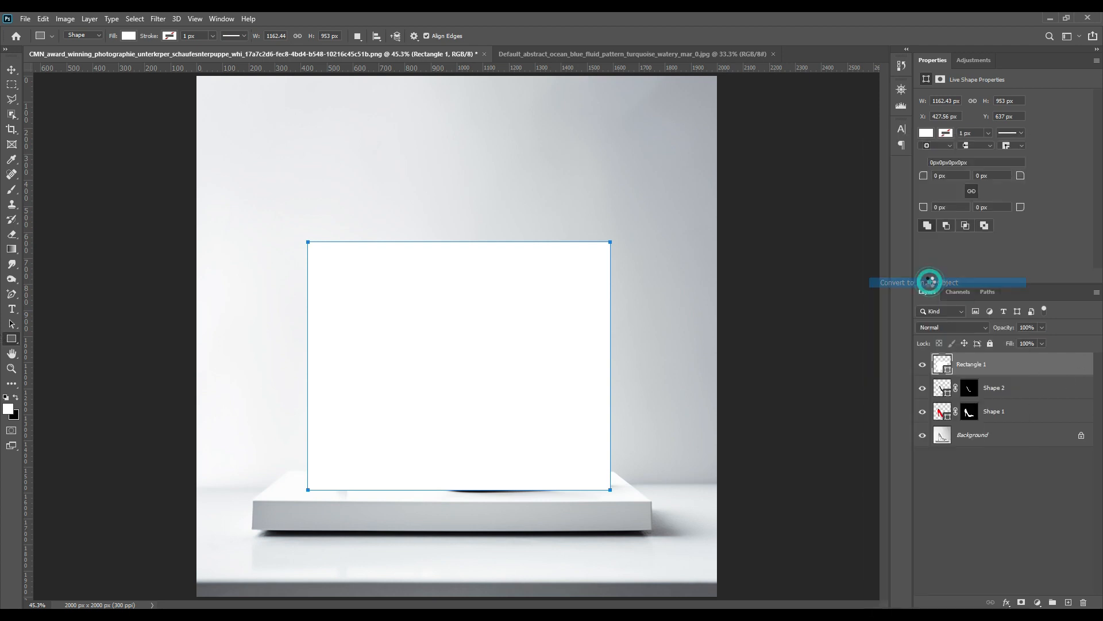
Load the shoe layer's mask as a selection and add it as a layer mask on the rectangle.
ctrl+click(969, 411)
click(965, 370)
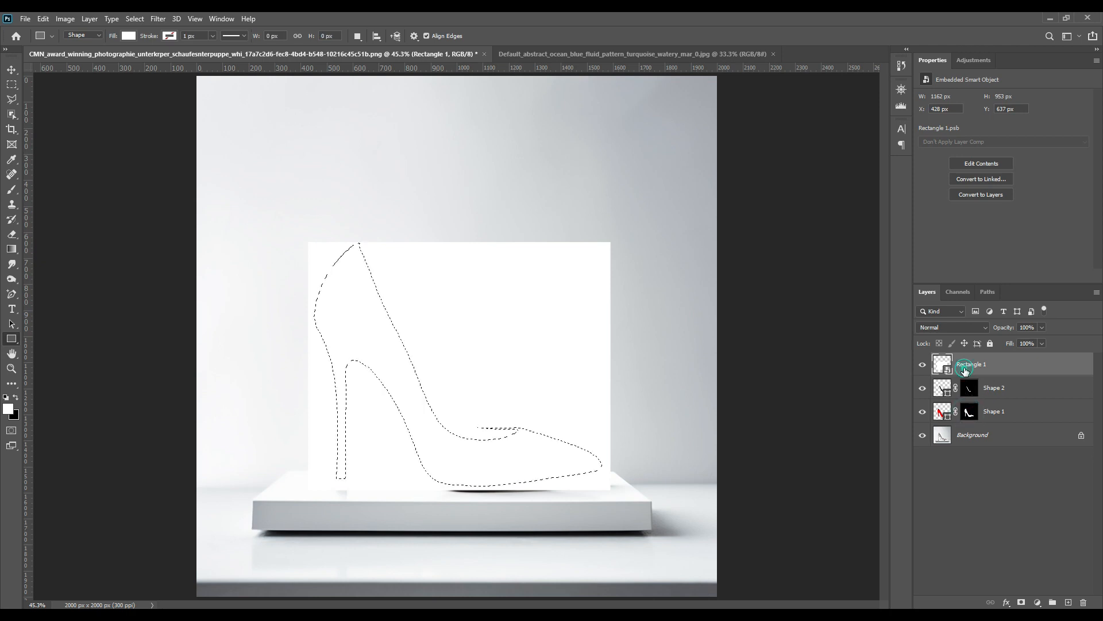
click(1021, 603)
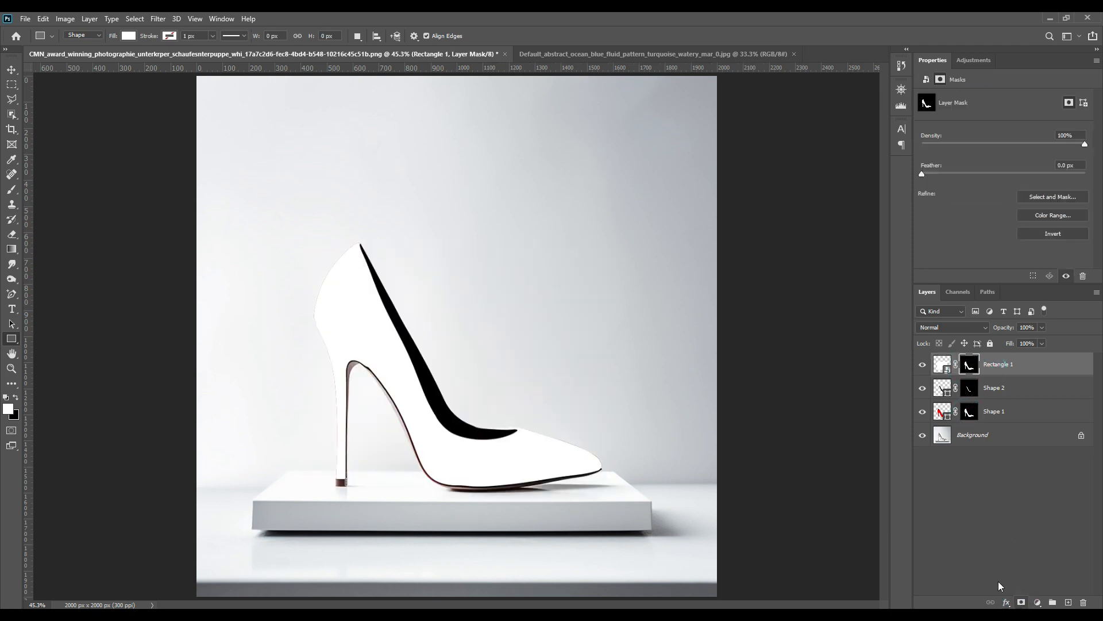
Load the lining's mask as a selection and add a Solid Color fill layer in salmon ffa687.
click(991, 521)
drag(964, 400, 996, 368)
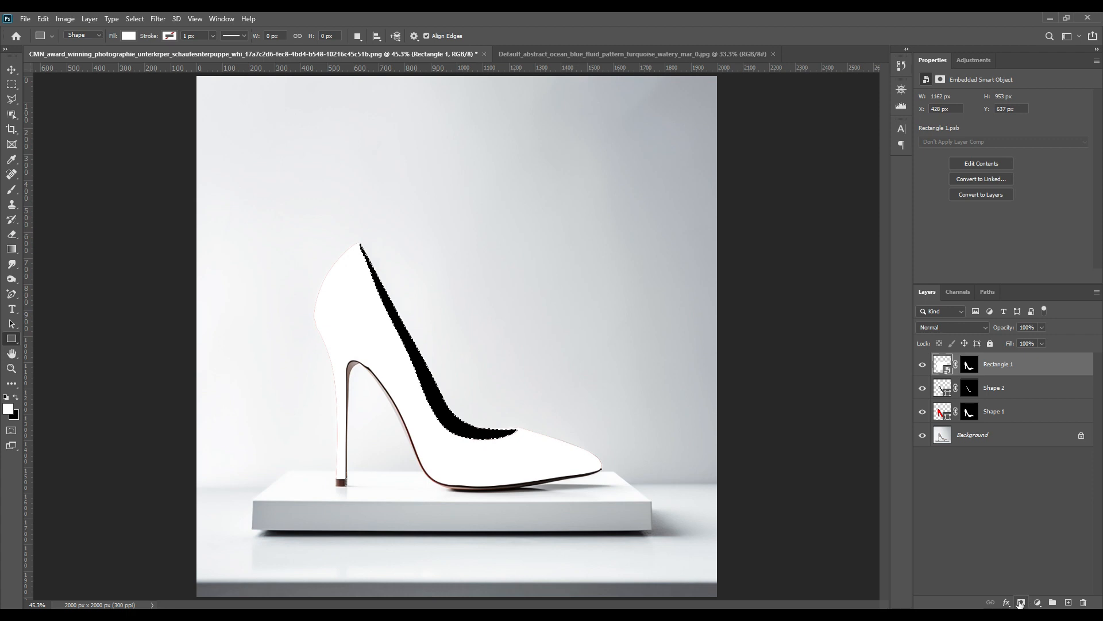
click(1038, 602)
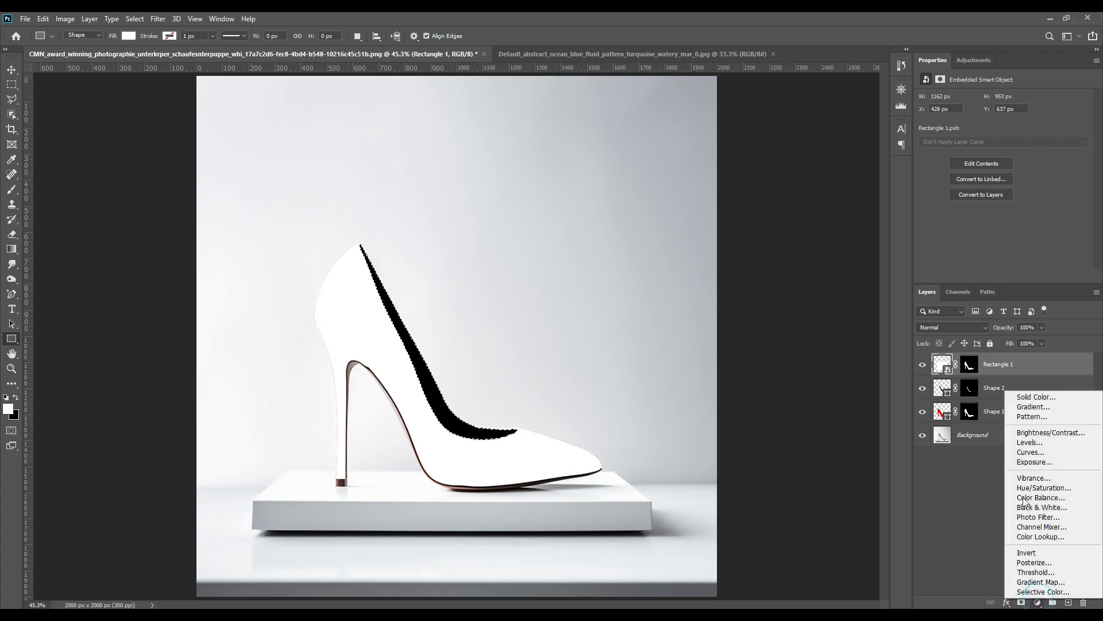
click(1038, 398)
mouse_move(810, 293)
mouse_down()
mouse_move(862, 248)
mouse_move(840, 237)
mouse_up()
drag(937, 386, 938, 380)
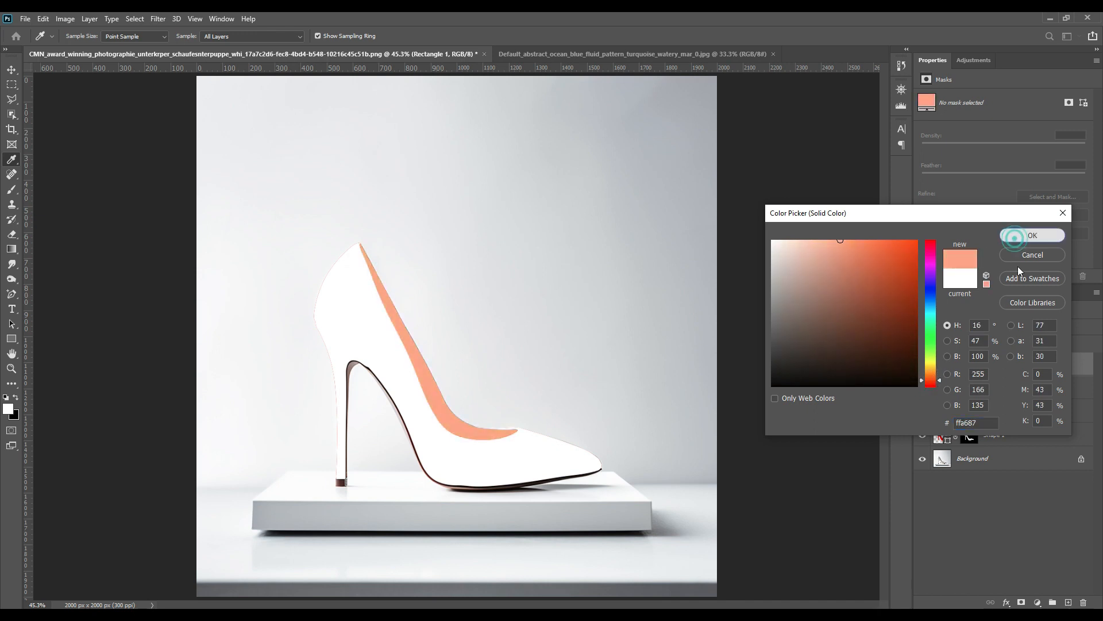
click(1033, 235)
Delete both original shoe and lining shape layers.
click(983, 500)
click(995, 411)
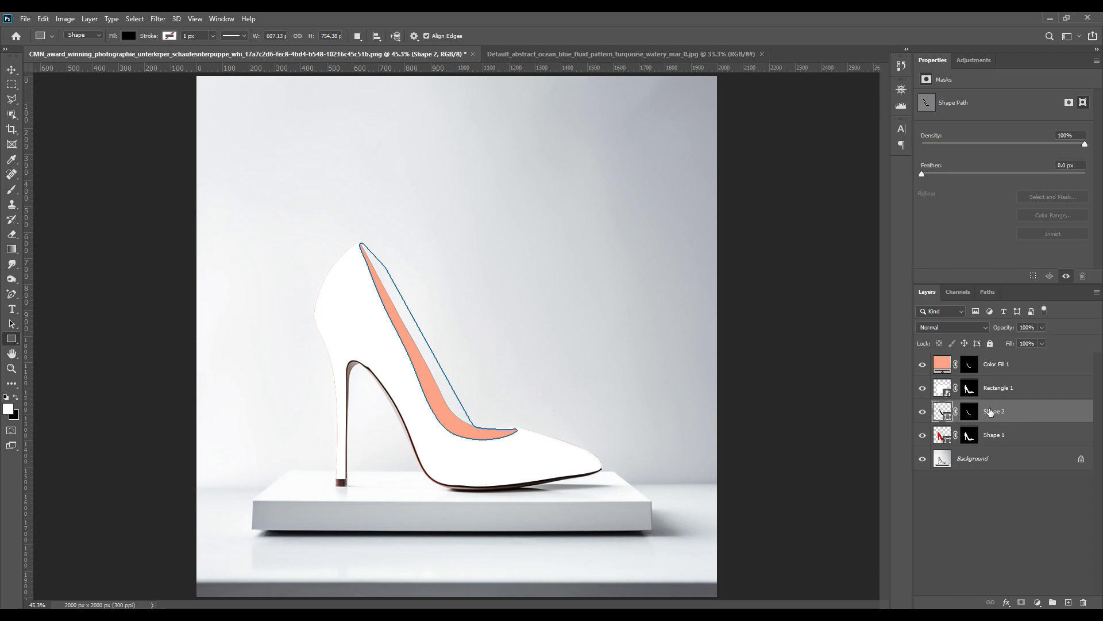
shift+click(1000, 435)
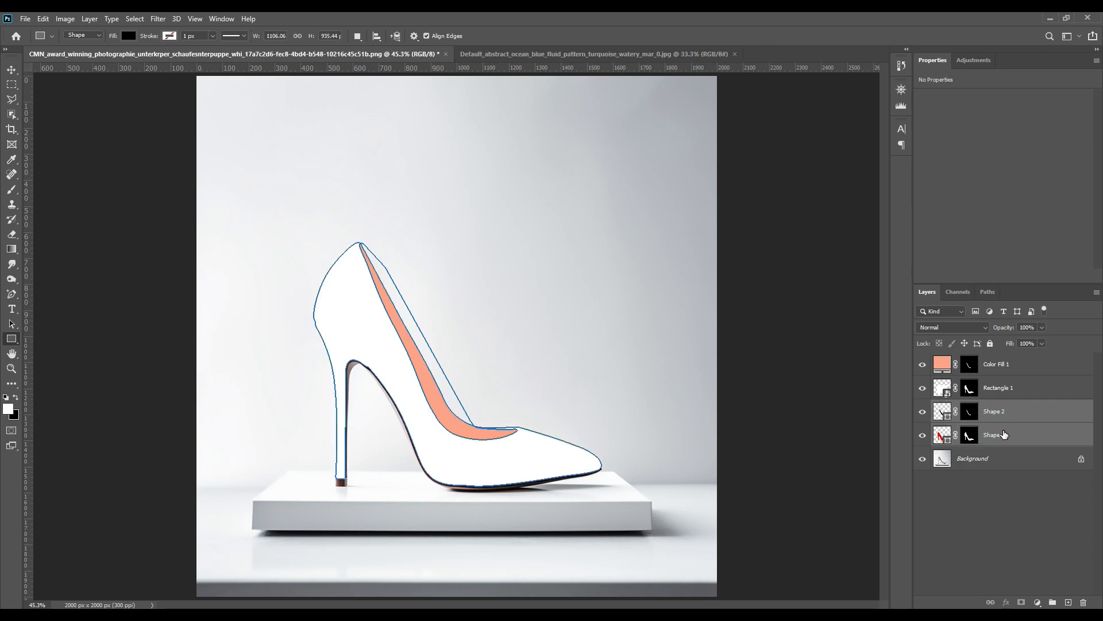
click(1083, 602)
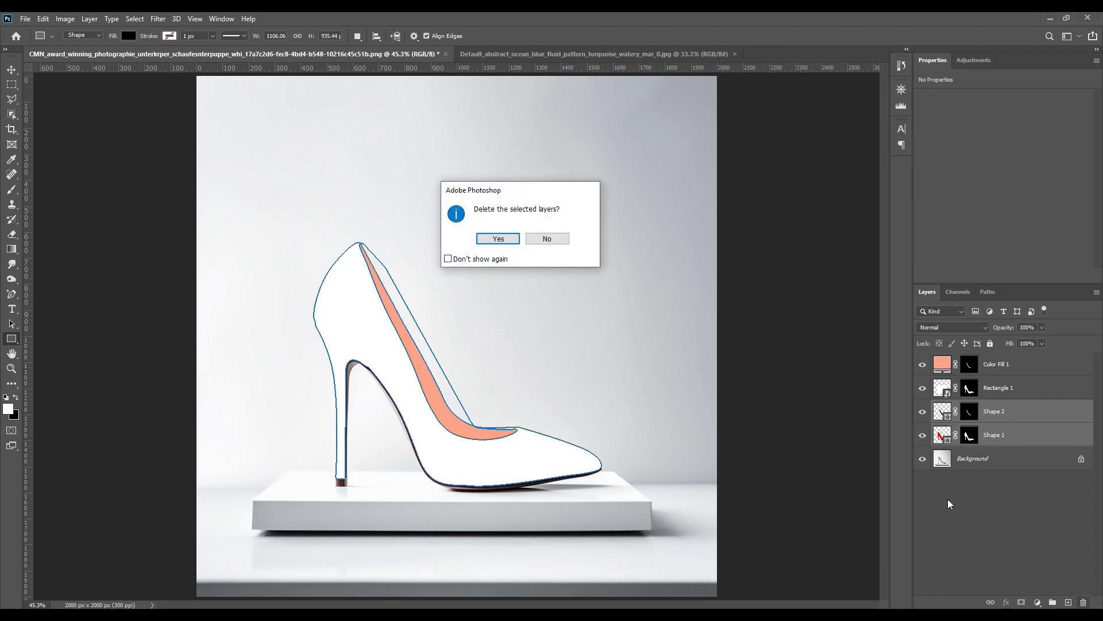
click(499, 238)
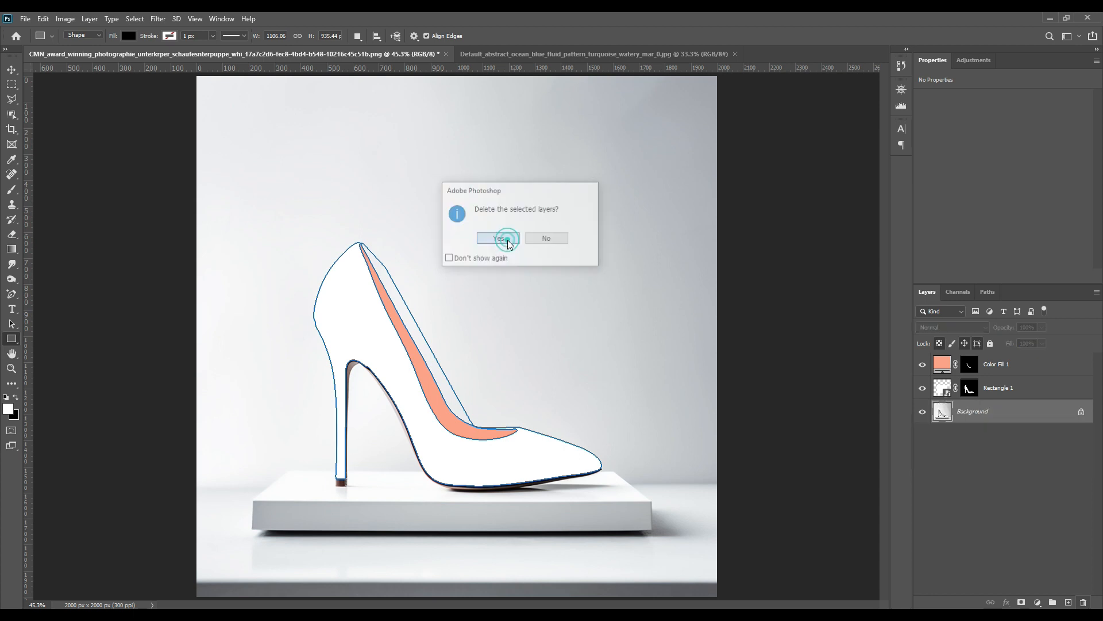
Rename the colour fill layer to Change Color.
click(1026, 464)
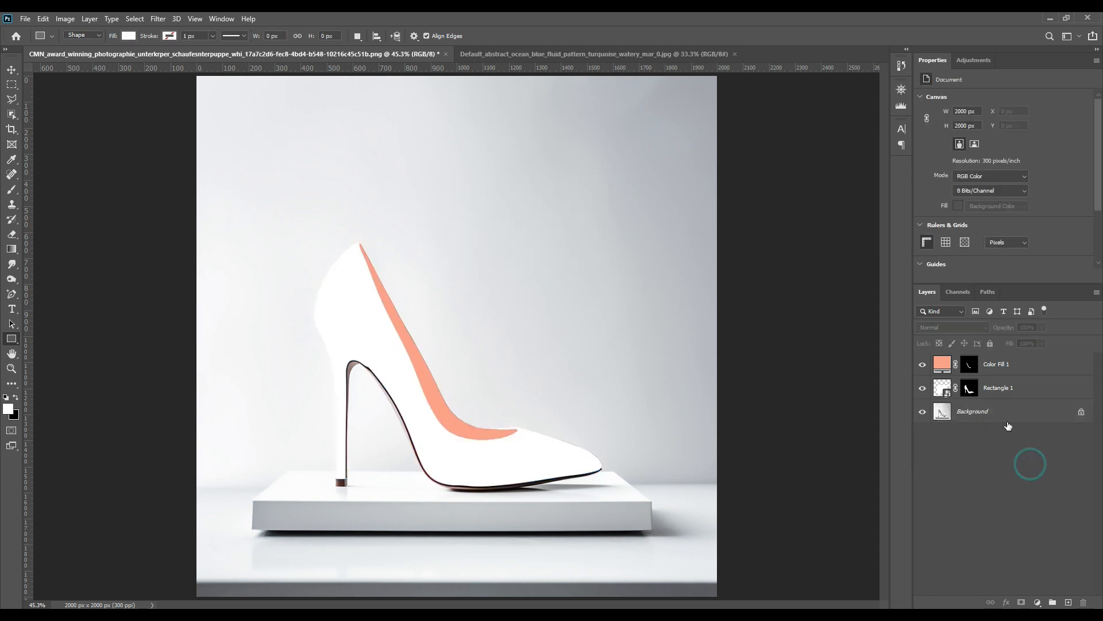
double_click(995, 364)
text(Cha)
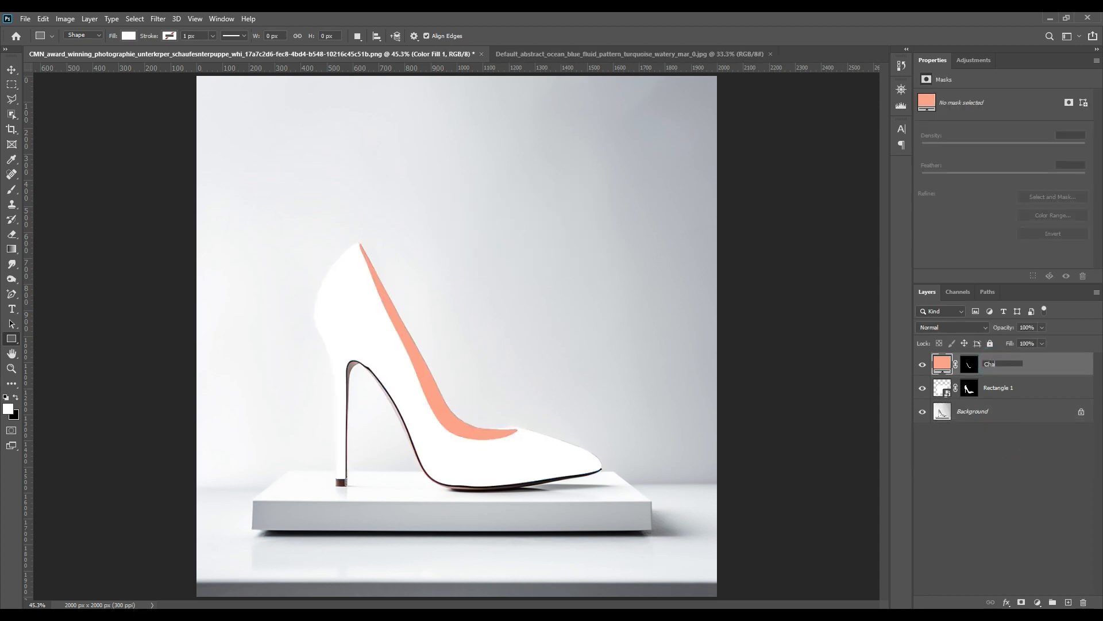
text(nge Color)
key(Return)
Rename the rectangle smart object layer to Change Design.
double_click(1006, 387)
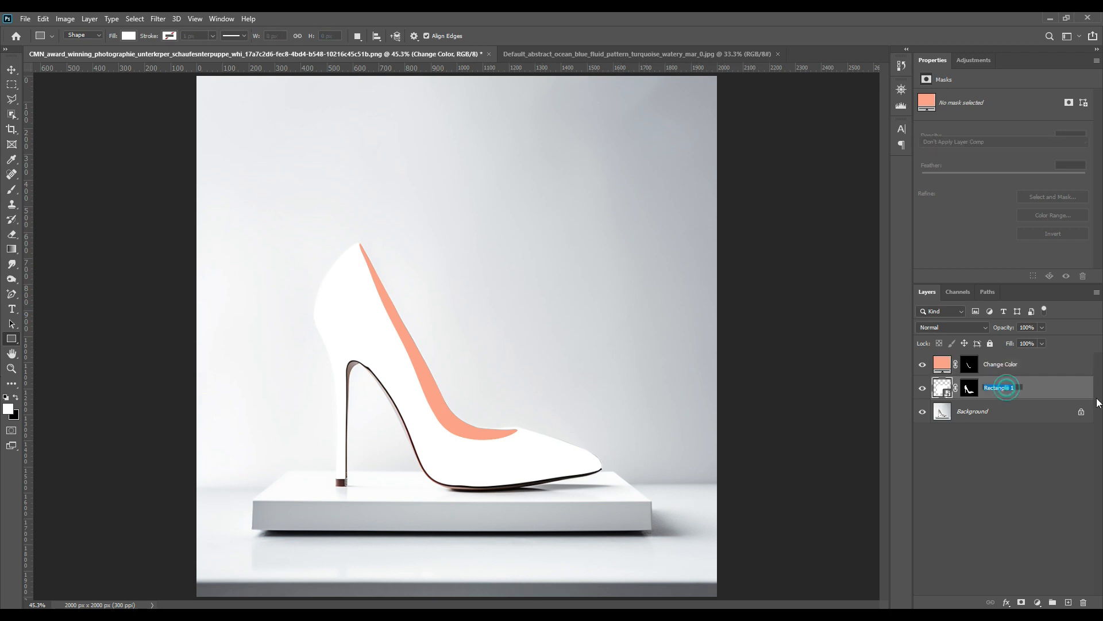
text(Change Desi)
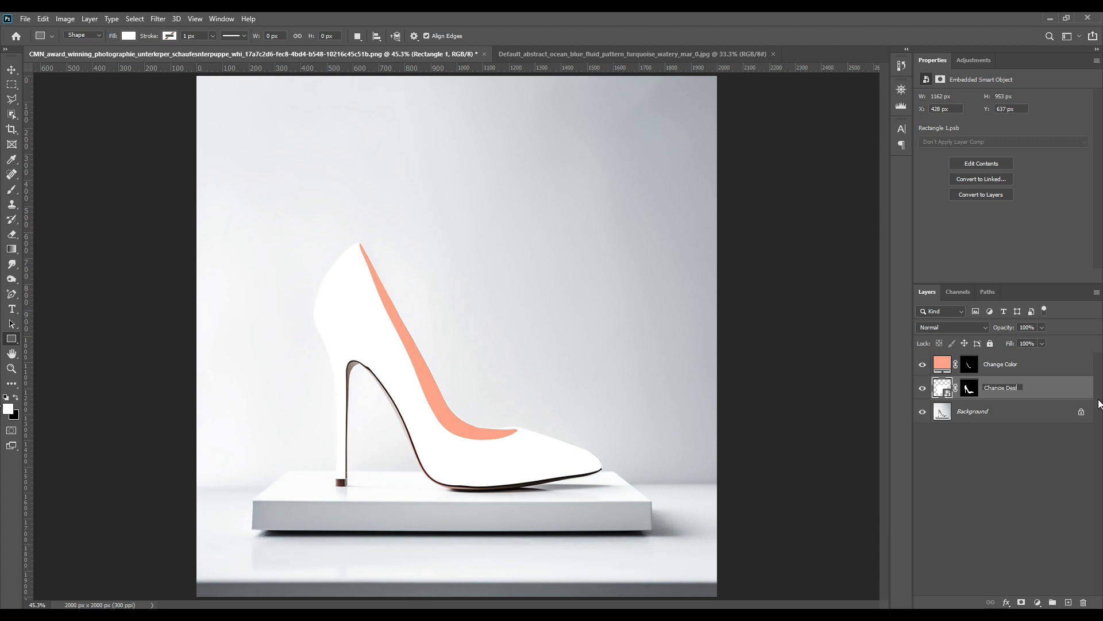
key(Return)
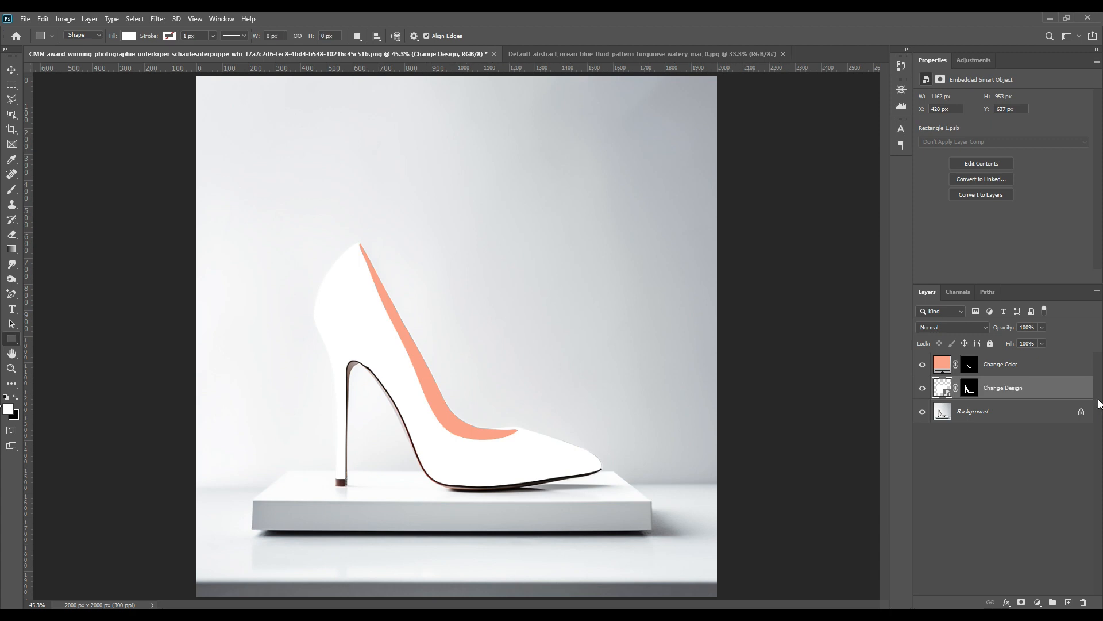
Select both the Change Color and Change Design layers and give them a red colour label.
shift+click(1030, 374)
right_click(1031, 374)
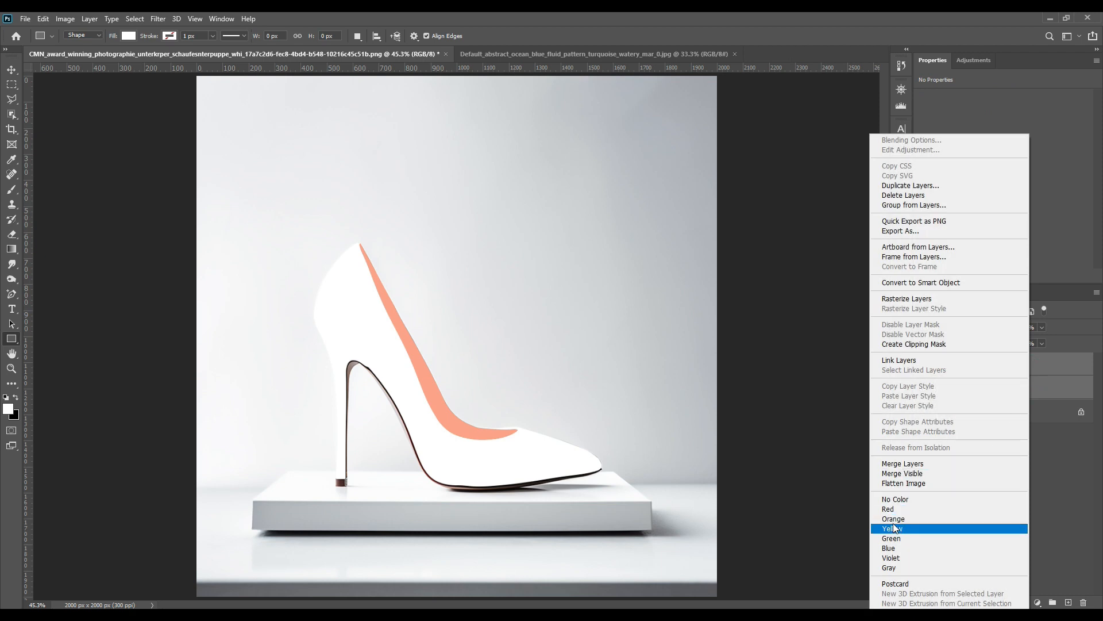
click(893, 511)
click(993, 450)
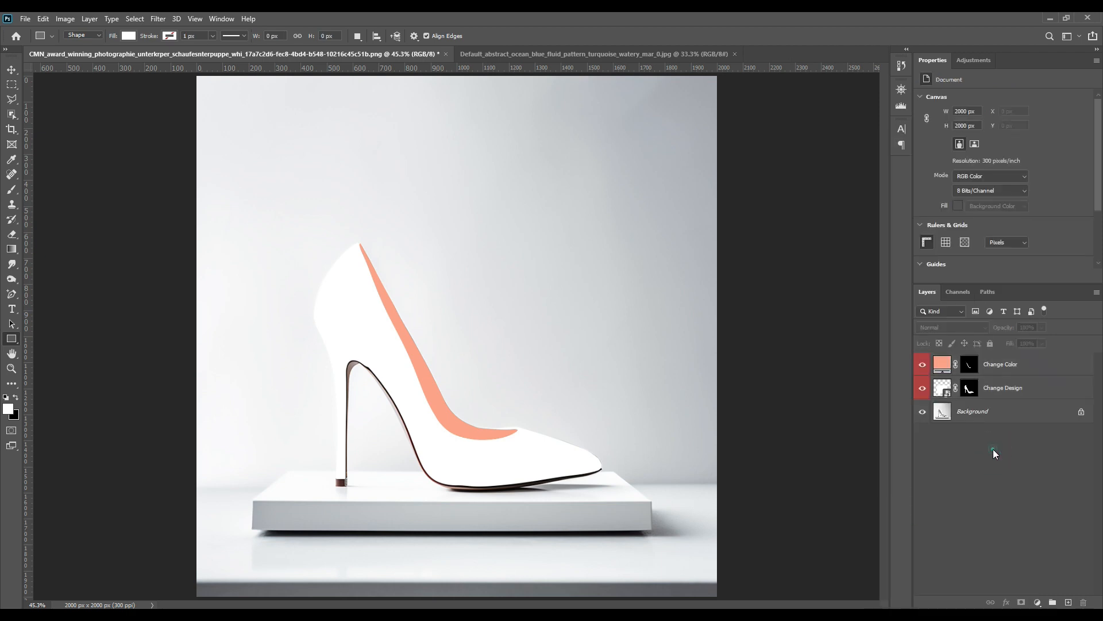
Open the Change Design smart object and place the ocean fluid pattern image into it.
double_click(943, 390)
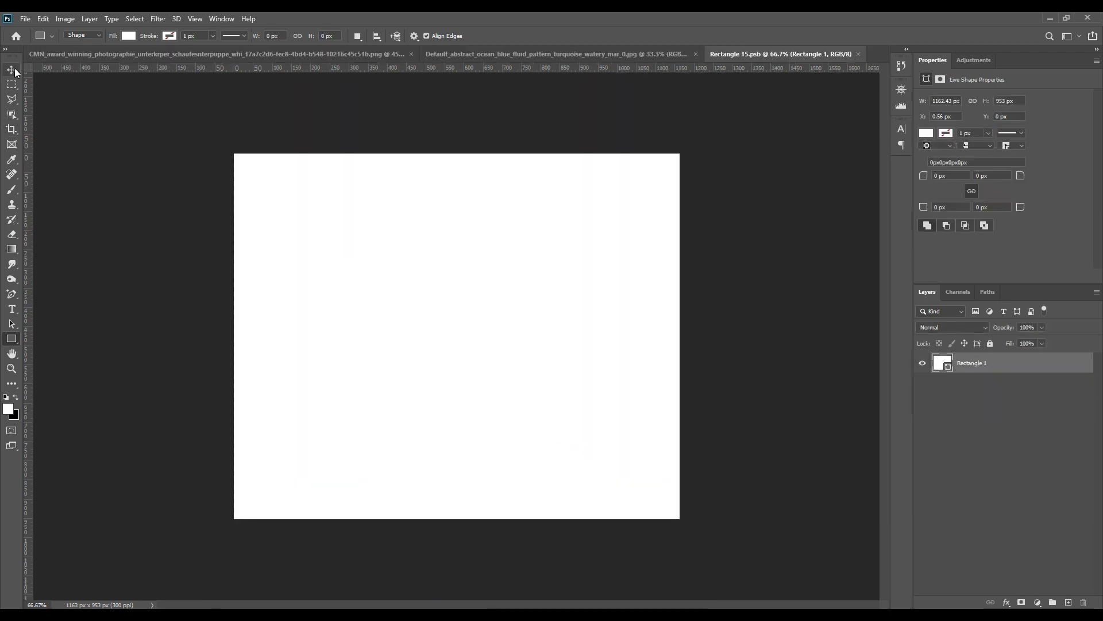
click(13, 69)
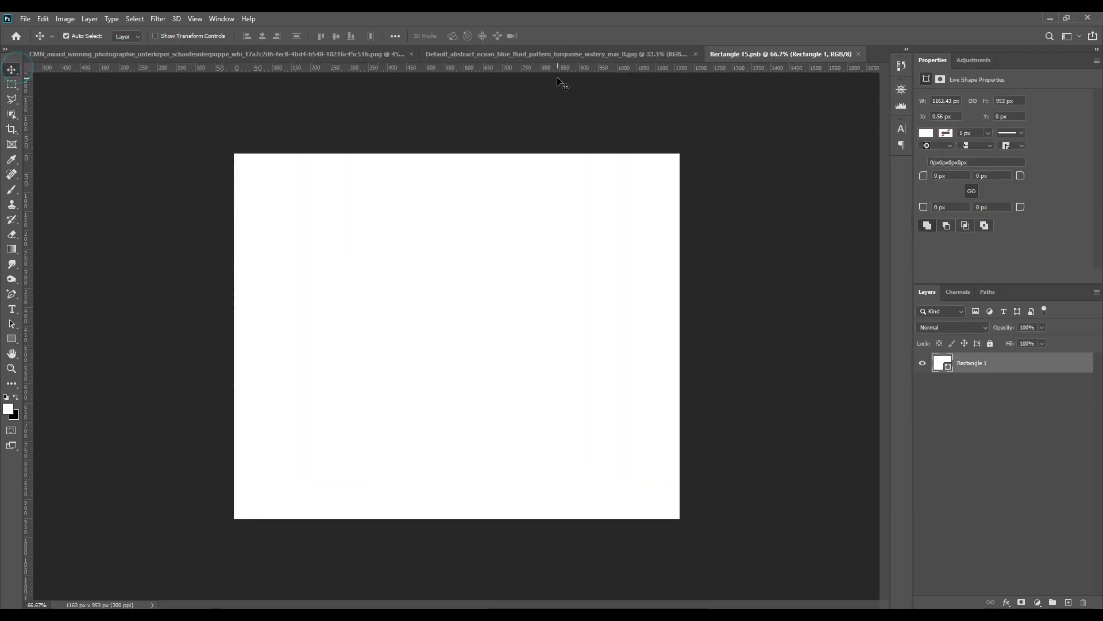
click(525, 55)
drag(990, 371, 356, 339)
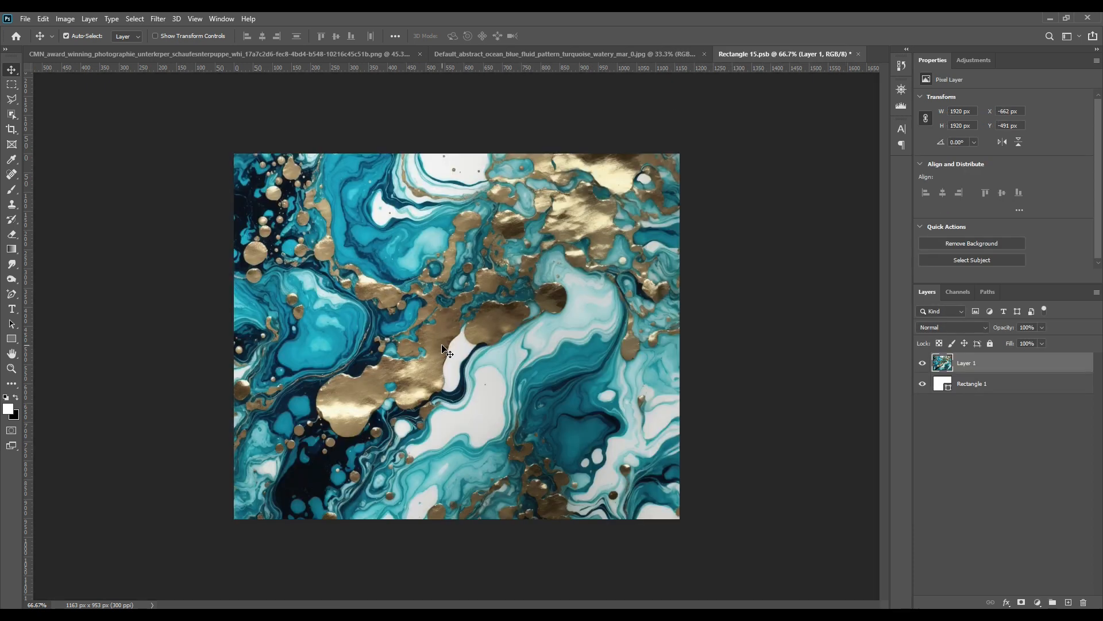
Save the smart object's contents and close its document.
key(ctrl+s)
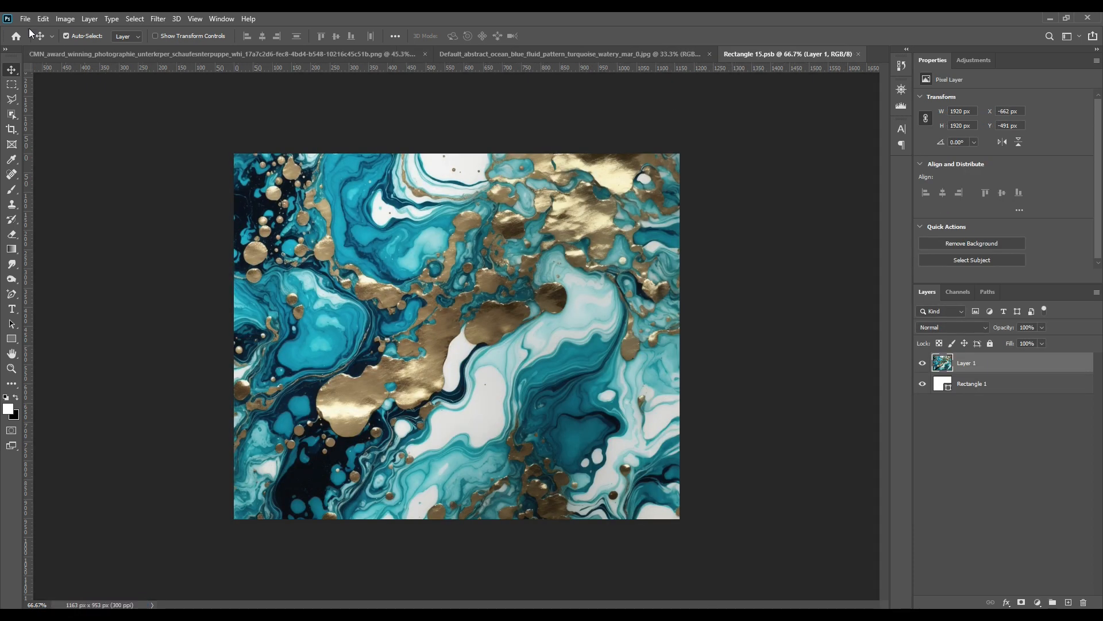
click(25, 18)
click(241, 136)
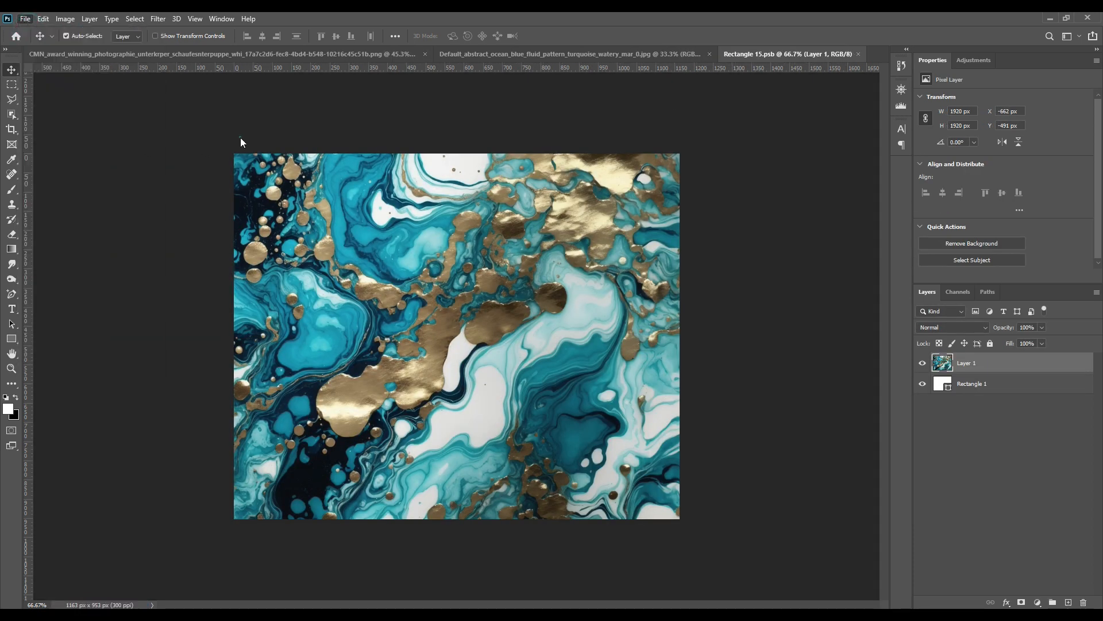
click(859, 55)
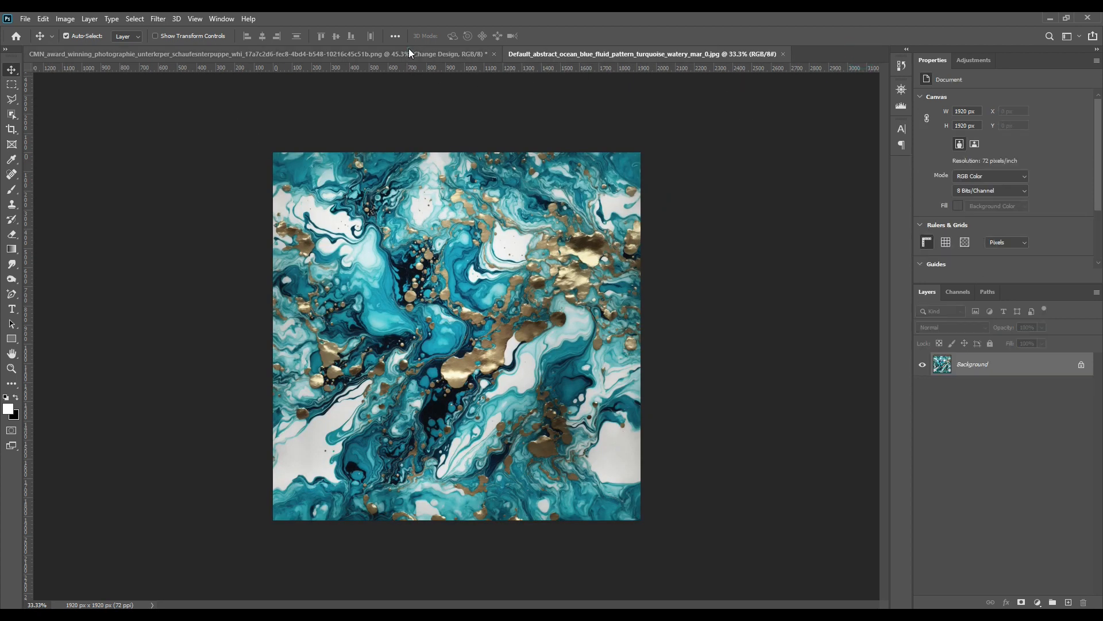
Load the shoe's mask as a selection and copy that area of the Background onto a new layer.
click(409, 53)
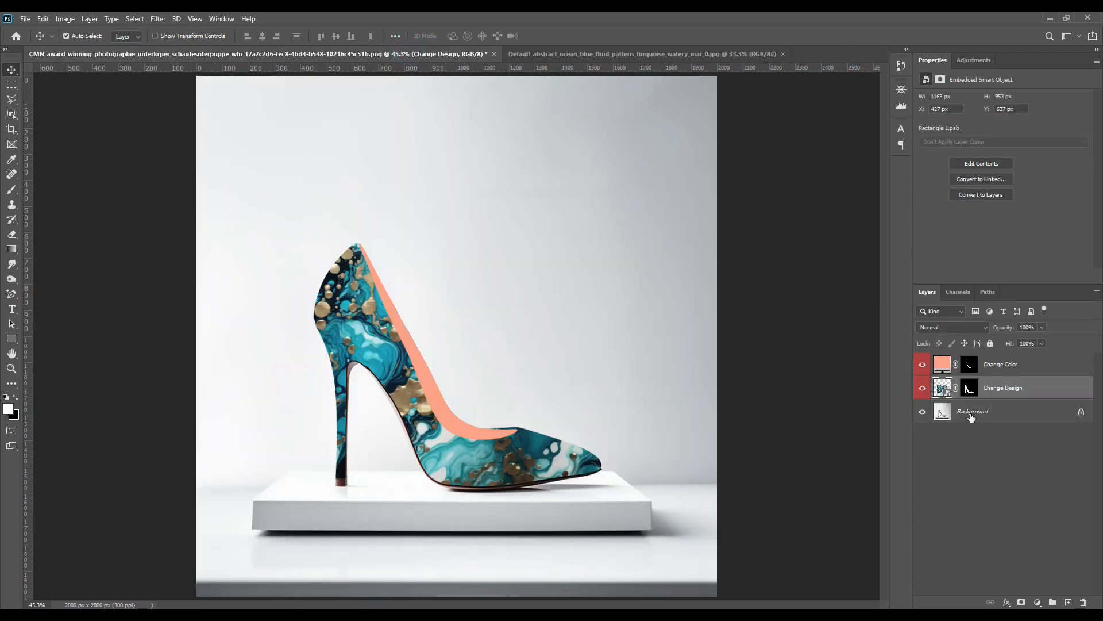
click(970, 451)
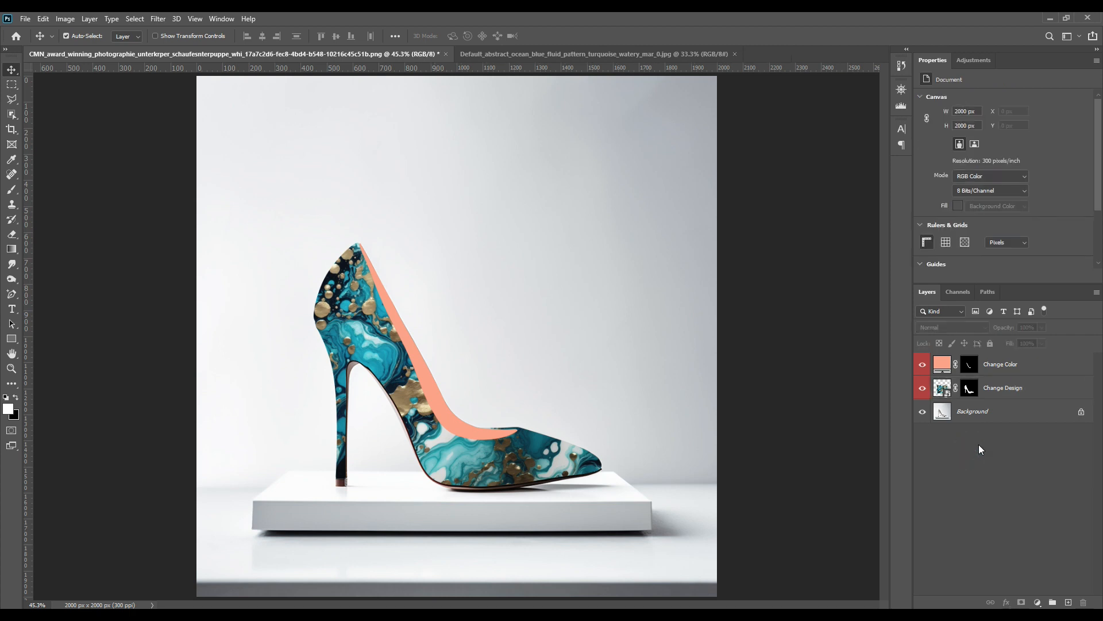
ctrl+click(969, 388)
click(980, 418)
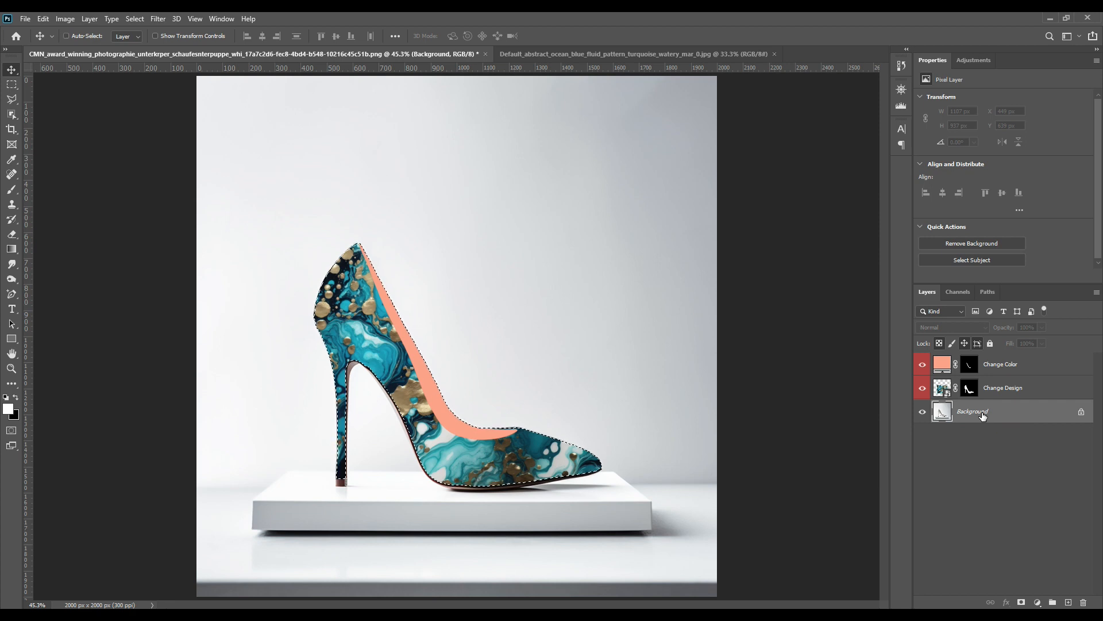
key(ctrl+j)
Move the copied shoe layer to the top of the stack and duplicate it twice.
drag(983, 415, 983, 364)
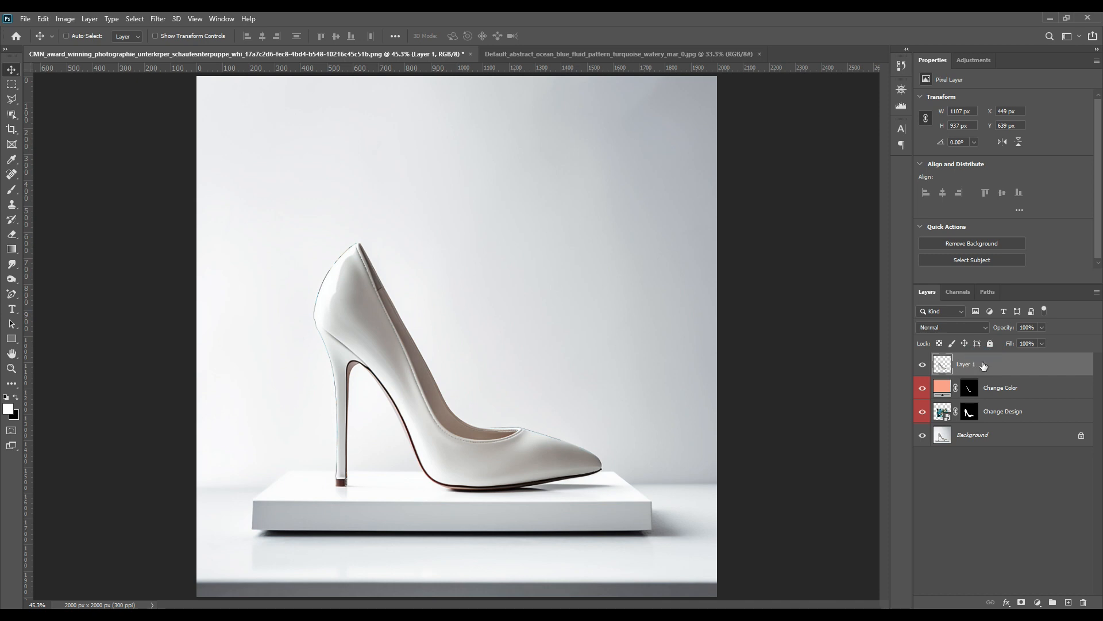
key(ctrl+j)
key(ctrl+j)
Rename the three shoe copies, top to bottom, Light, Midtone and Shadow.
double_click(981, 364)
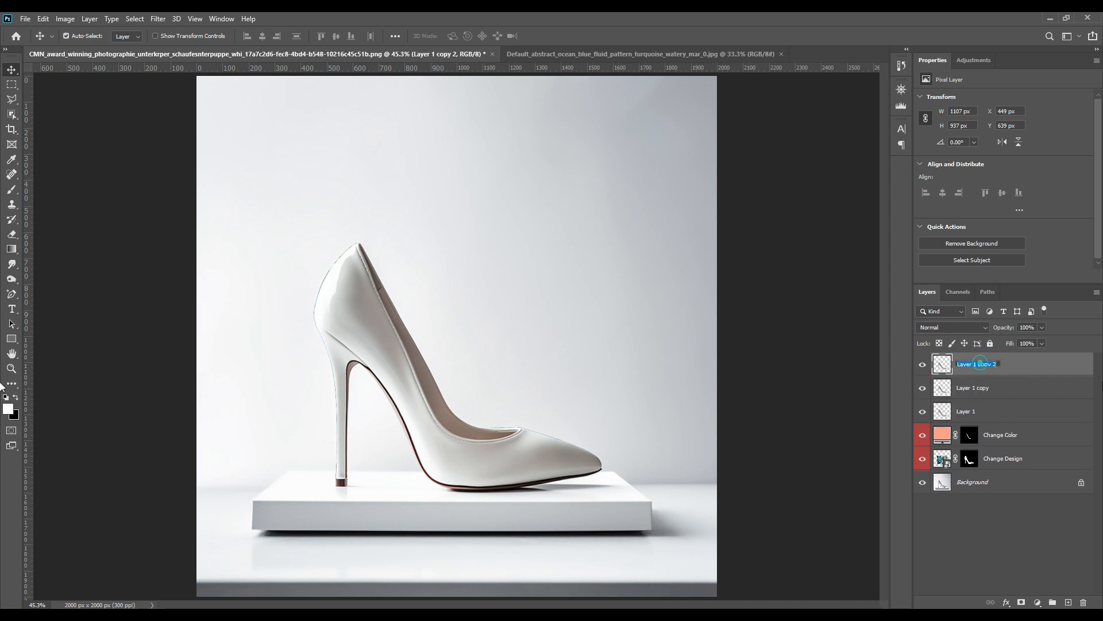
text(Light)
key(Return)
double_click(977, 388)
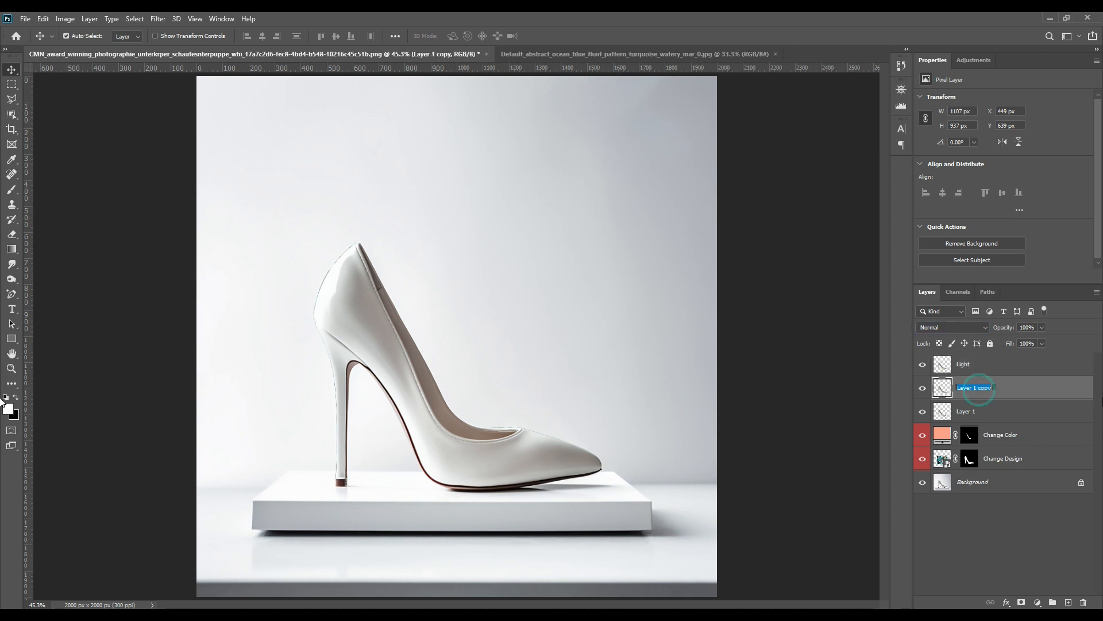
text(Midtone)
double_click(966, 411)
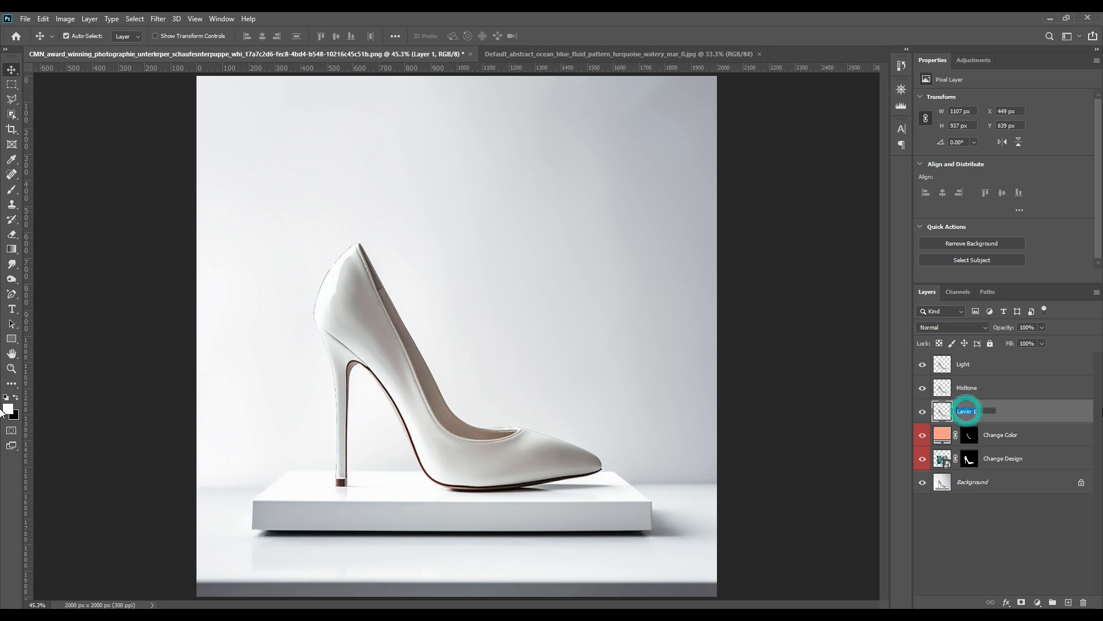
text(Shadow)
key(Return)
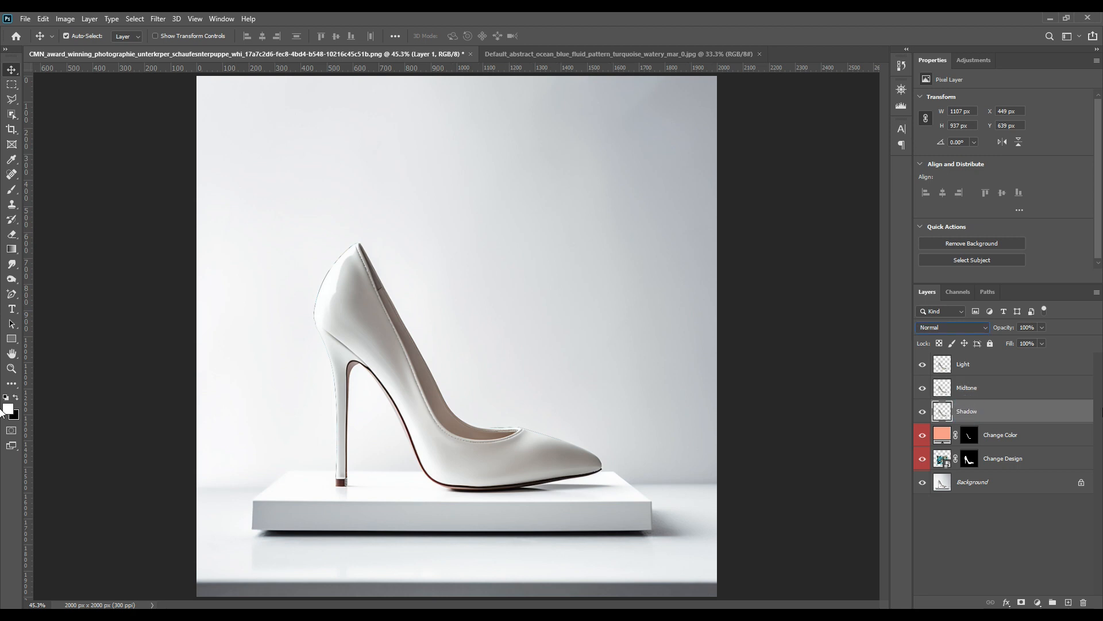
Hide the Light and Midtone layers and set the Shadow layer's blend mode to Multiply.
click(989, 497)
click(922, 364)
click(922, 388)
click(970, 413)
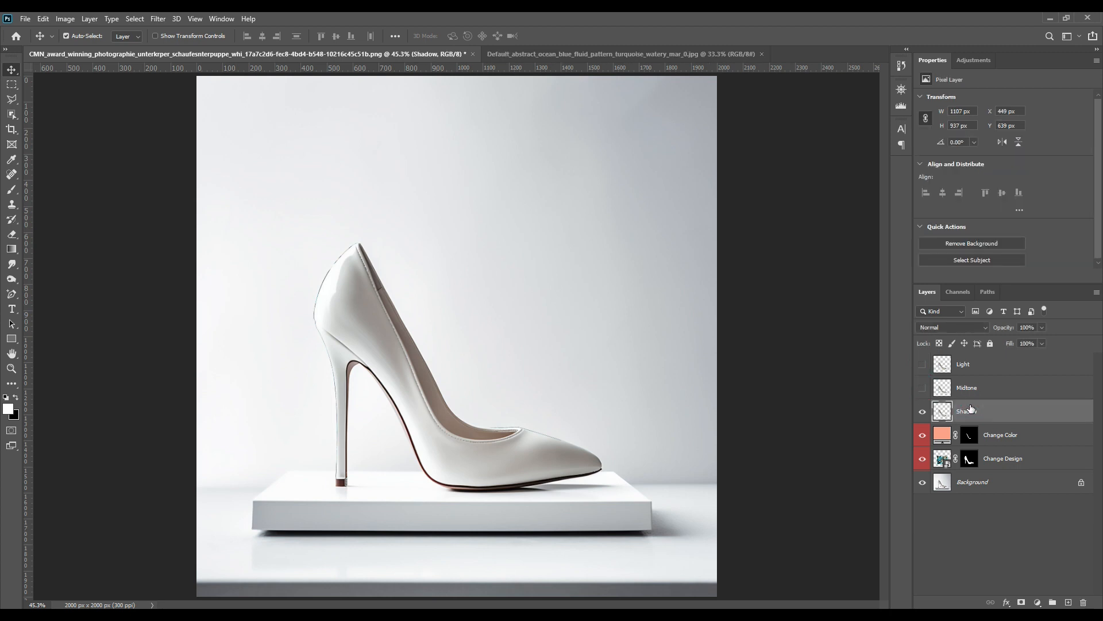
click(969, 333)
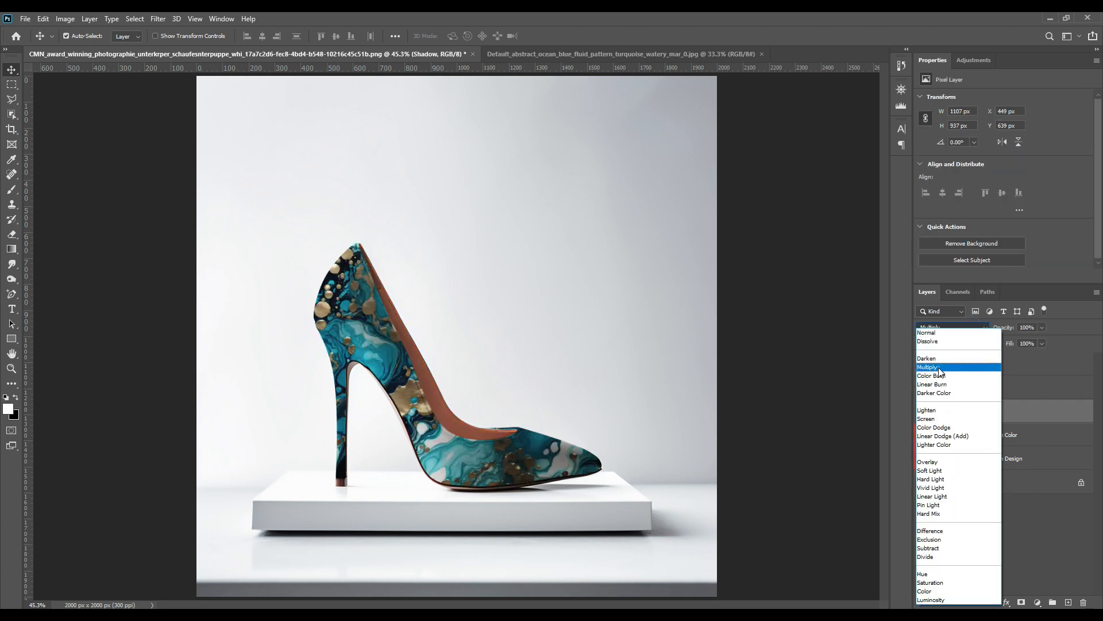
click(939, 368)
Show the Midtone layer and set its blend mode to Linear Dodge (Add).
click(922, 387)
click(977, 388)
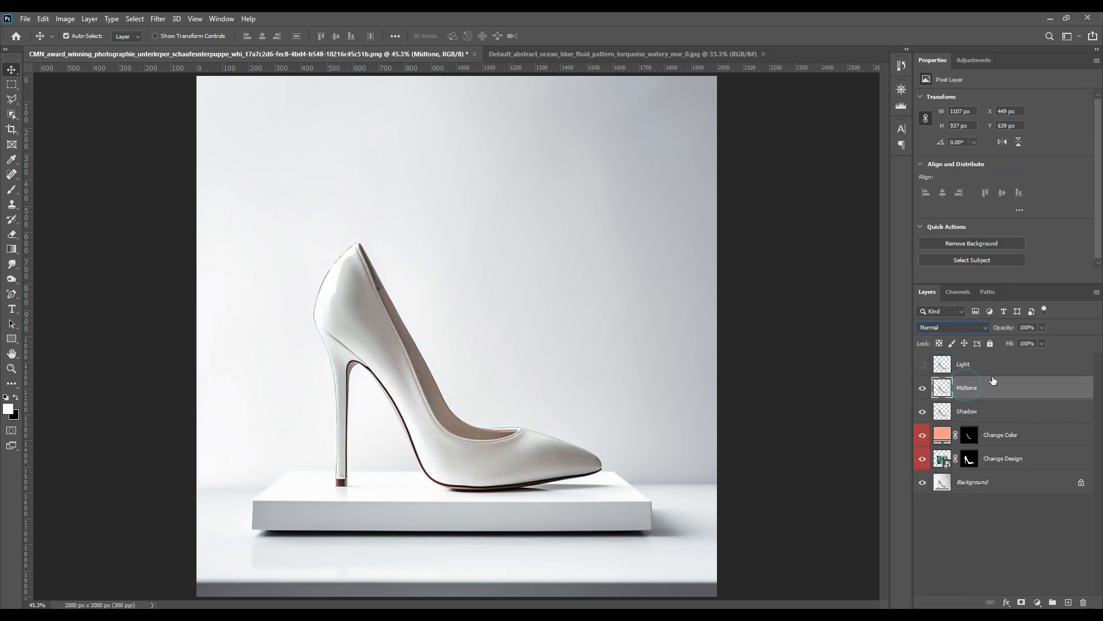
click(971, 329)
click(963, 435)
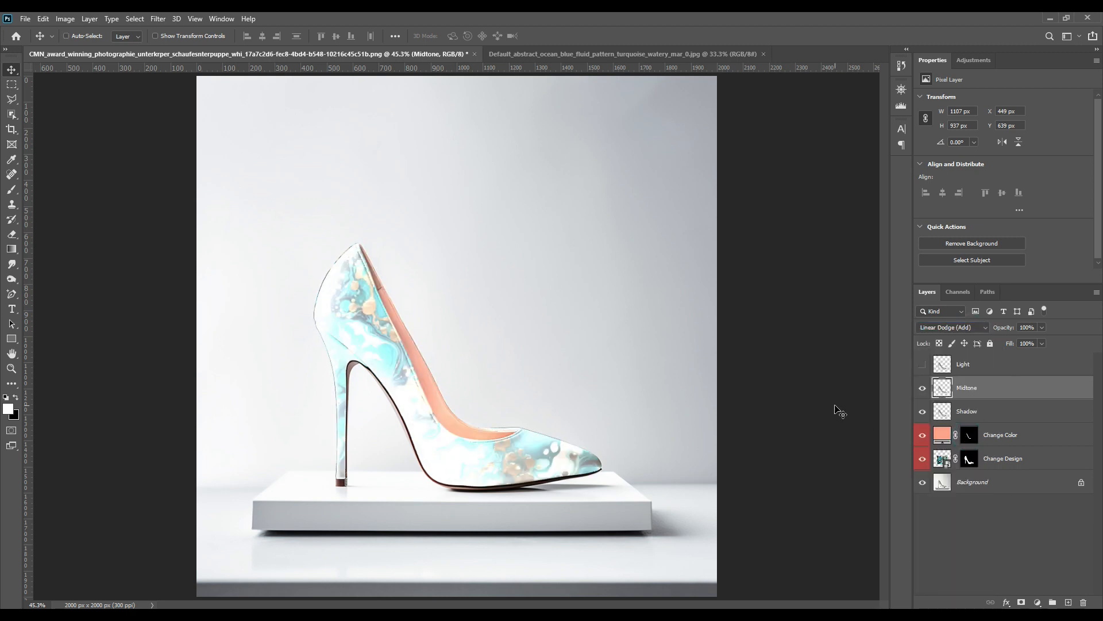
Apply Levels to the Midtone layer with input black at 145 and output white at 79.
key(ctrl+l)
drag(670, 286, 751, 286)
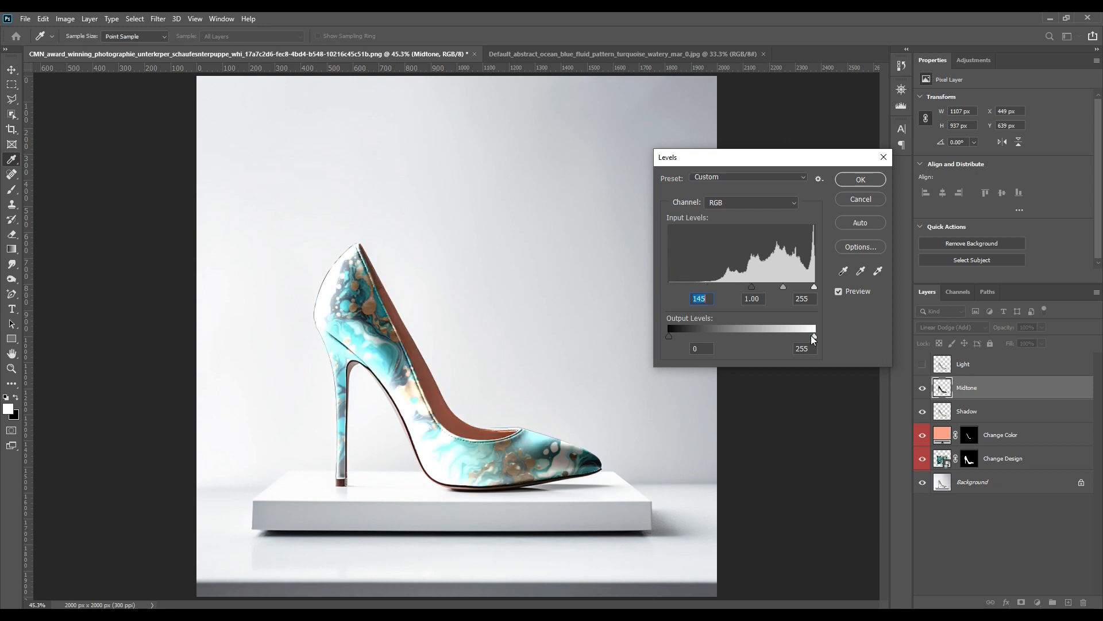
drag(746, 337, 714, 337)
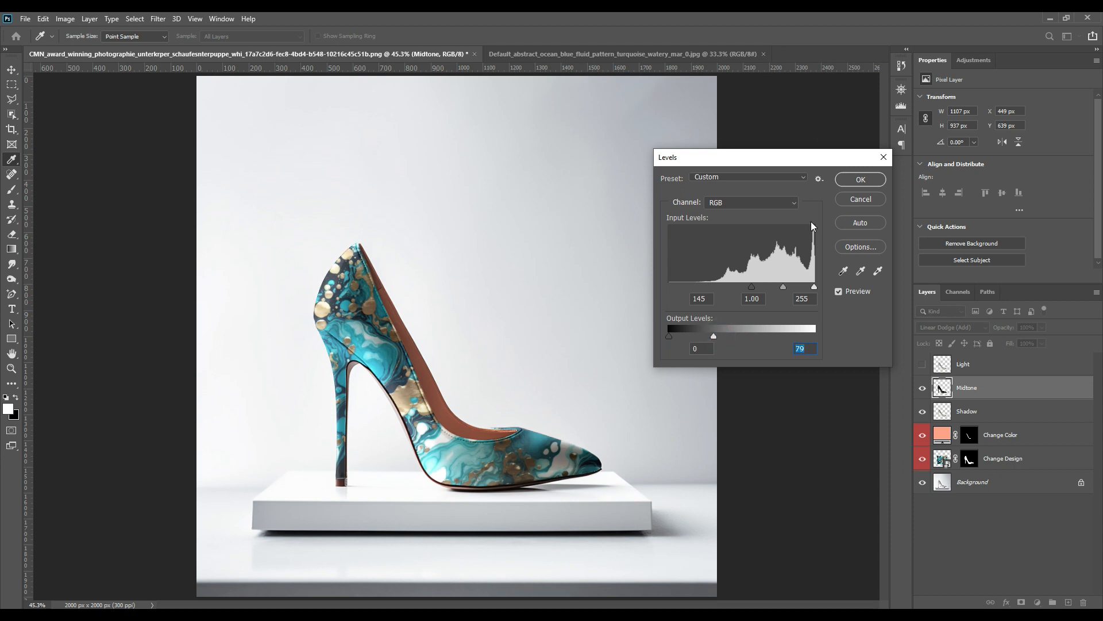
click(861, 180)
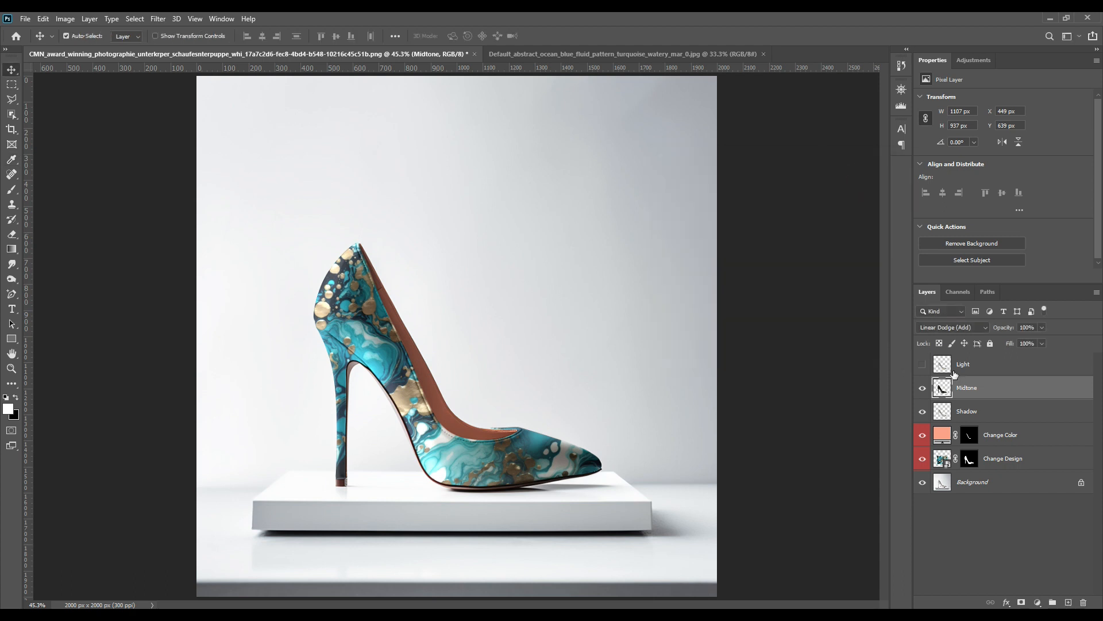
Show the Light layer and set its blend mode to Screen.
click(923, 364)
click(968, 364)
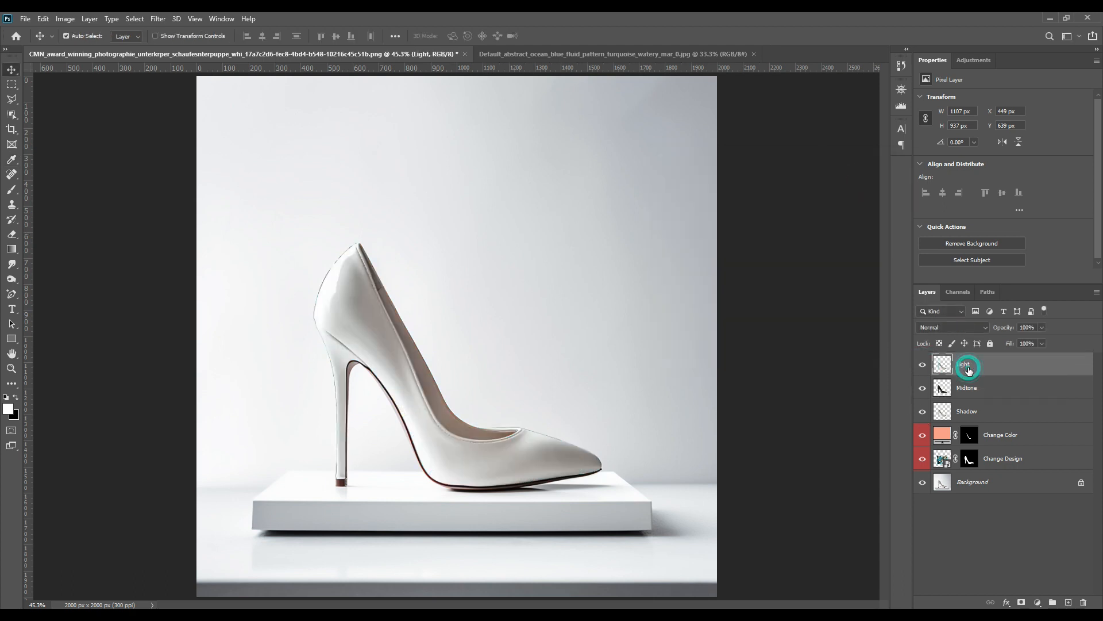
click(964, 327)
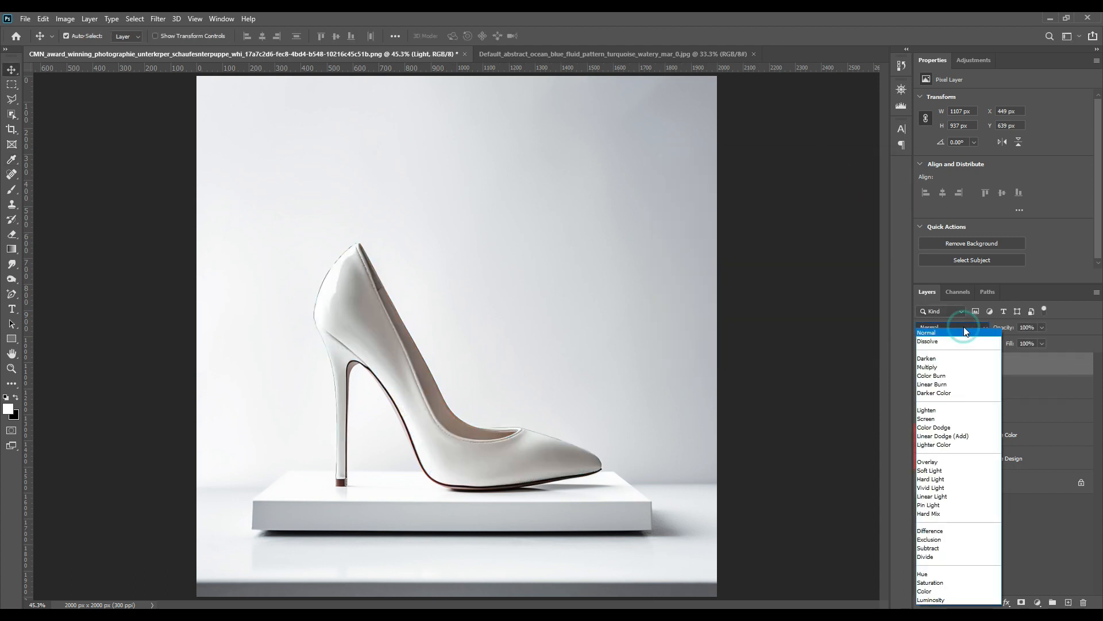
click(942, 425)
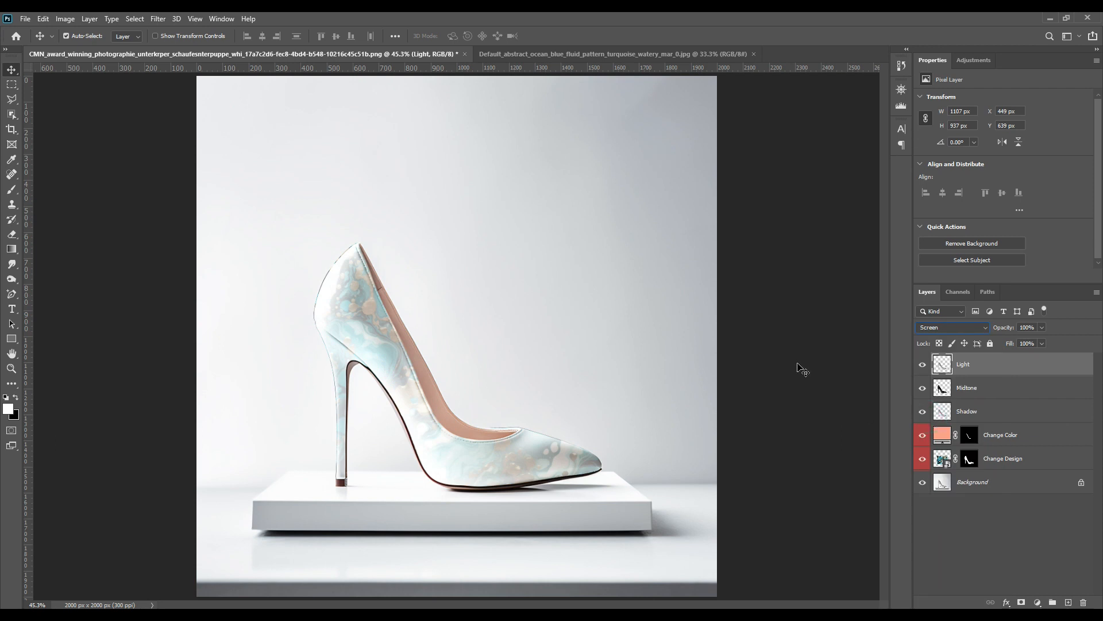
Apply Levels to the Light layer with input black at 207 and output white at 188.
key(ctrl+l)
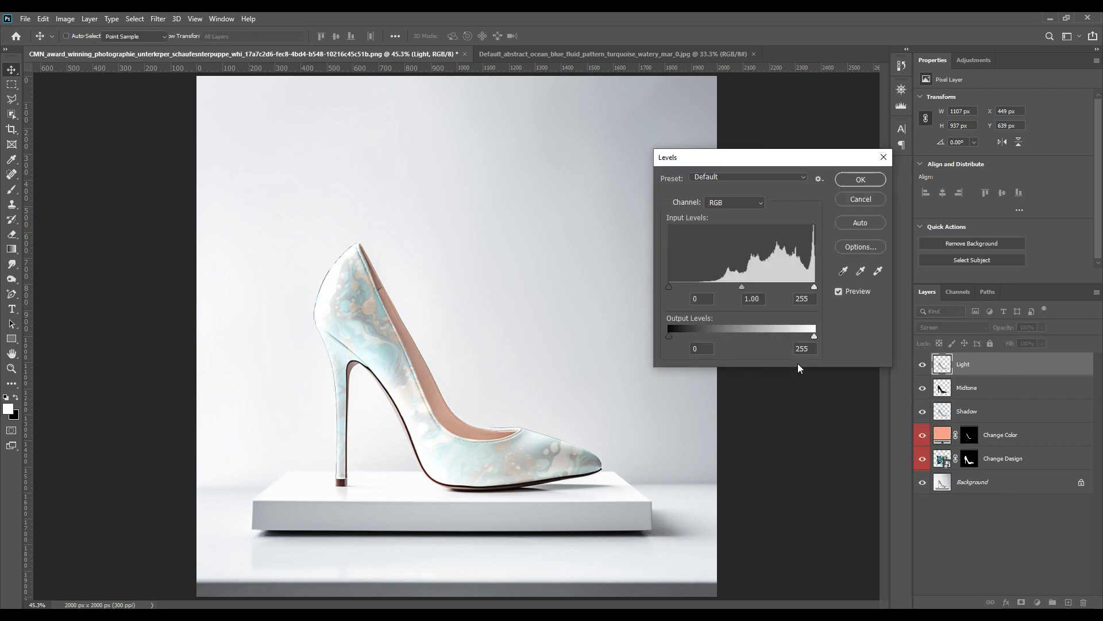
drag(669, 287, 786, 291)
drag(815, 337, 777, 336)
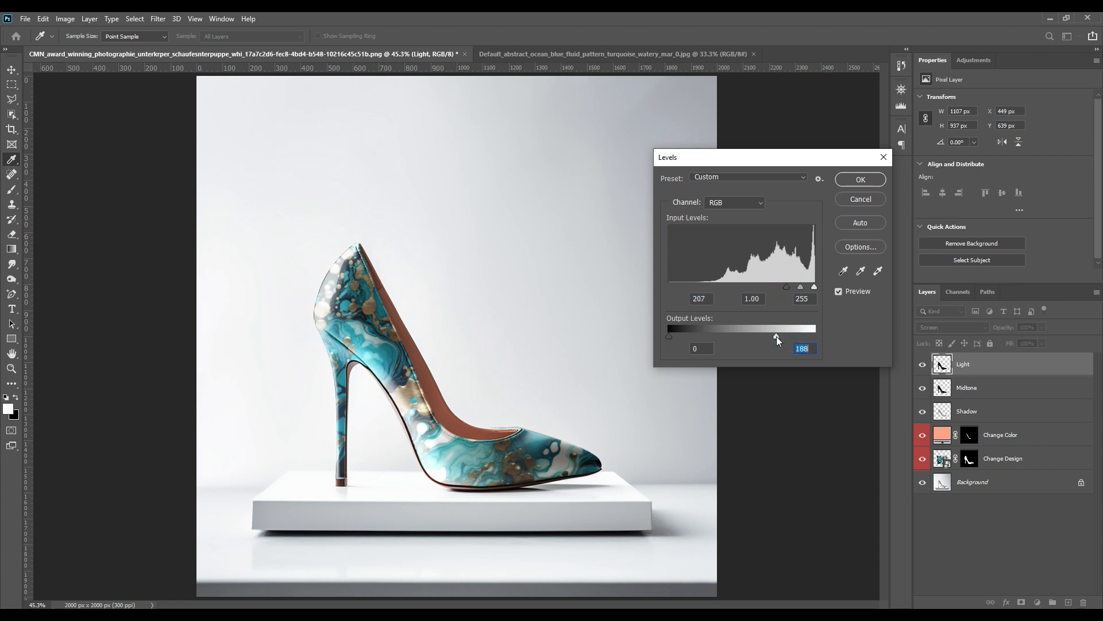
click(858, 181)
Toggle the Change Design and Change Color layers' visibility to compare the result.
click(995, 549)
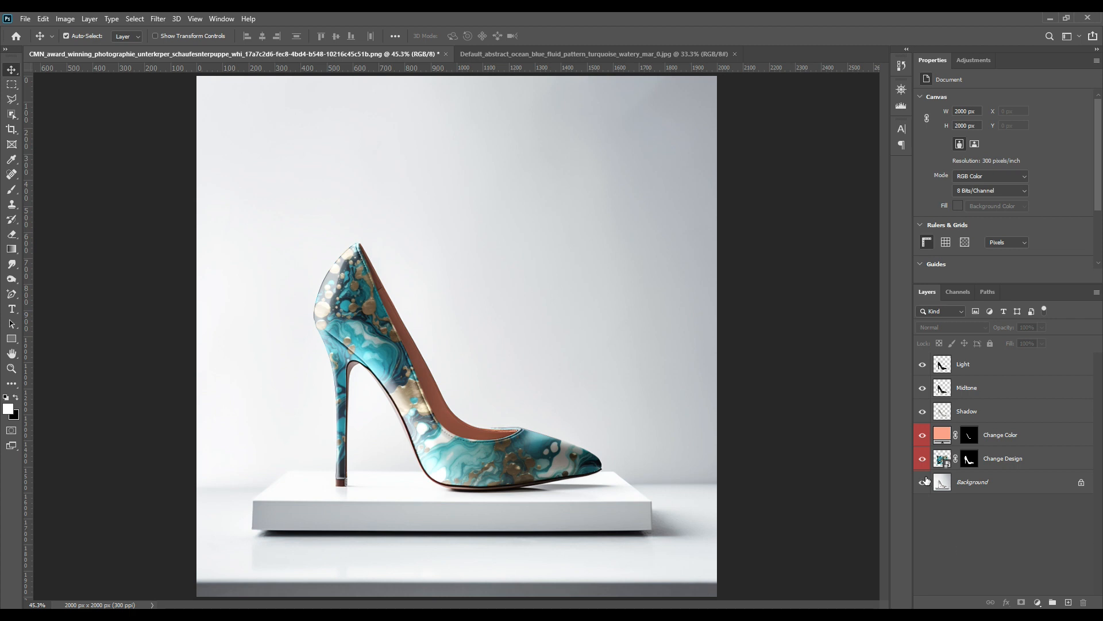
click(922, 459)
click(922, 459)
click(922, 436)
Open the Change Color fill's colour picker, sample the shoe's turquoise, and adjust it to 8bd5e3.
double_click(943, 435)
click(534, 444)
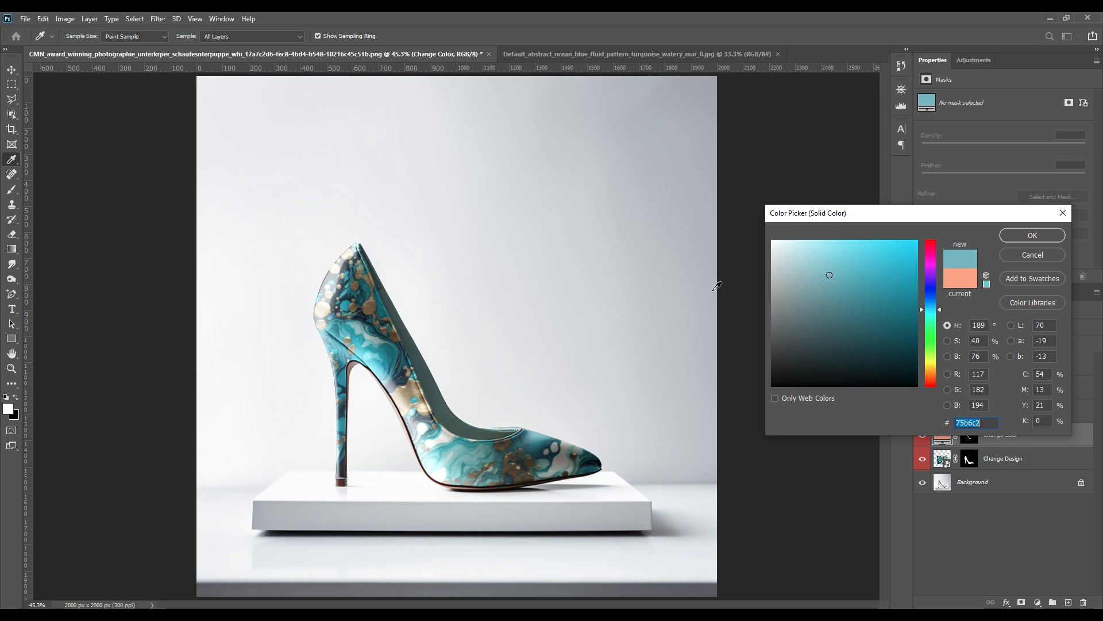
mouse_move(858, 248)
mouse_down()
mouse_move(837, 235)
mouse_move(831, 283)
mouse_move(829, 255)
mouse_up()
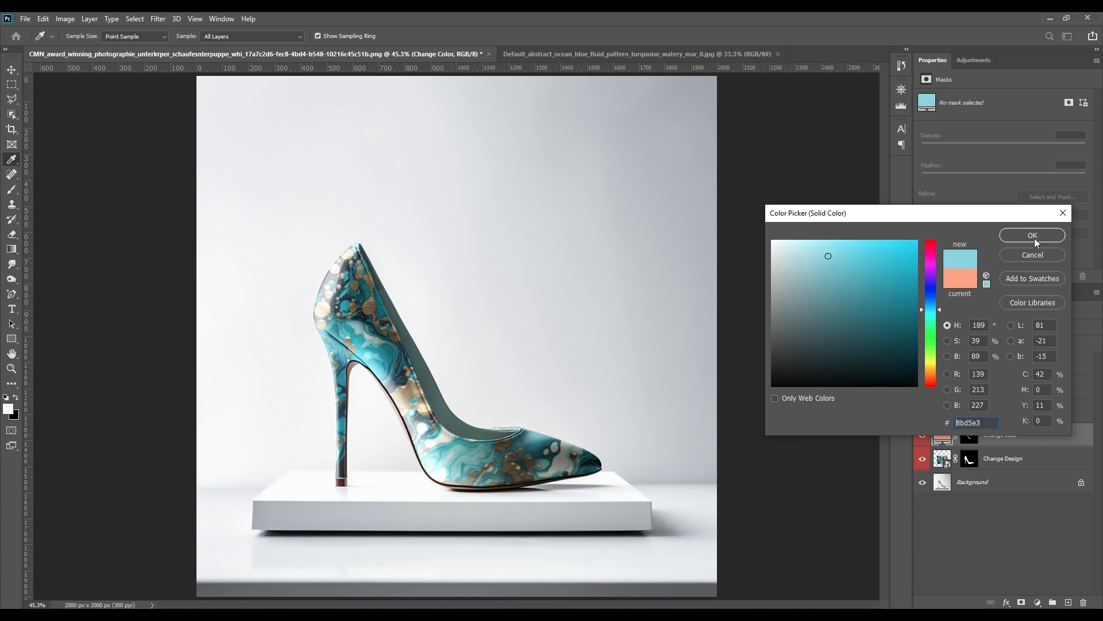